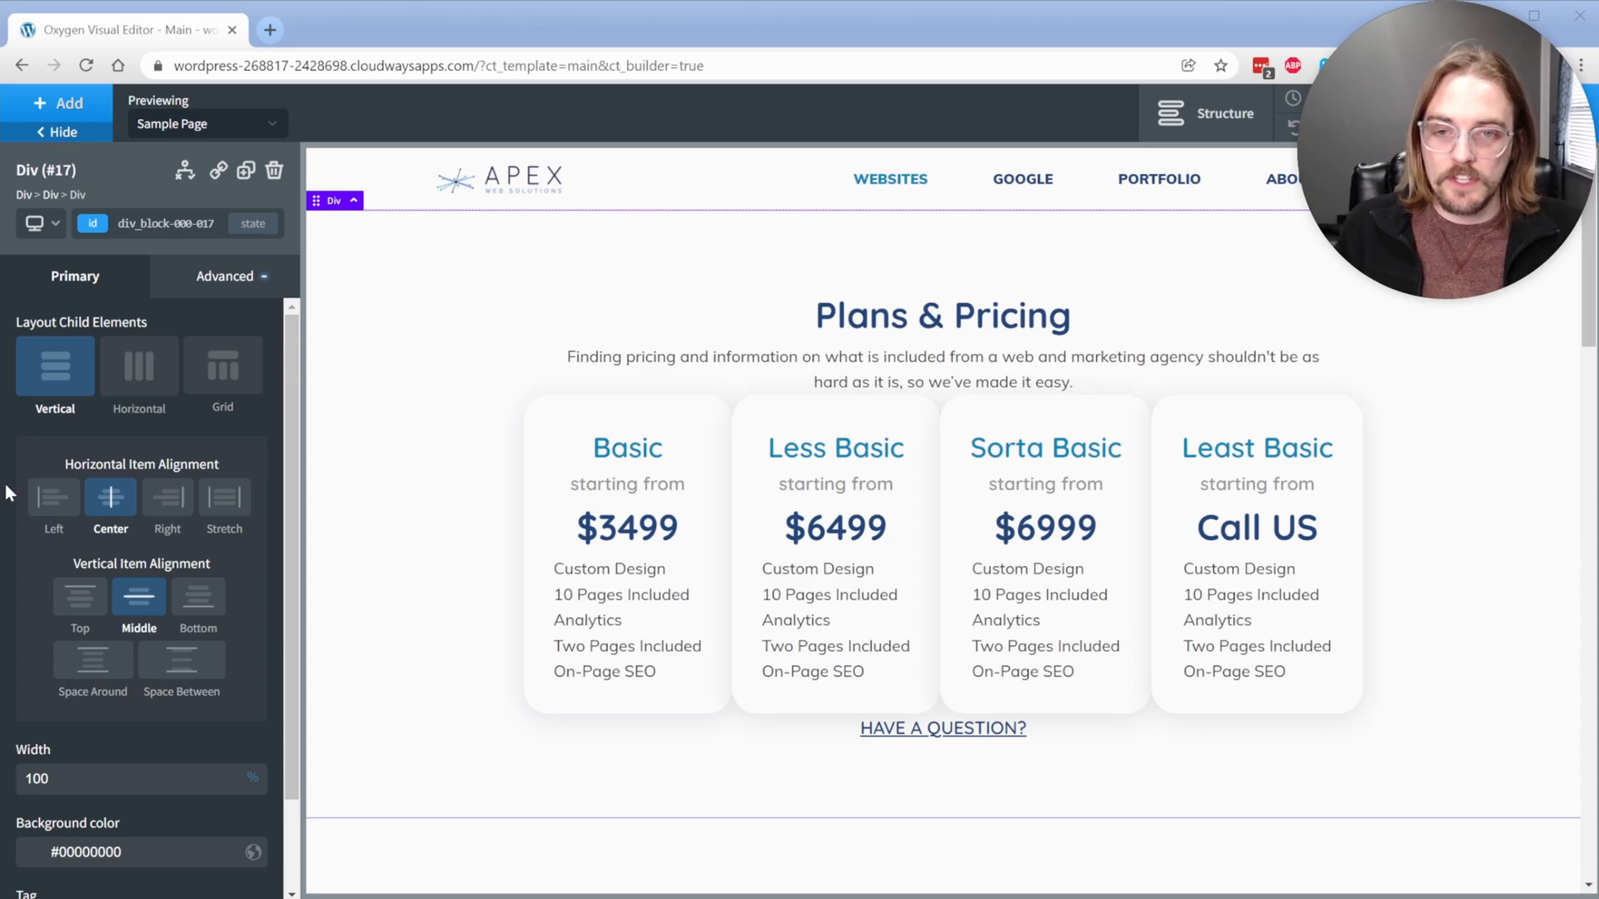
Step: Inspect the GOOGLE and WEBSITES items' spacing and move GOOGLE ahead of WEBSITES in the menu
left_click(136, 554)
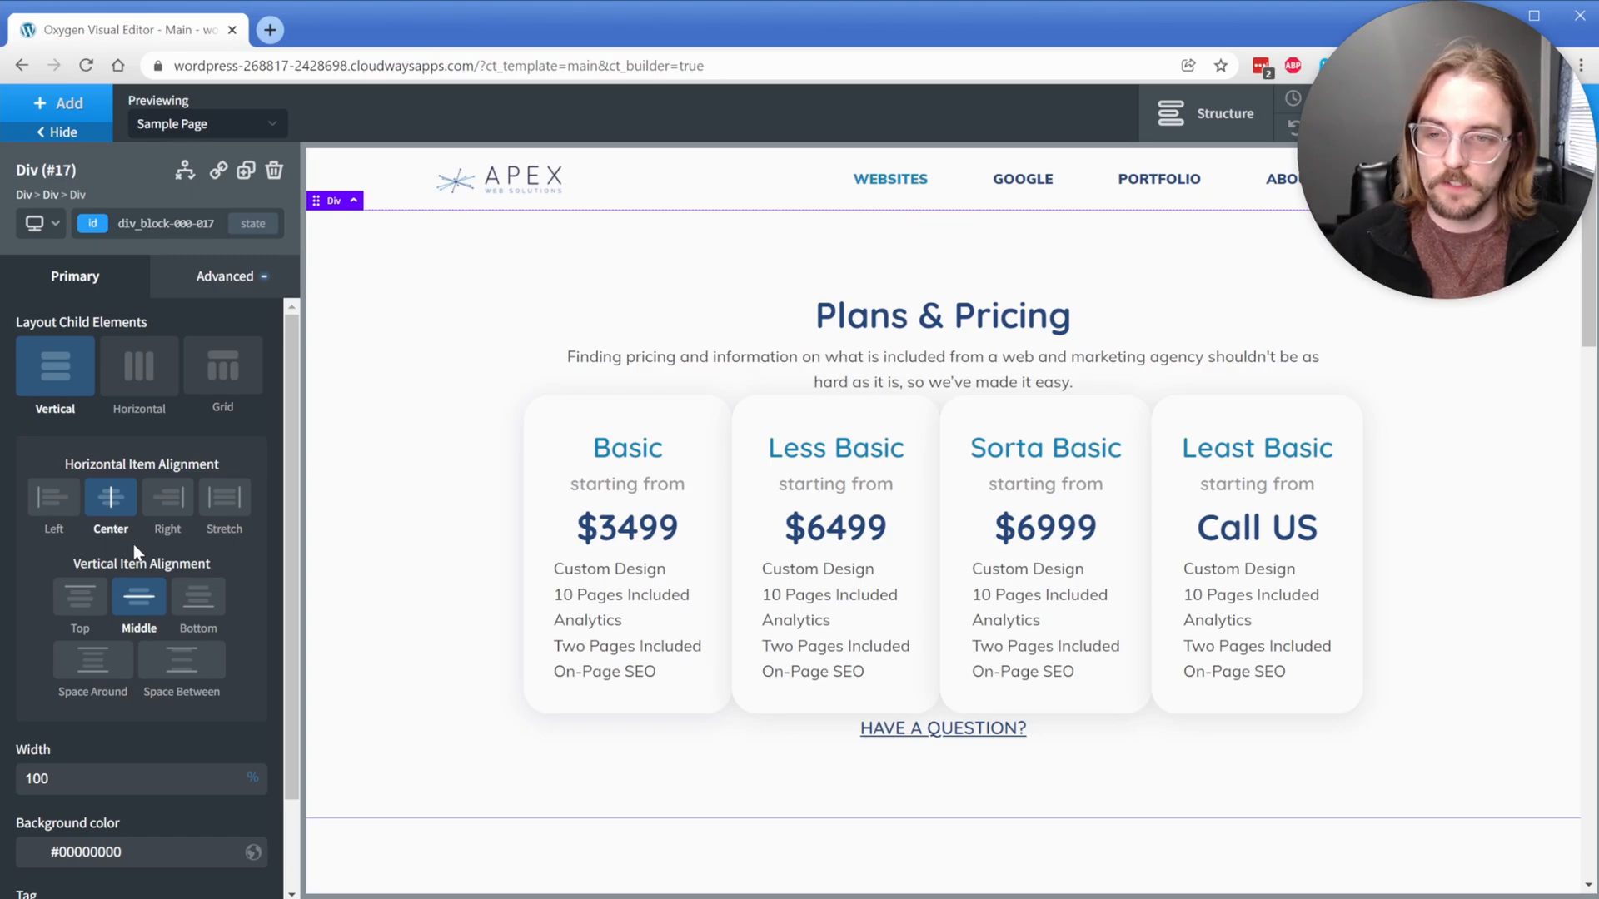
left_click(1022, 179)
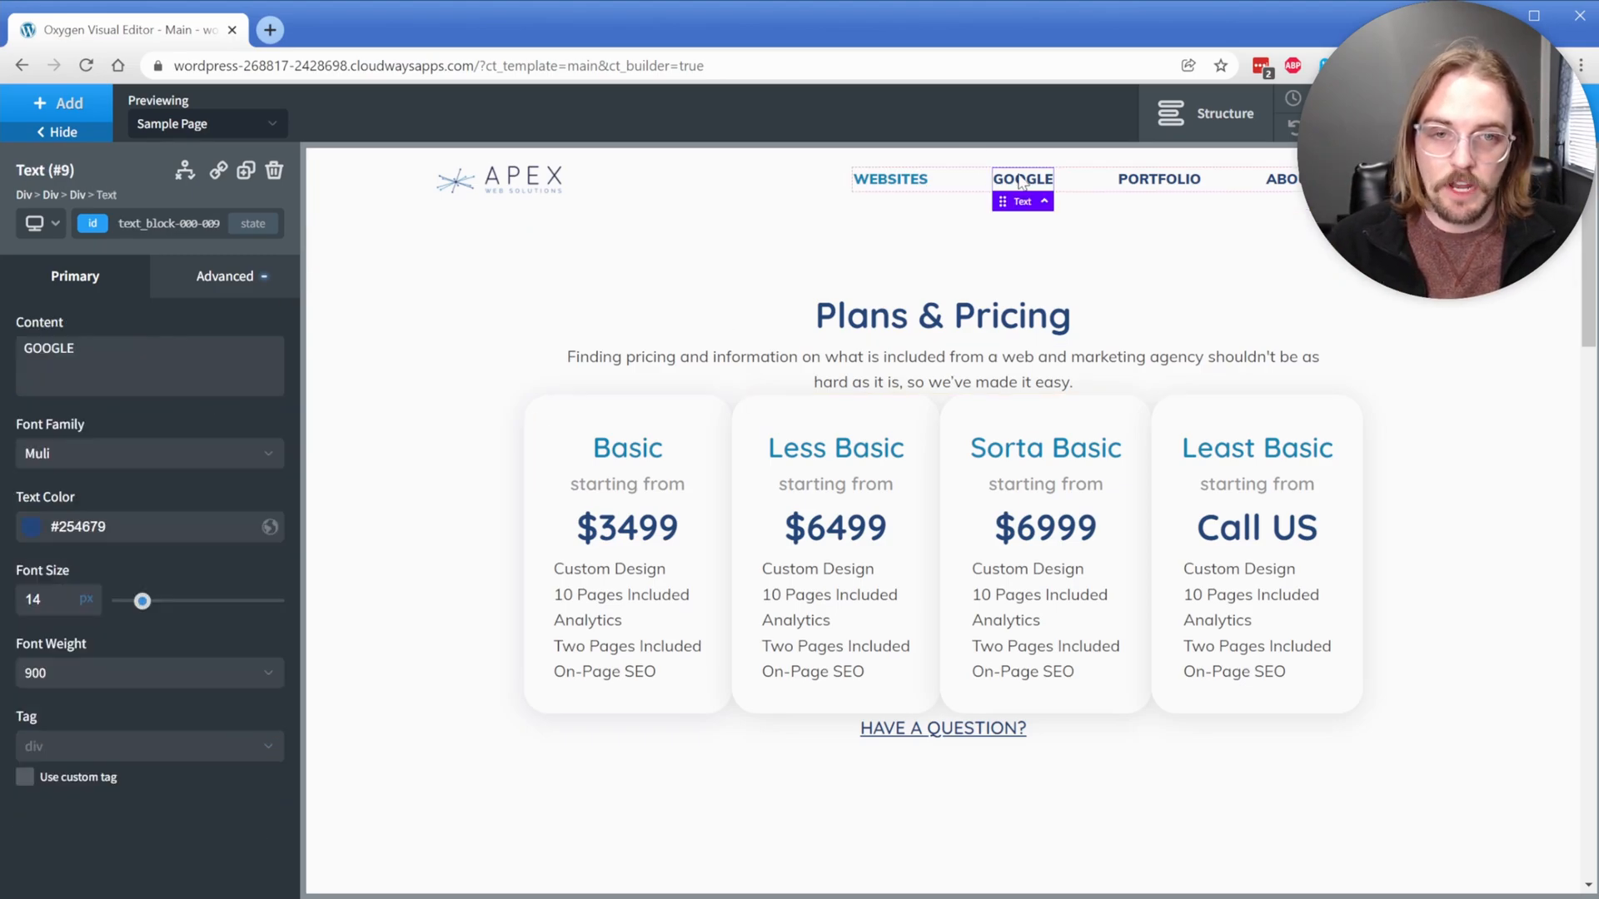
left_click(226, 276)
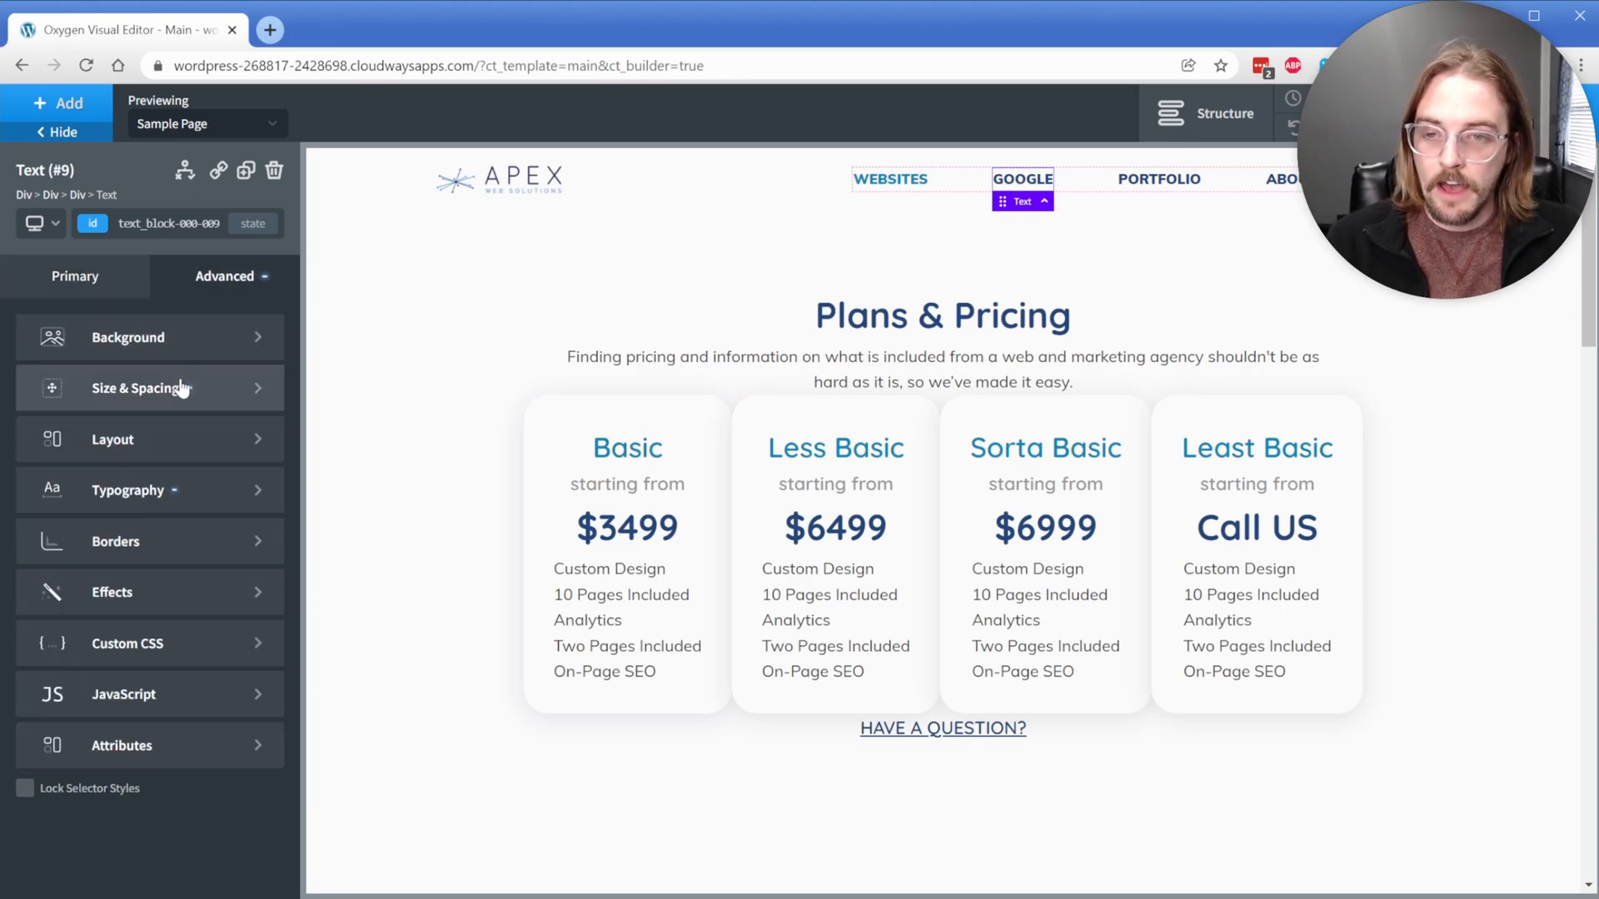
left_click(150, 388)
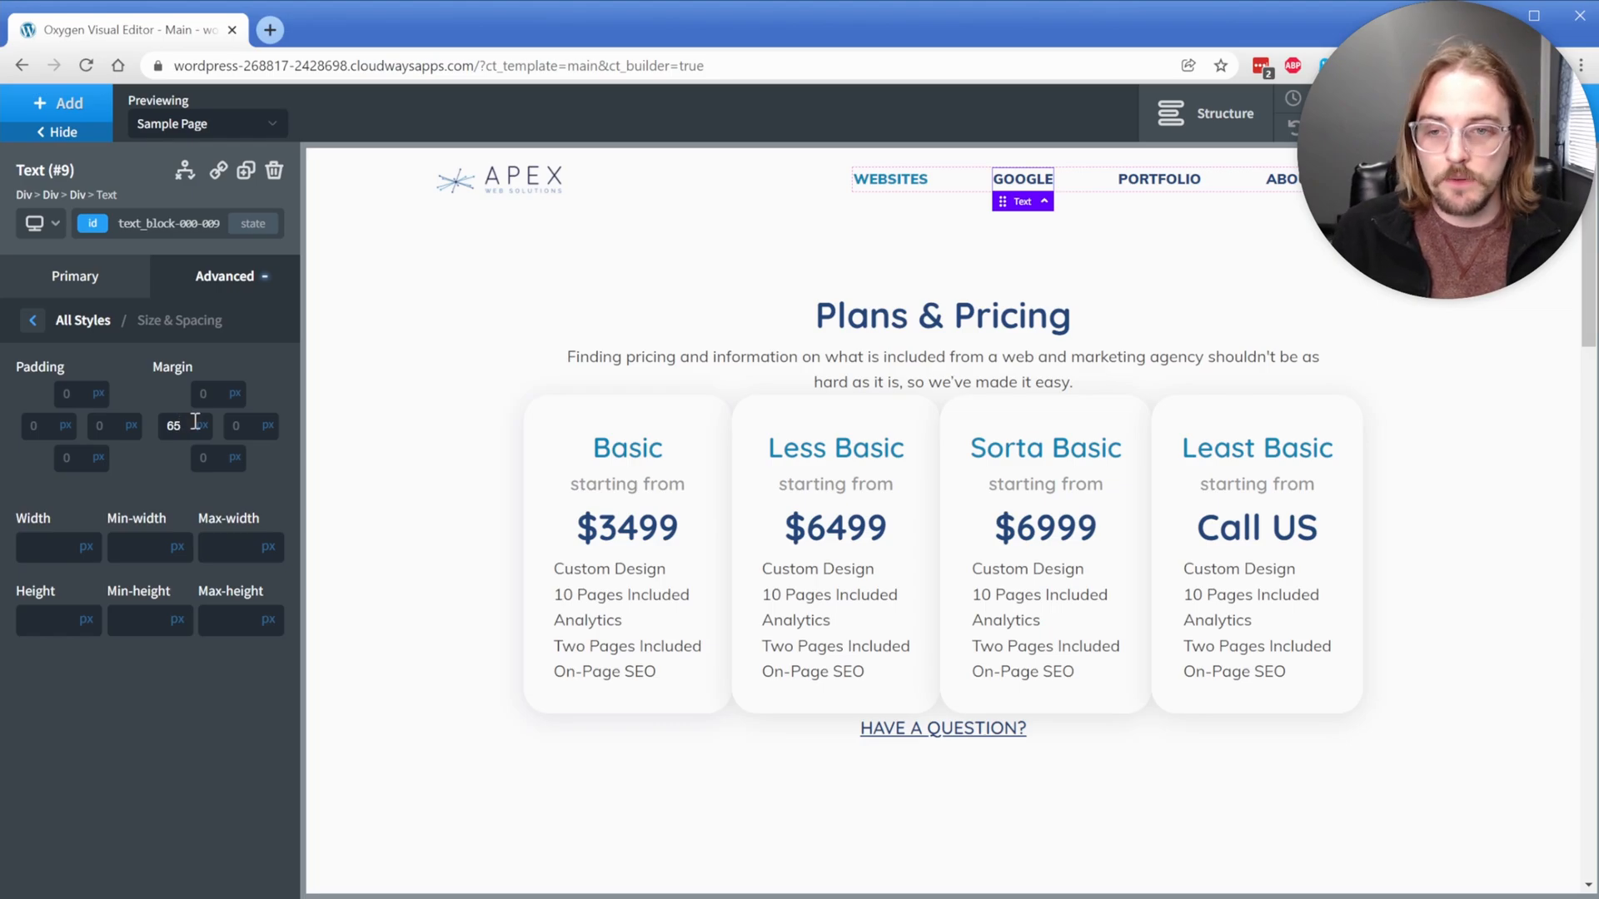
left_click(890, 179)
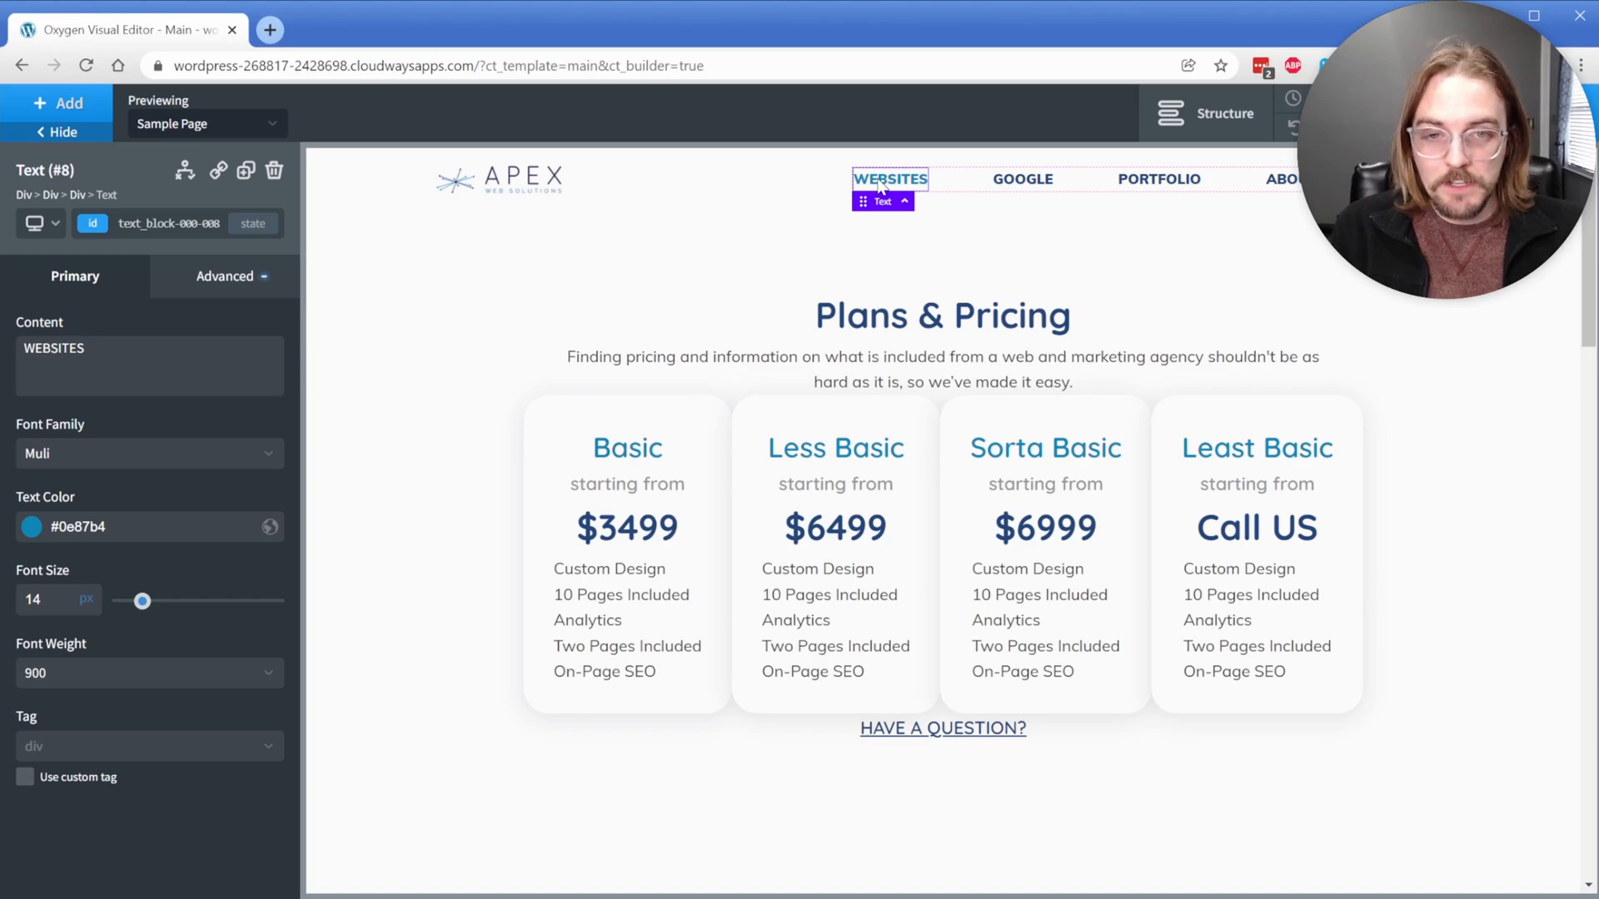
left_click_drag(1022, 178, 874, 190)
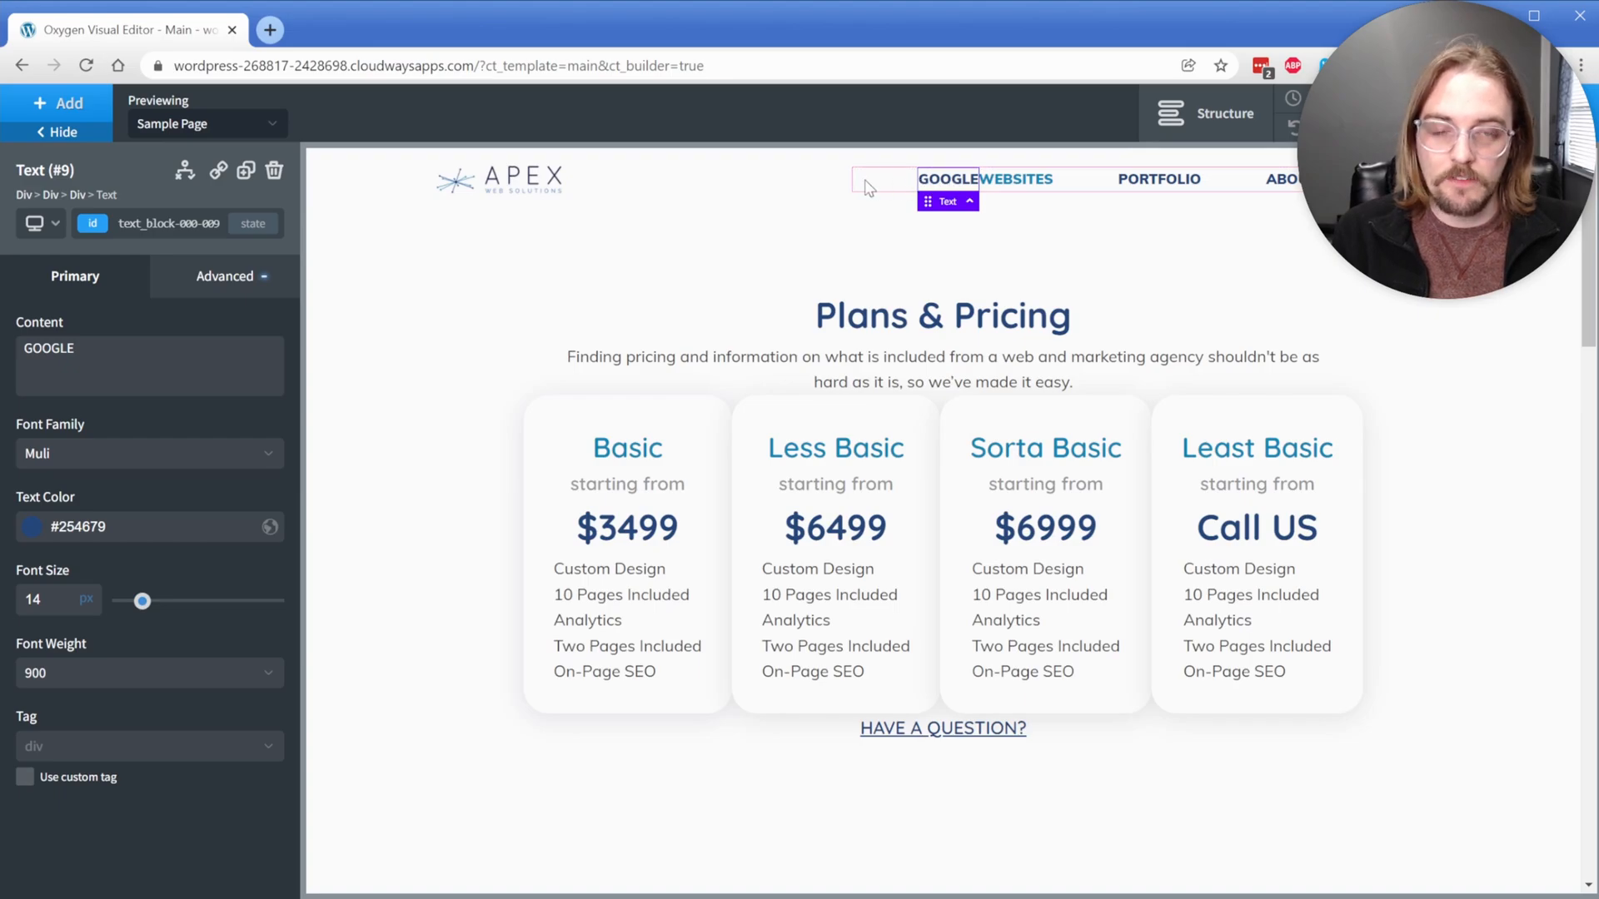
Step: Clear GOOGLE's 65px left margin in Size & Spacing
left_click(1017, 180)
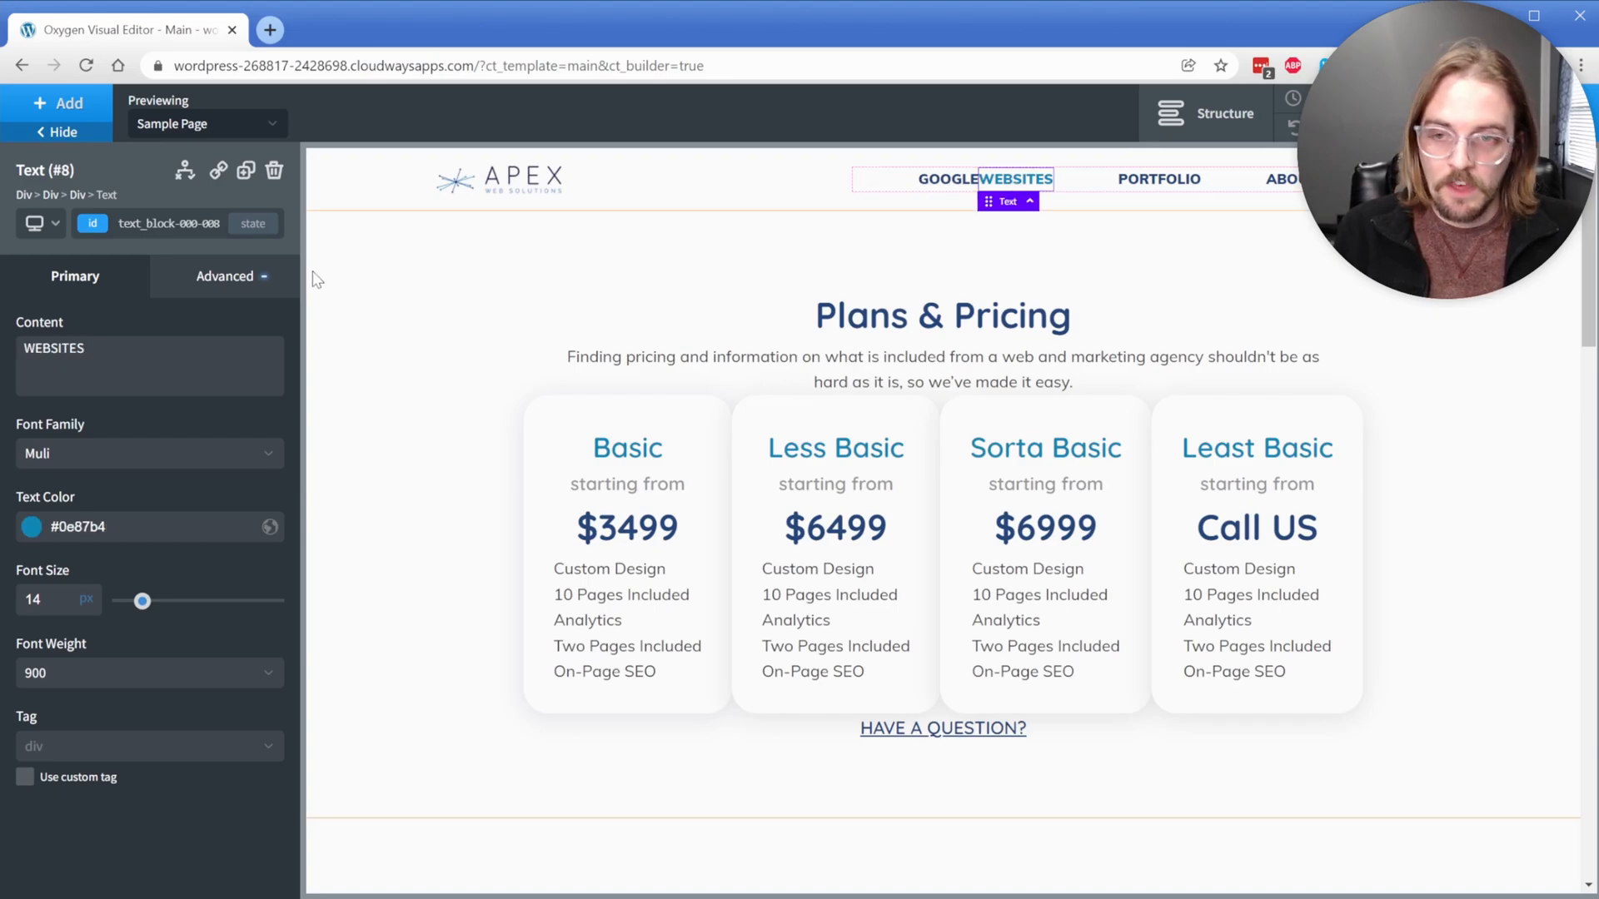
left_click(226, 276)
left_click(175, 385)
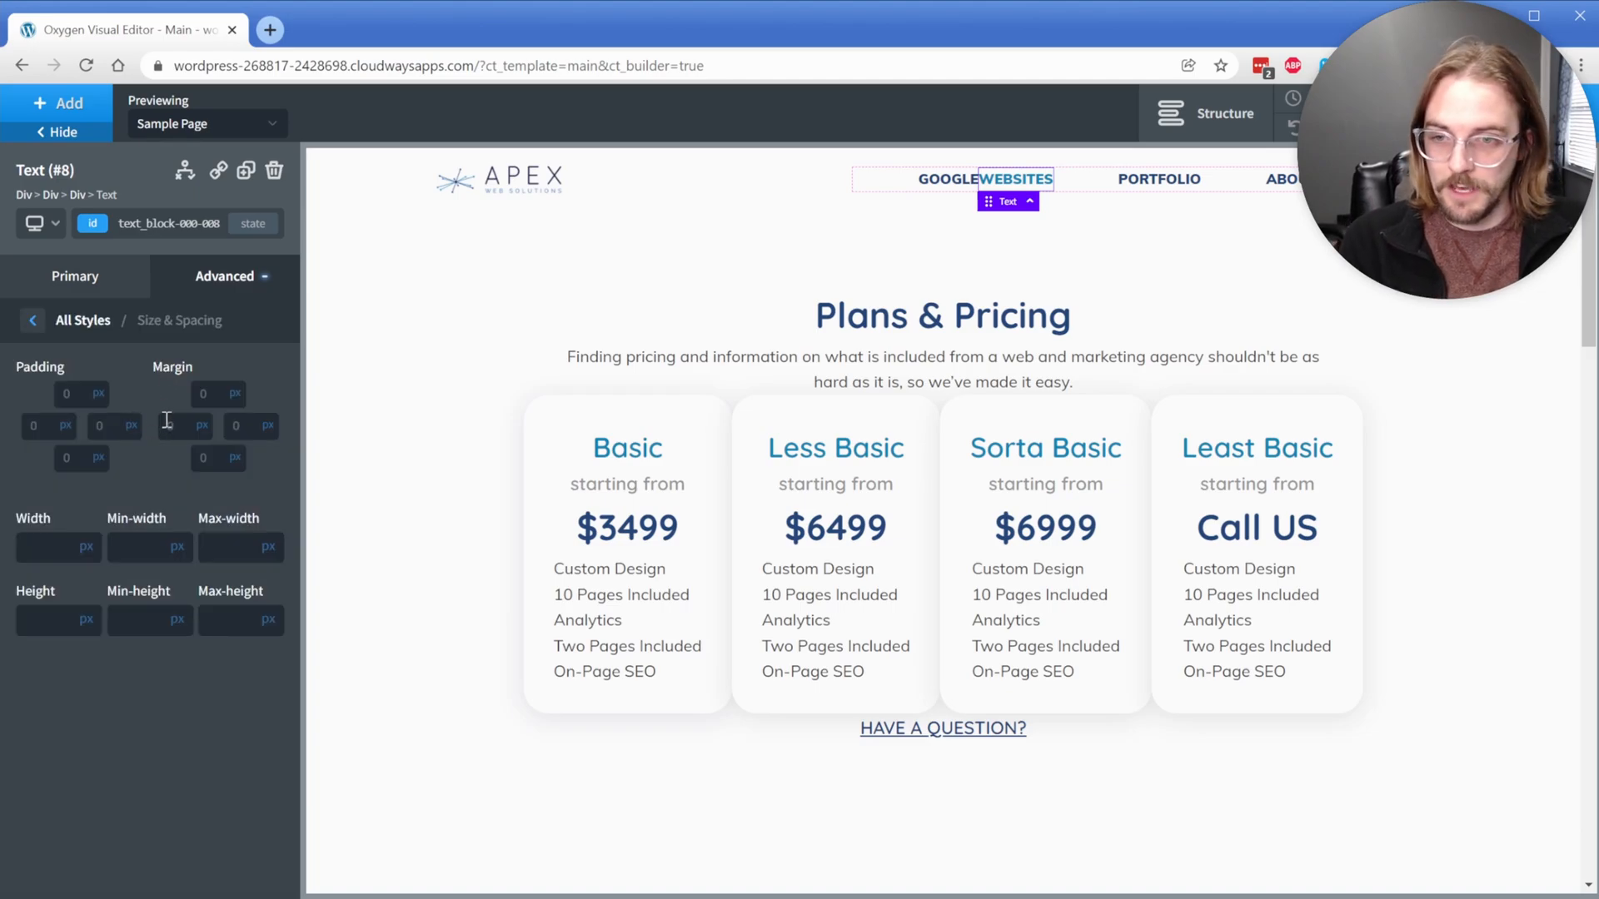
type("20")
left_click(883, 179)
left_click(226, 276)
left_click(168, 385)
double_click(174, 425)
key("BackSpace")
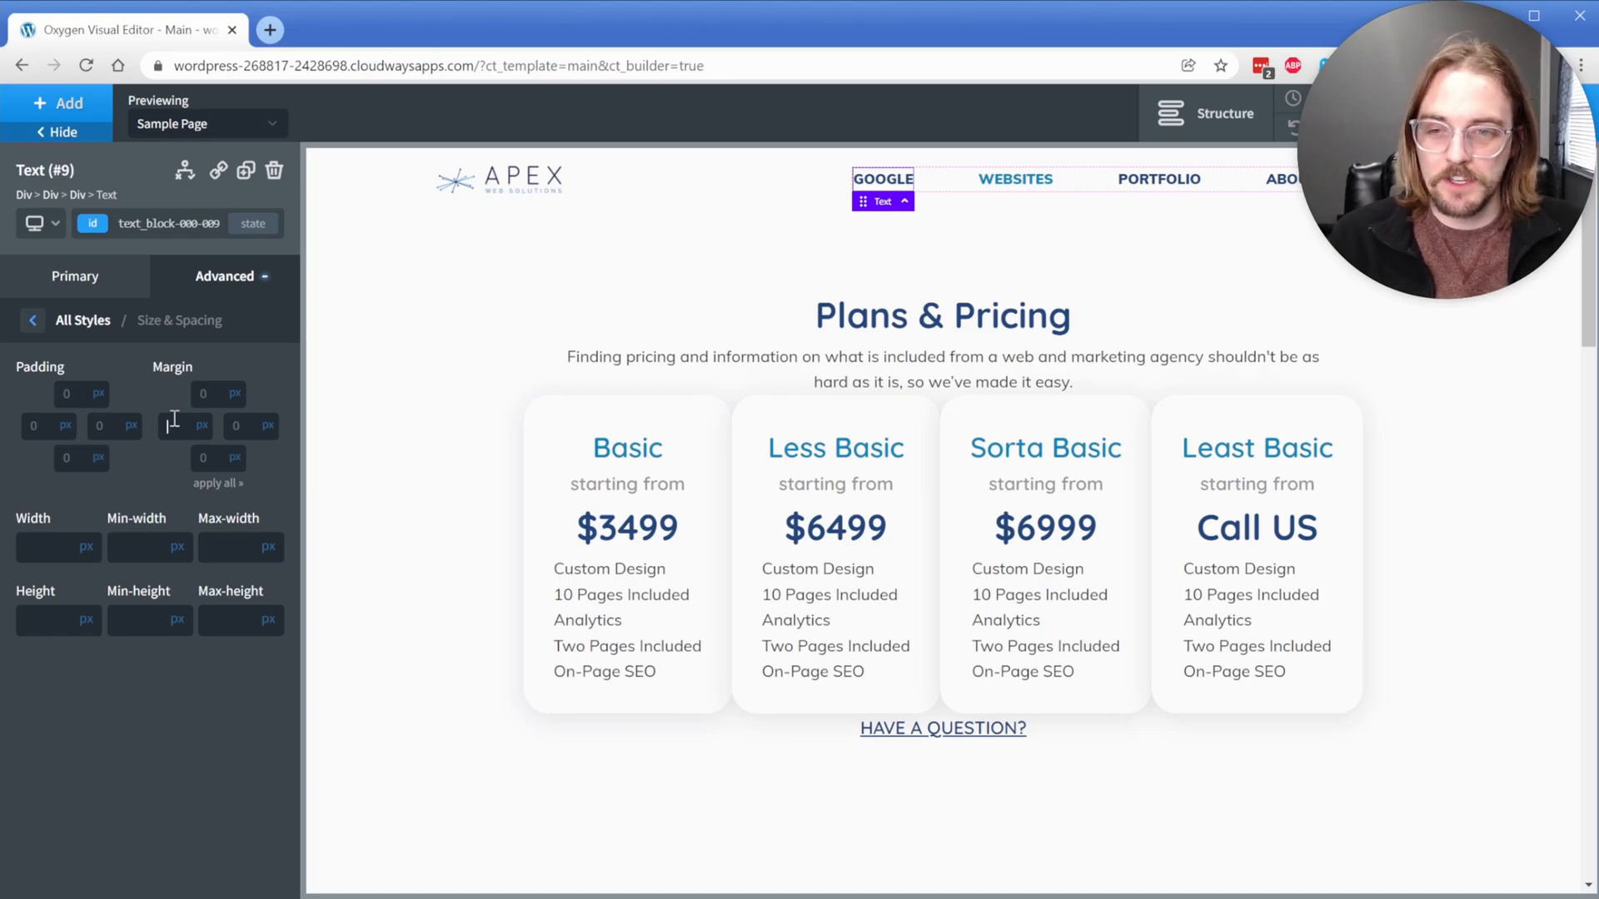
Step: Check WEBSITES' left margin and clear PORTFOLIO's 65px left margin
left_click(1015, 179)
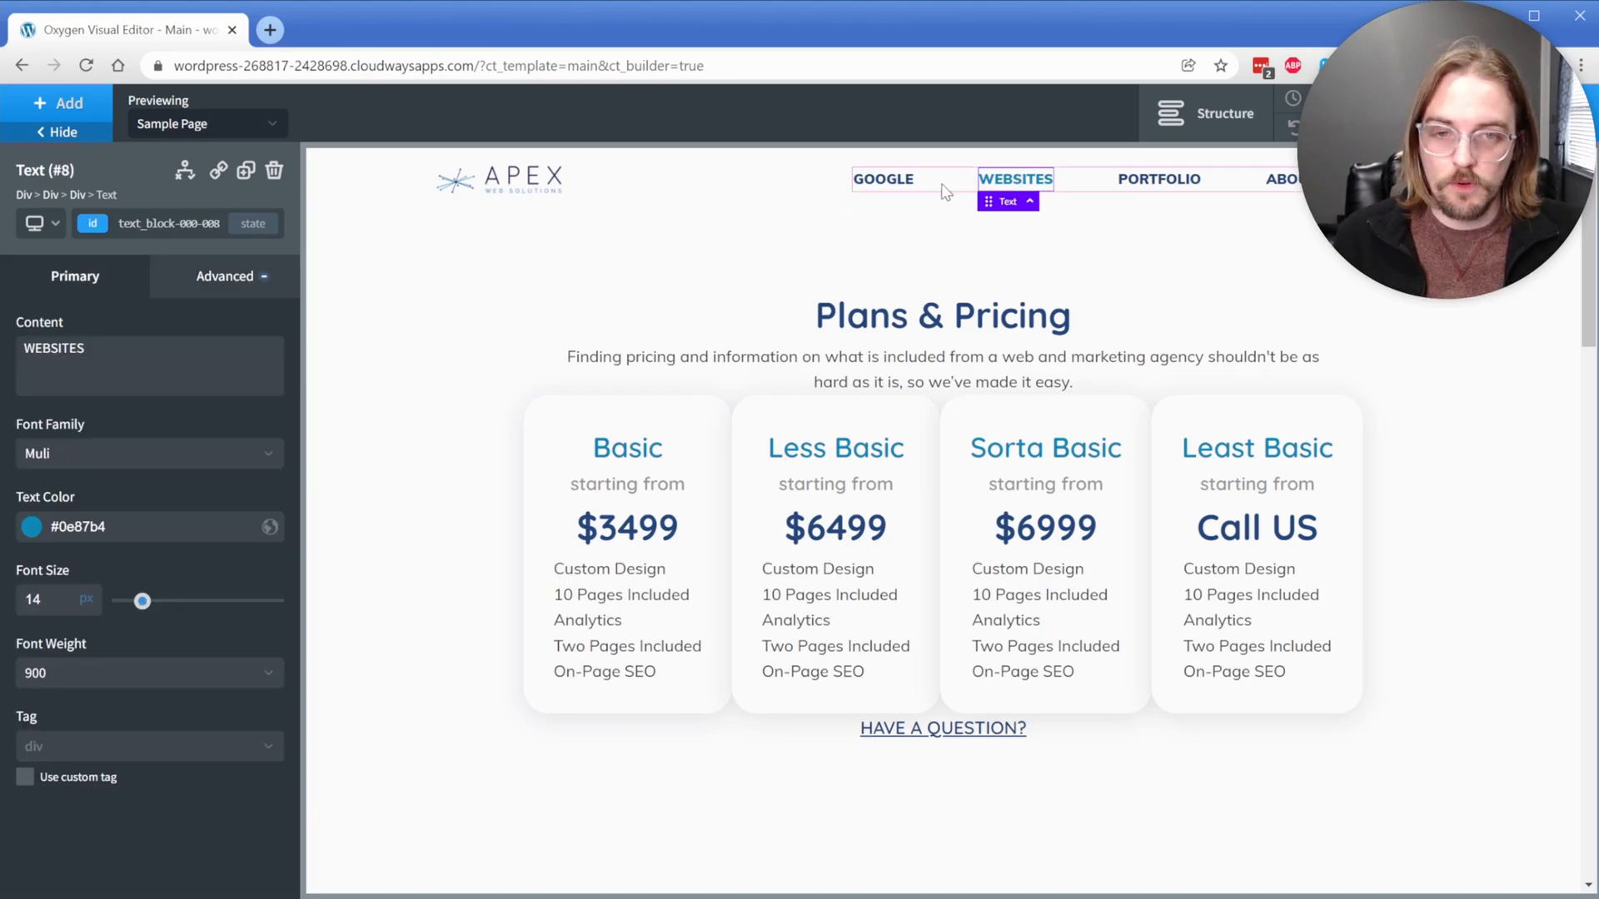
left_click(226, 277)
left_click(138, 385)
left_click(171, 426)
left_click(1159, 179)
left_click(224, 277)
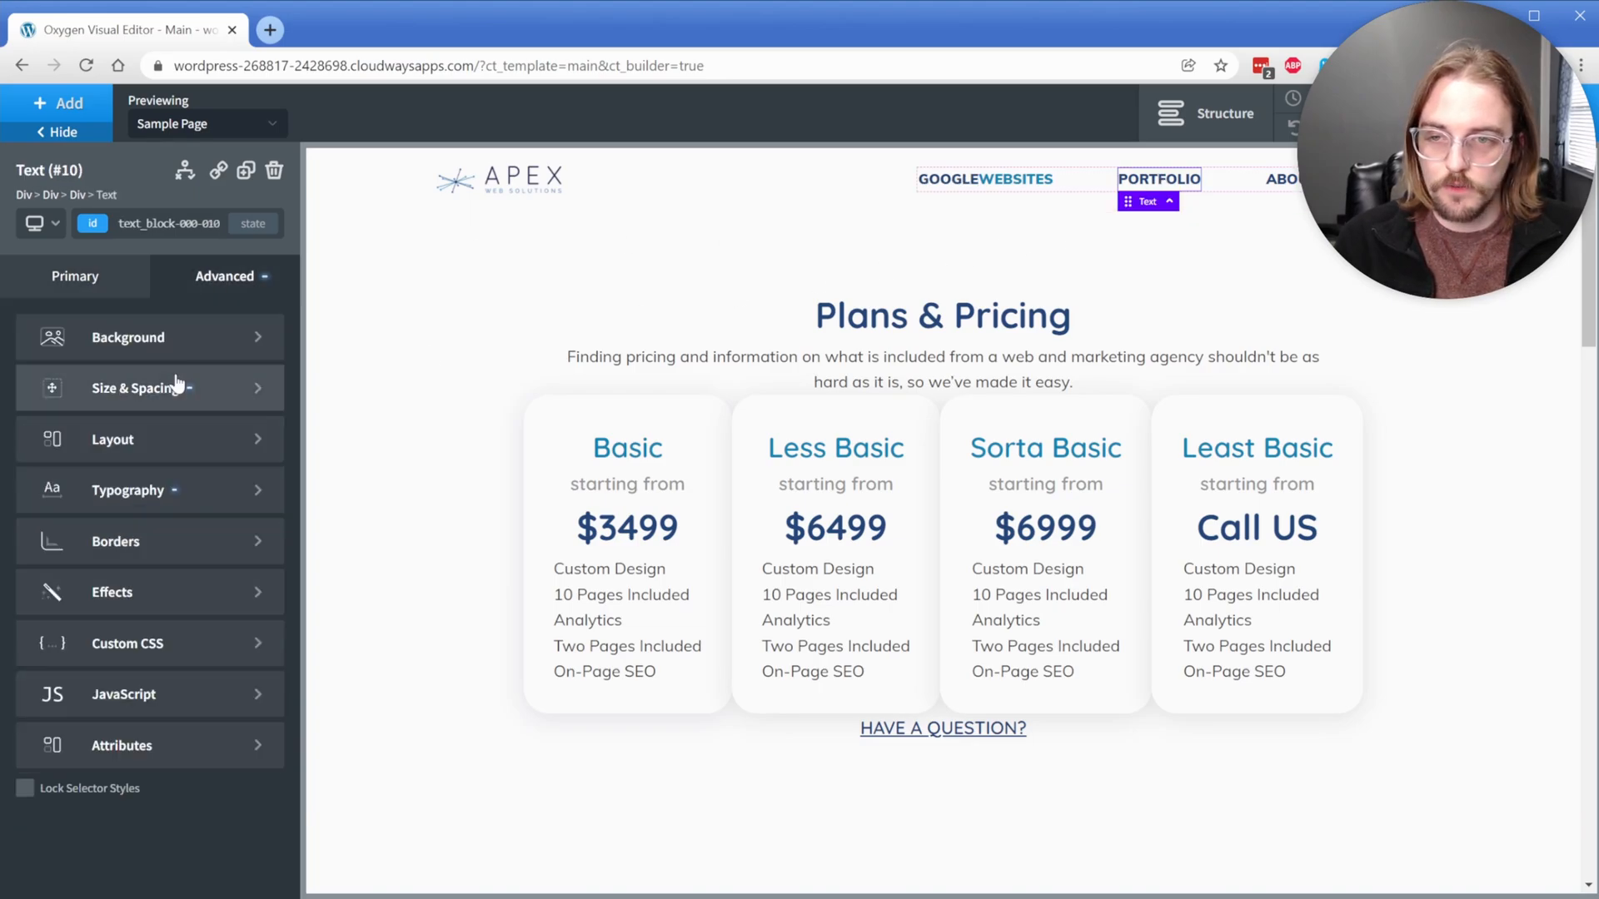
left_click(137, 384)
left_click(175, 427)
key("BackSpace")
key("BackSpace")
Step: Clear the last menu item's left margin and select the Div containing the menu items
left_click(1281, 179)
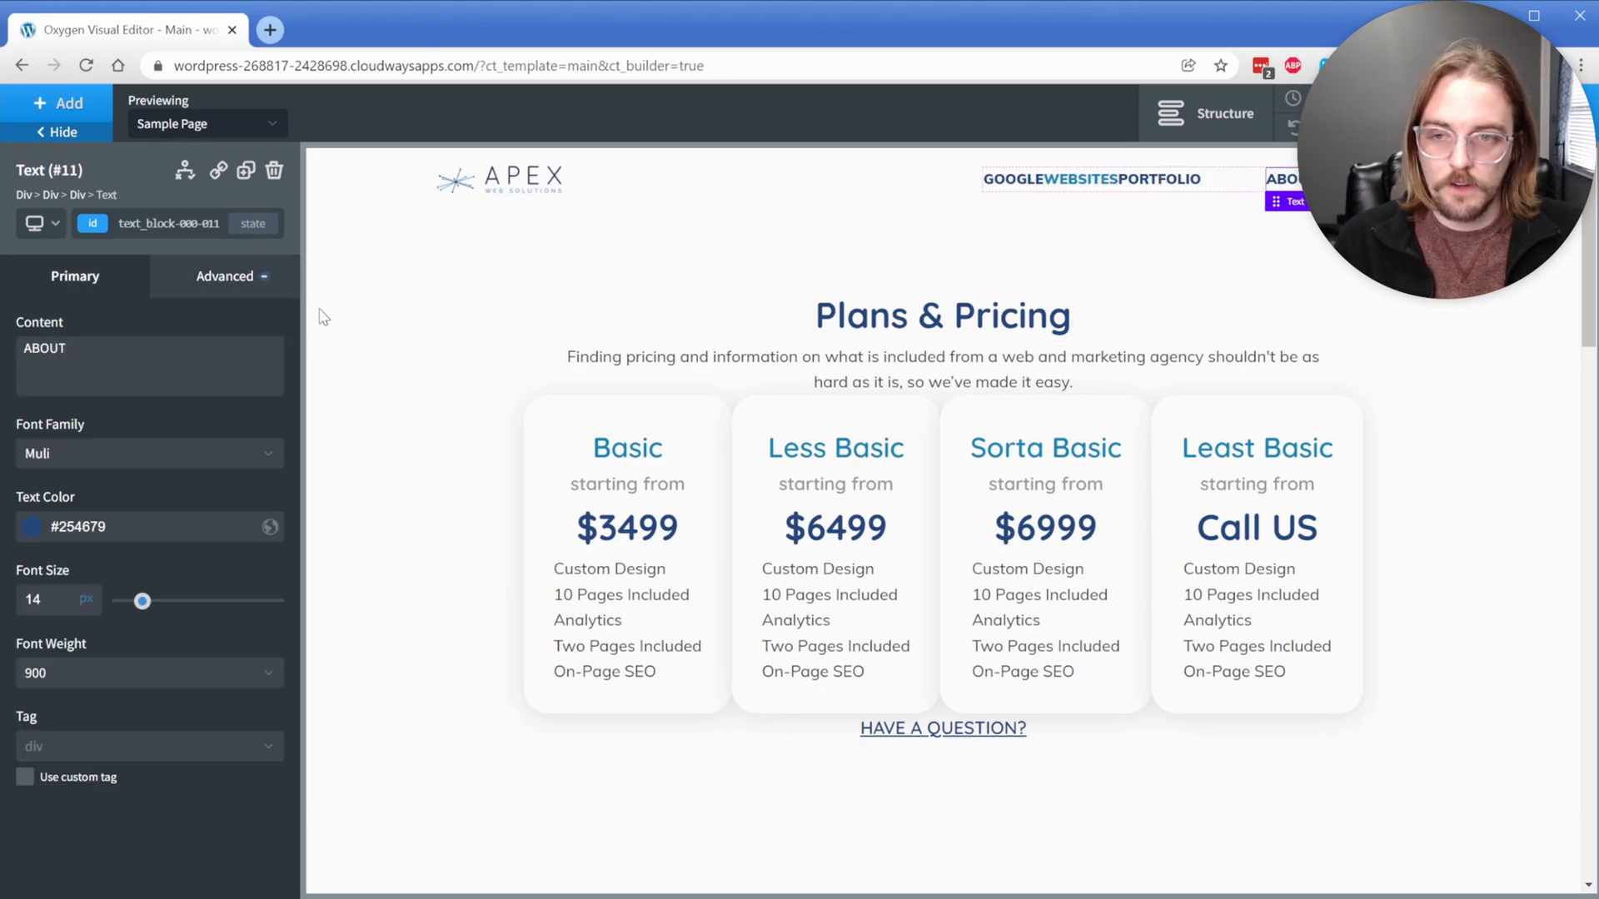
left_click(226, 276)
left_click(138, 388)
left_click(175, 426)
key("BackSpace")
key("BackSpace")
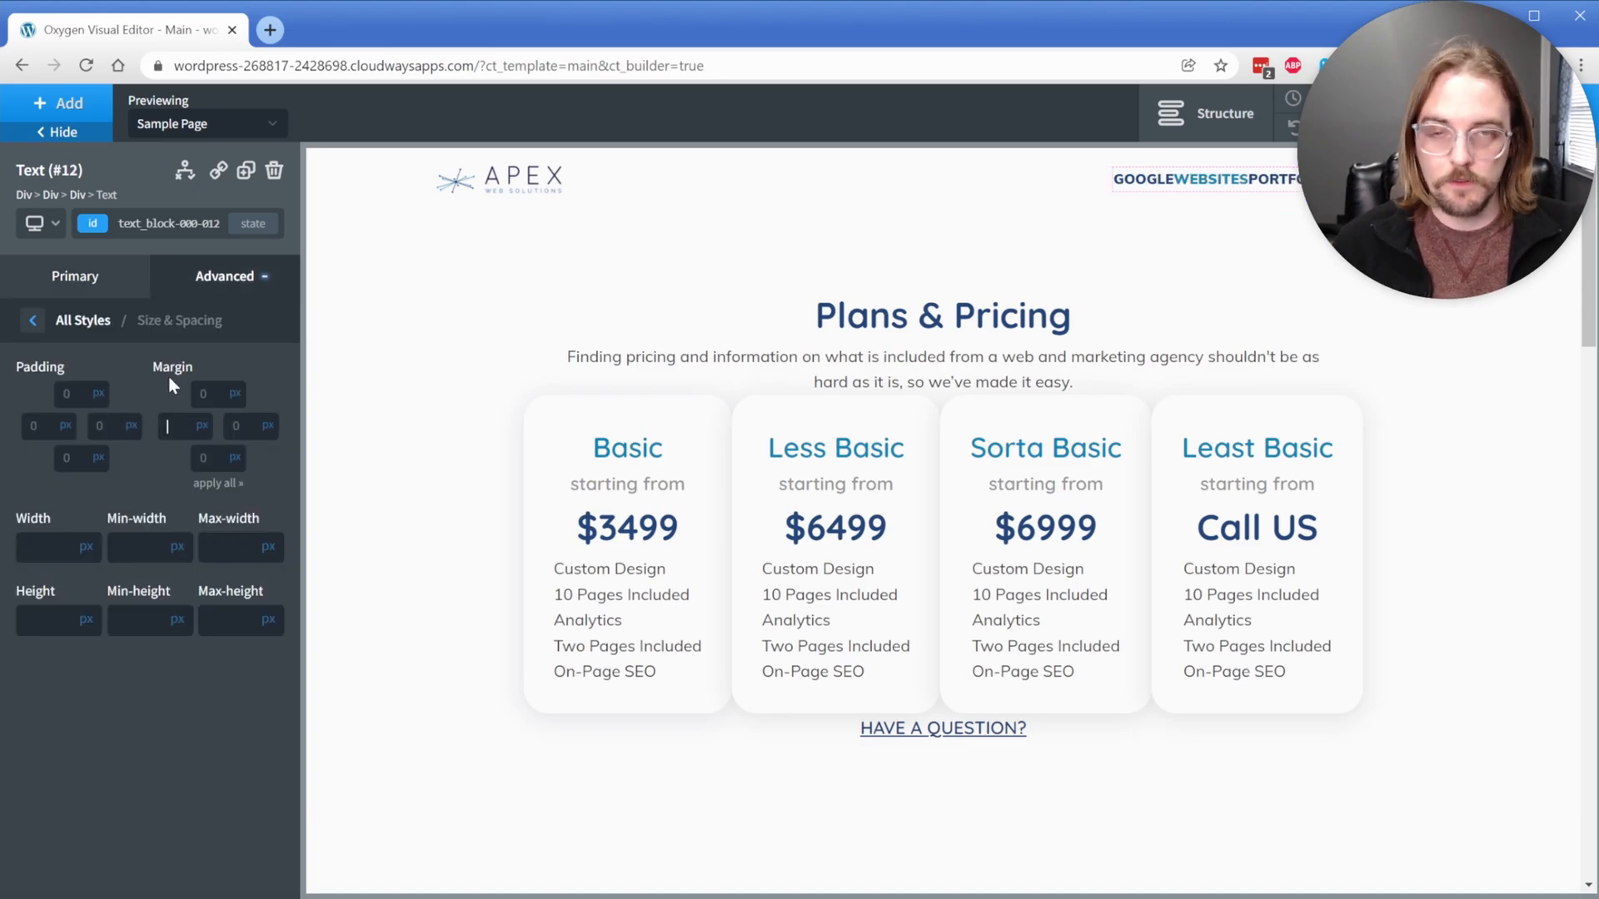
left_click(77, 196)
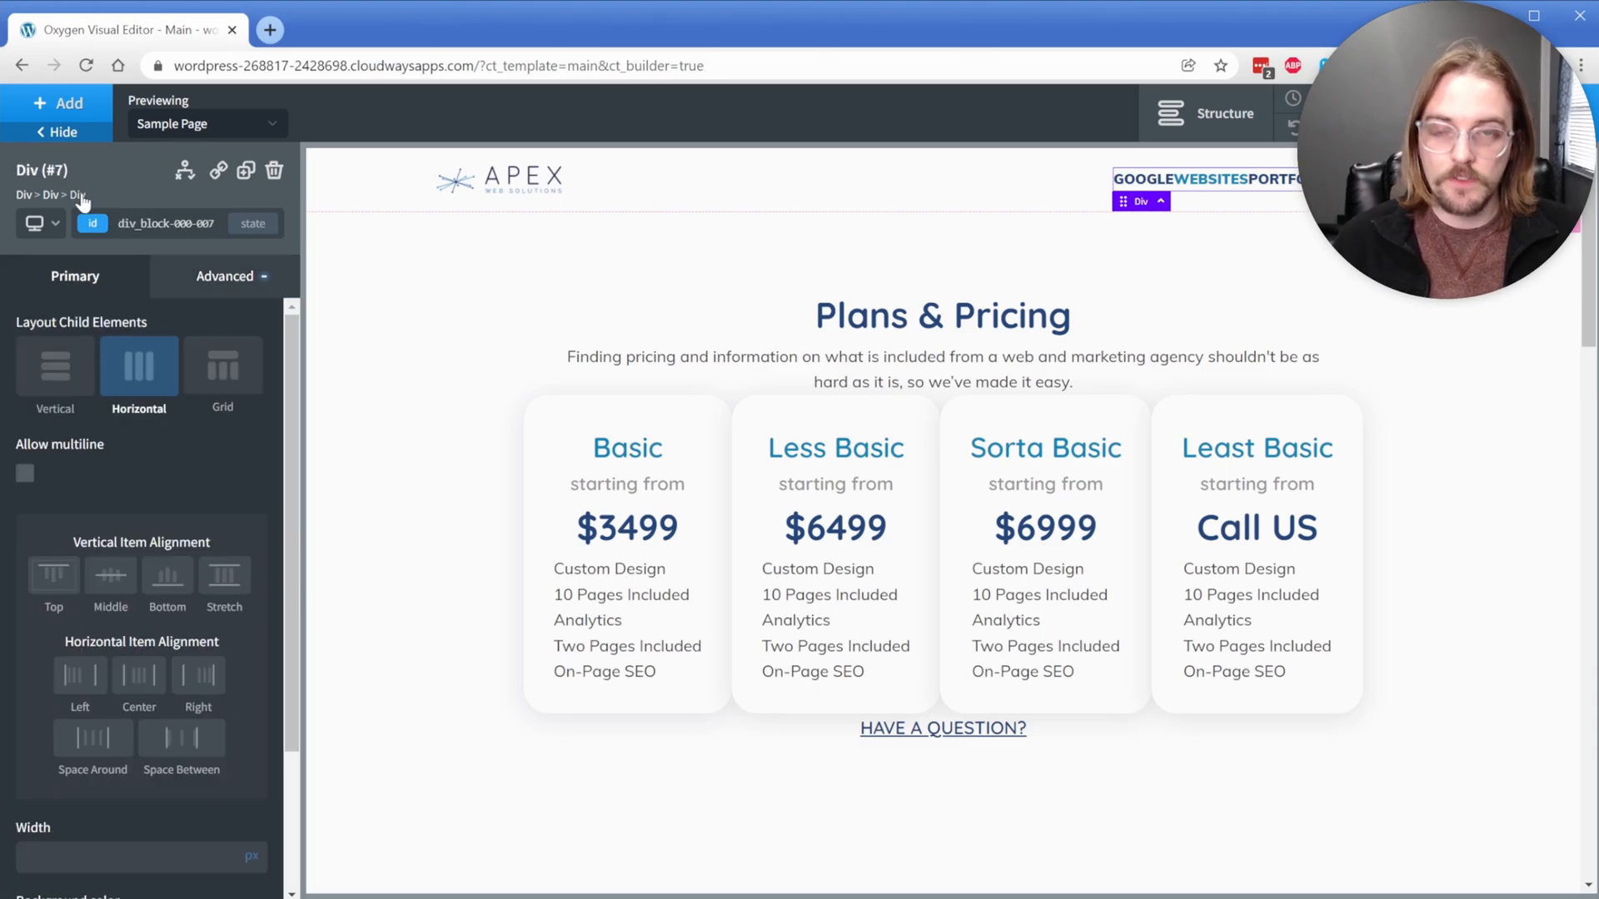
Step: Add gap: 65px; in the menu container's Custom CSS
left_click(225, 277)
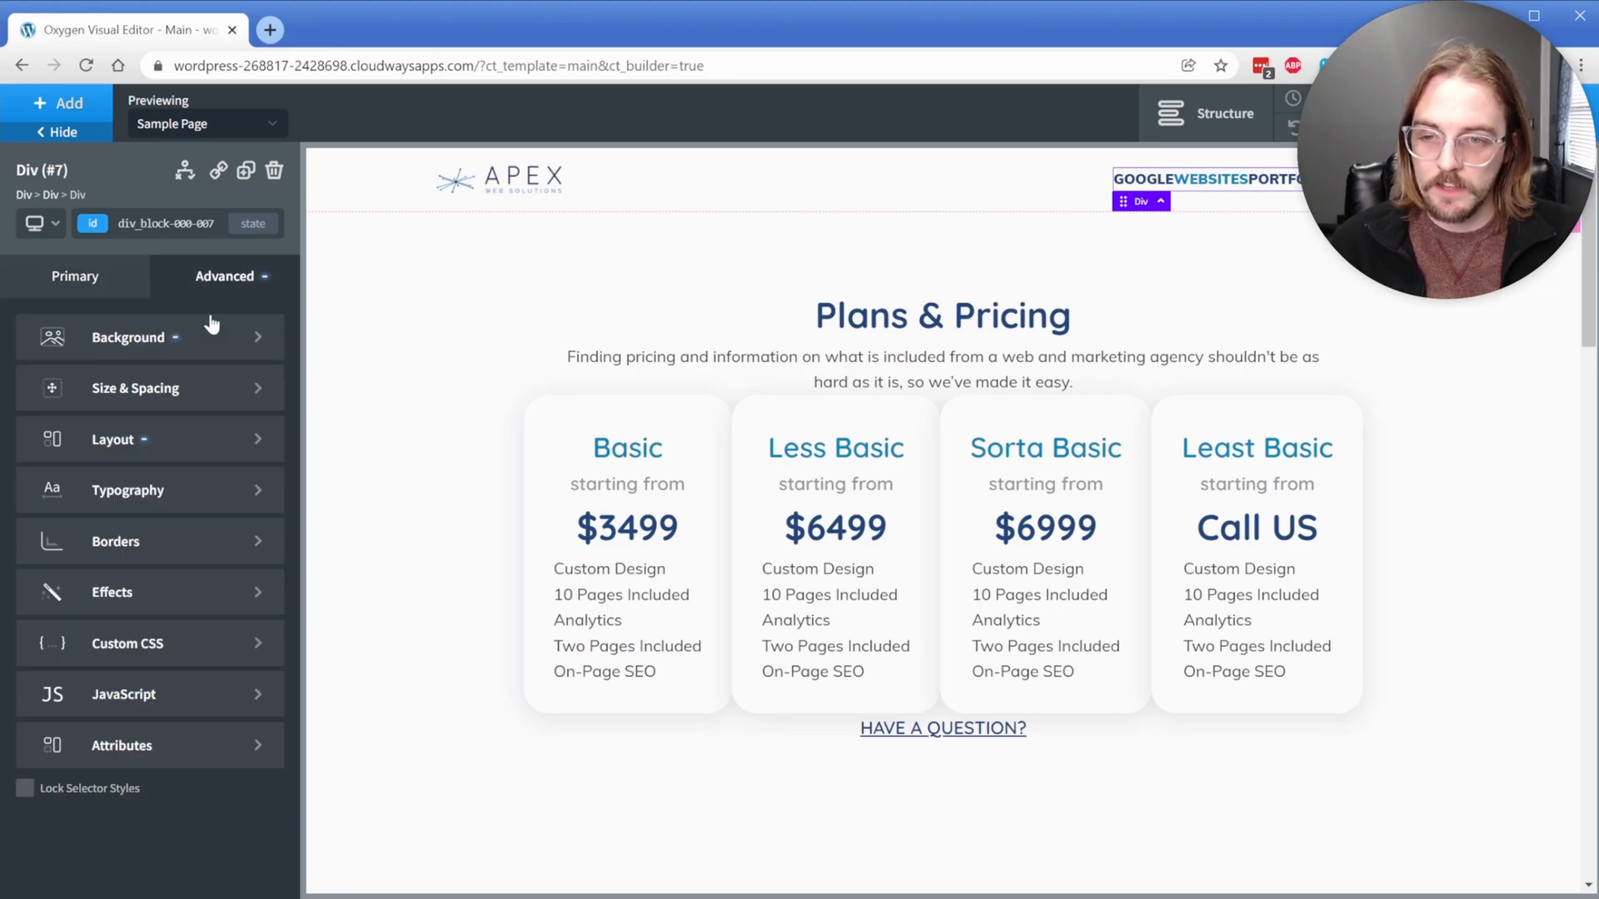
left_click(137, 618)
left_click(75, 640)
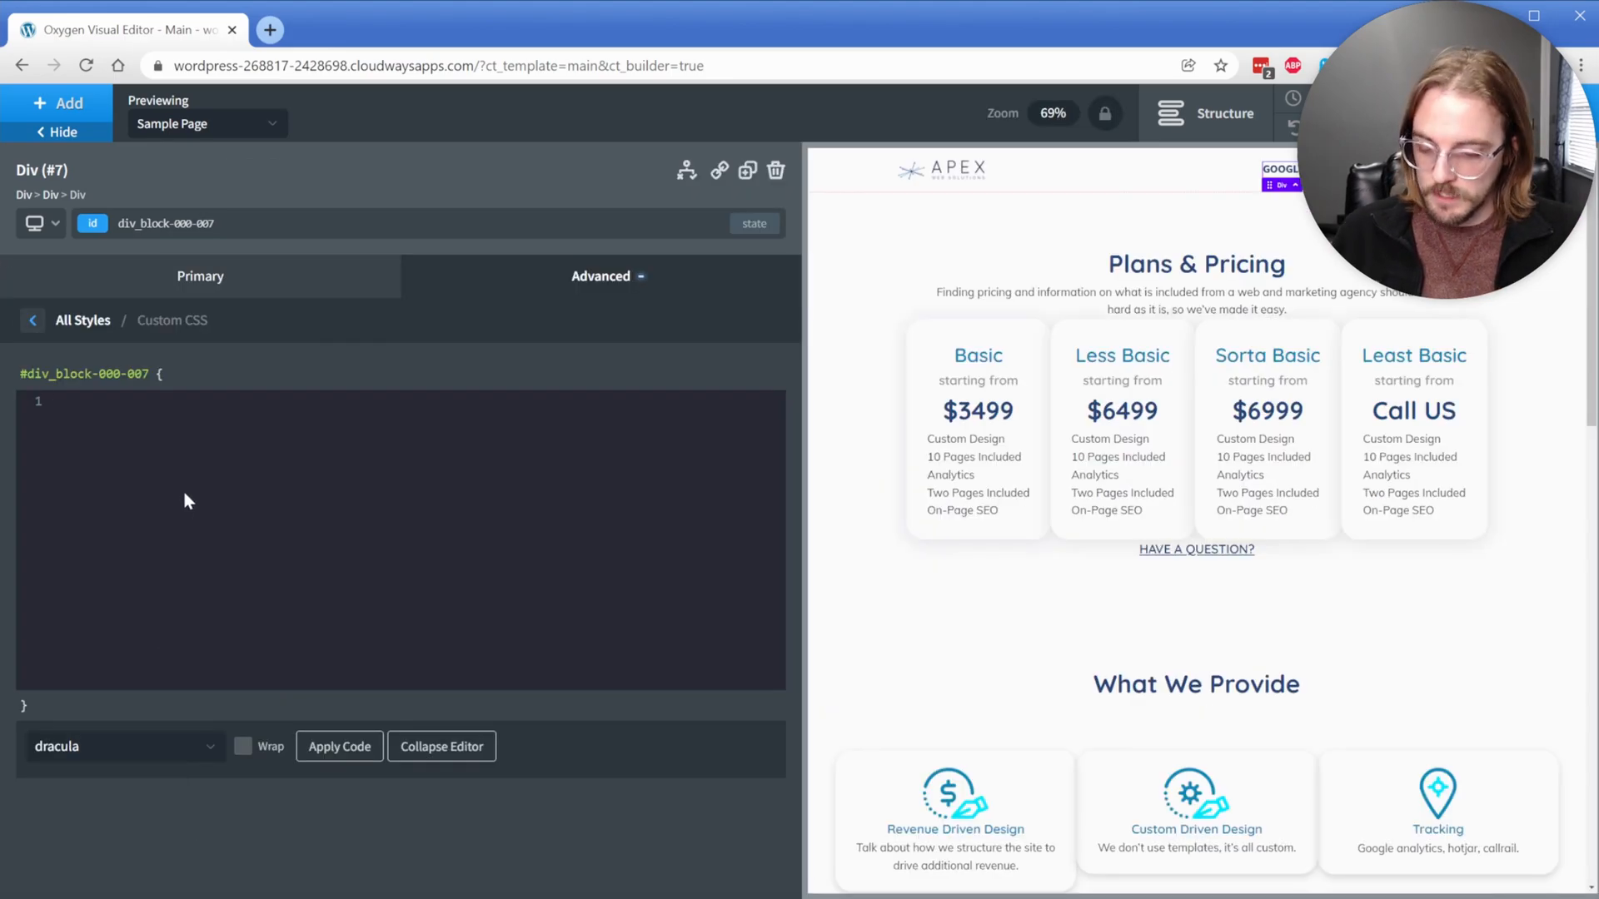
type("dgap: ")
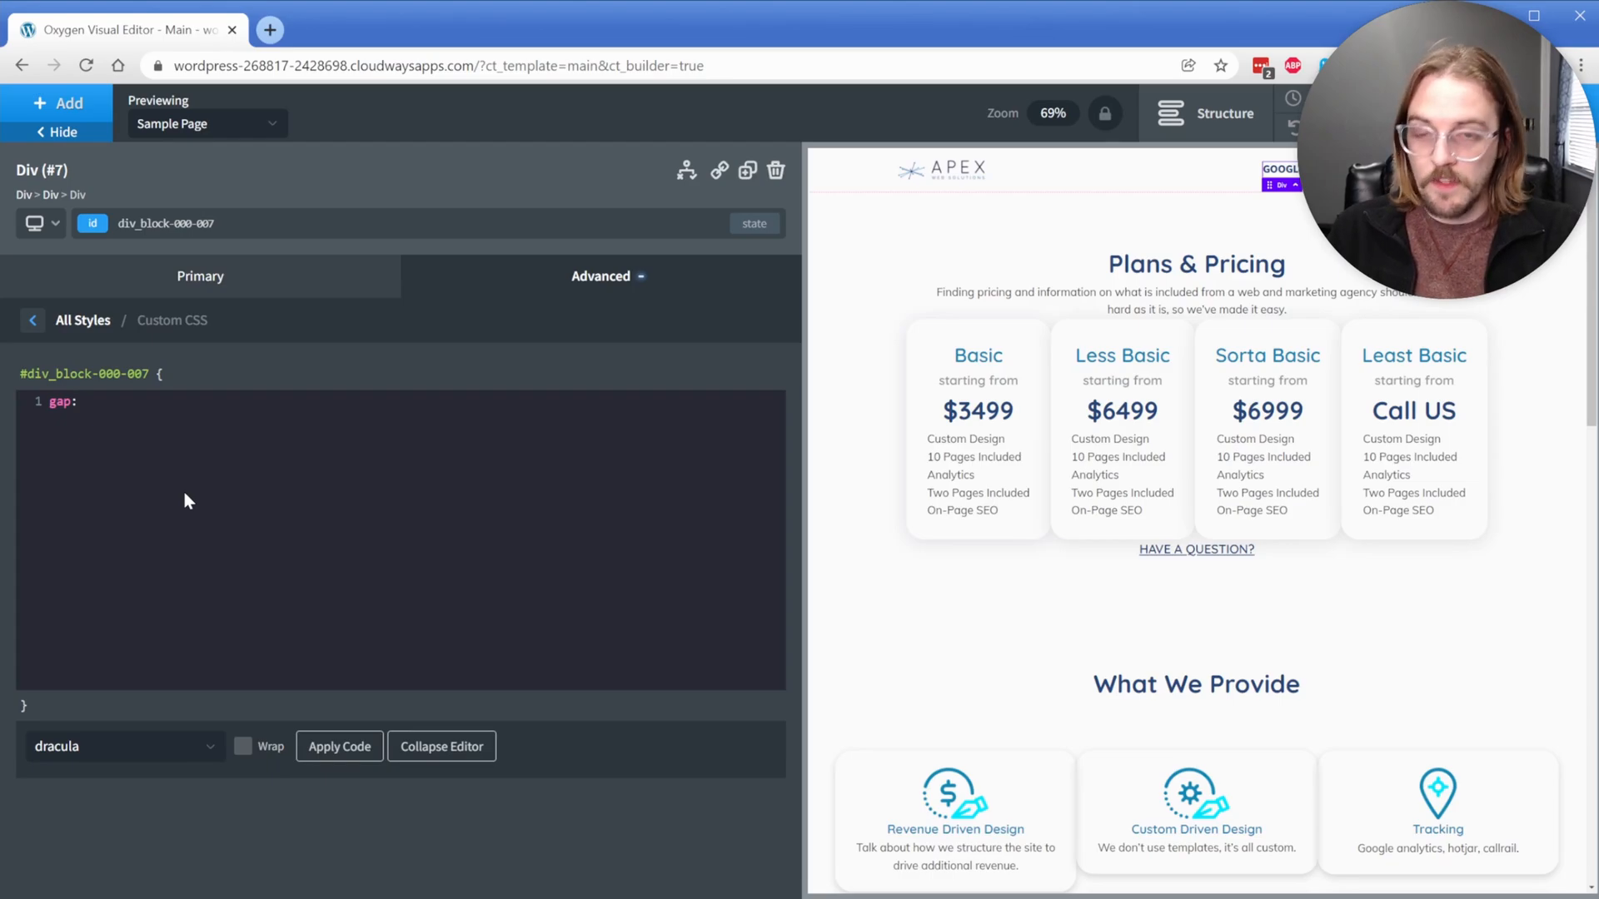
type("25")
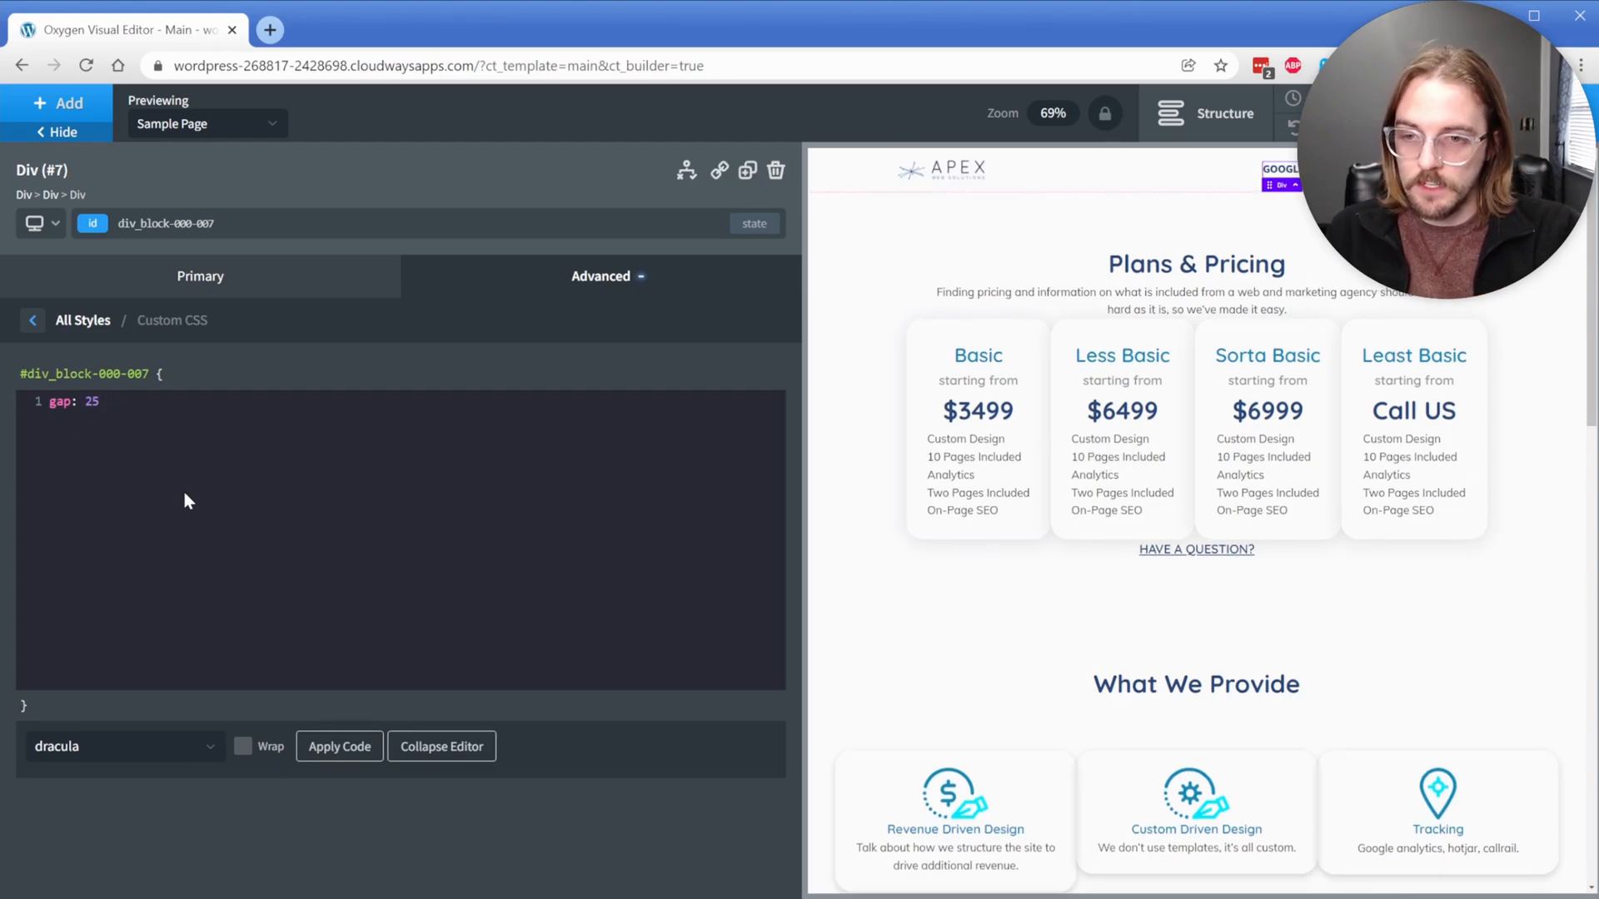
type("px;")
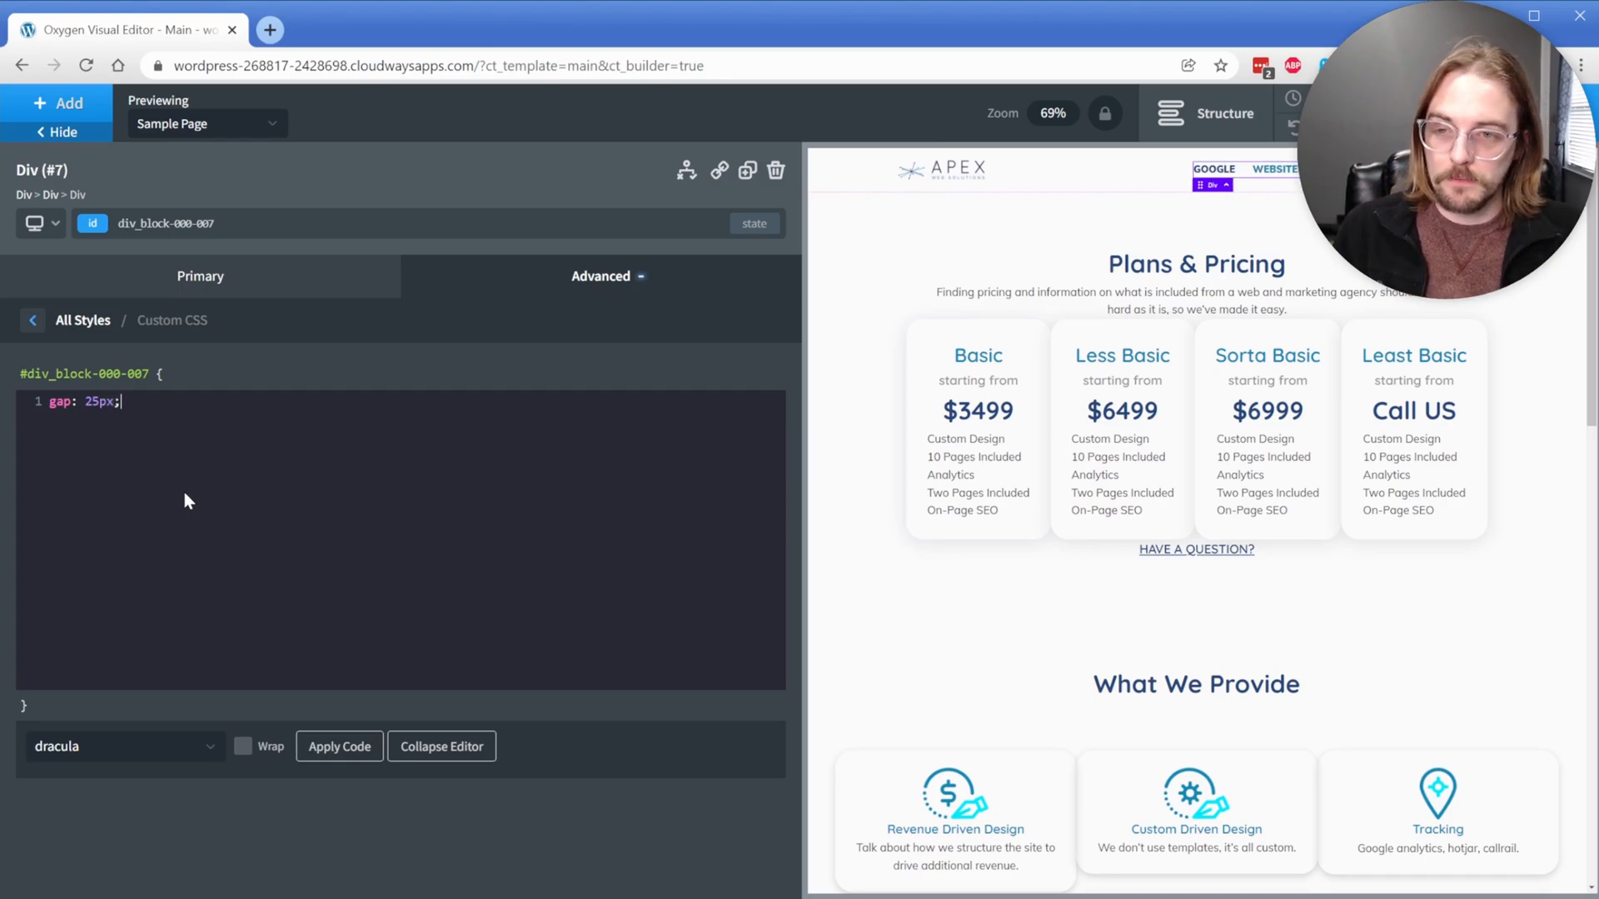
type("6")
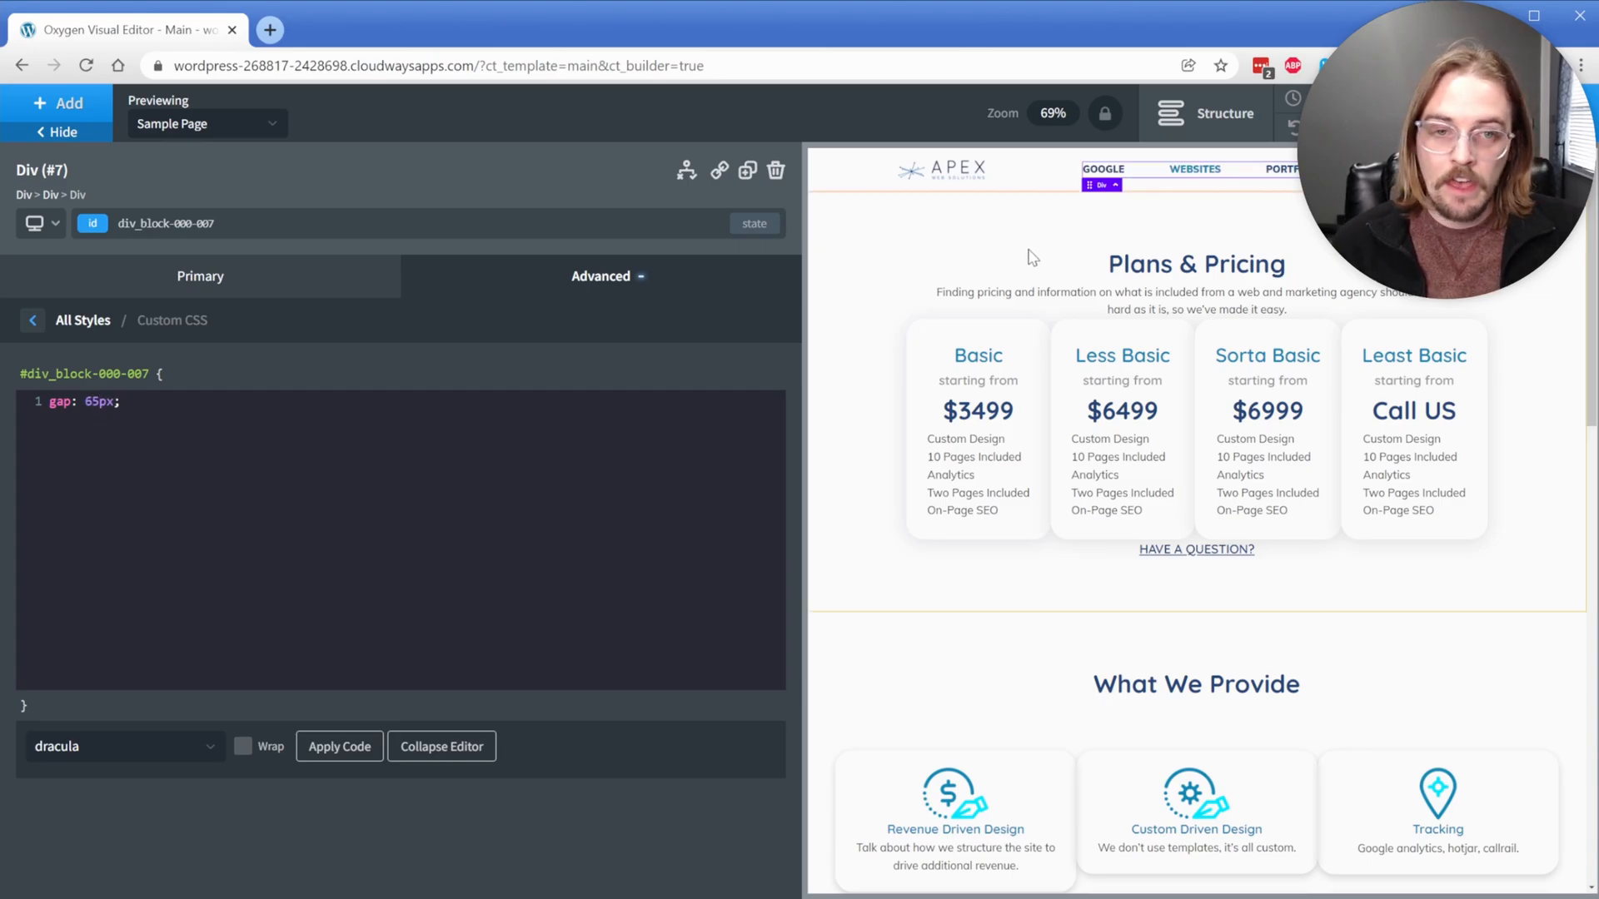
Step: Move WEBSITES back in front of GOOGLE in the header menu
left_click(1194, 169)
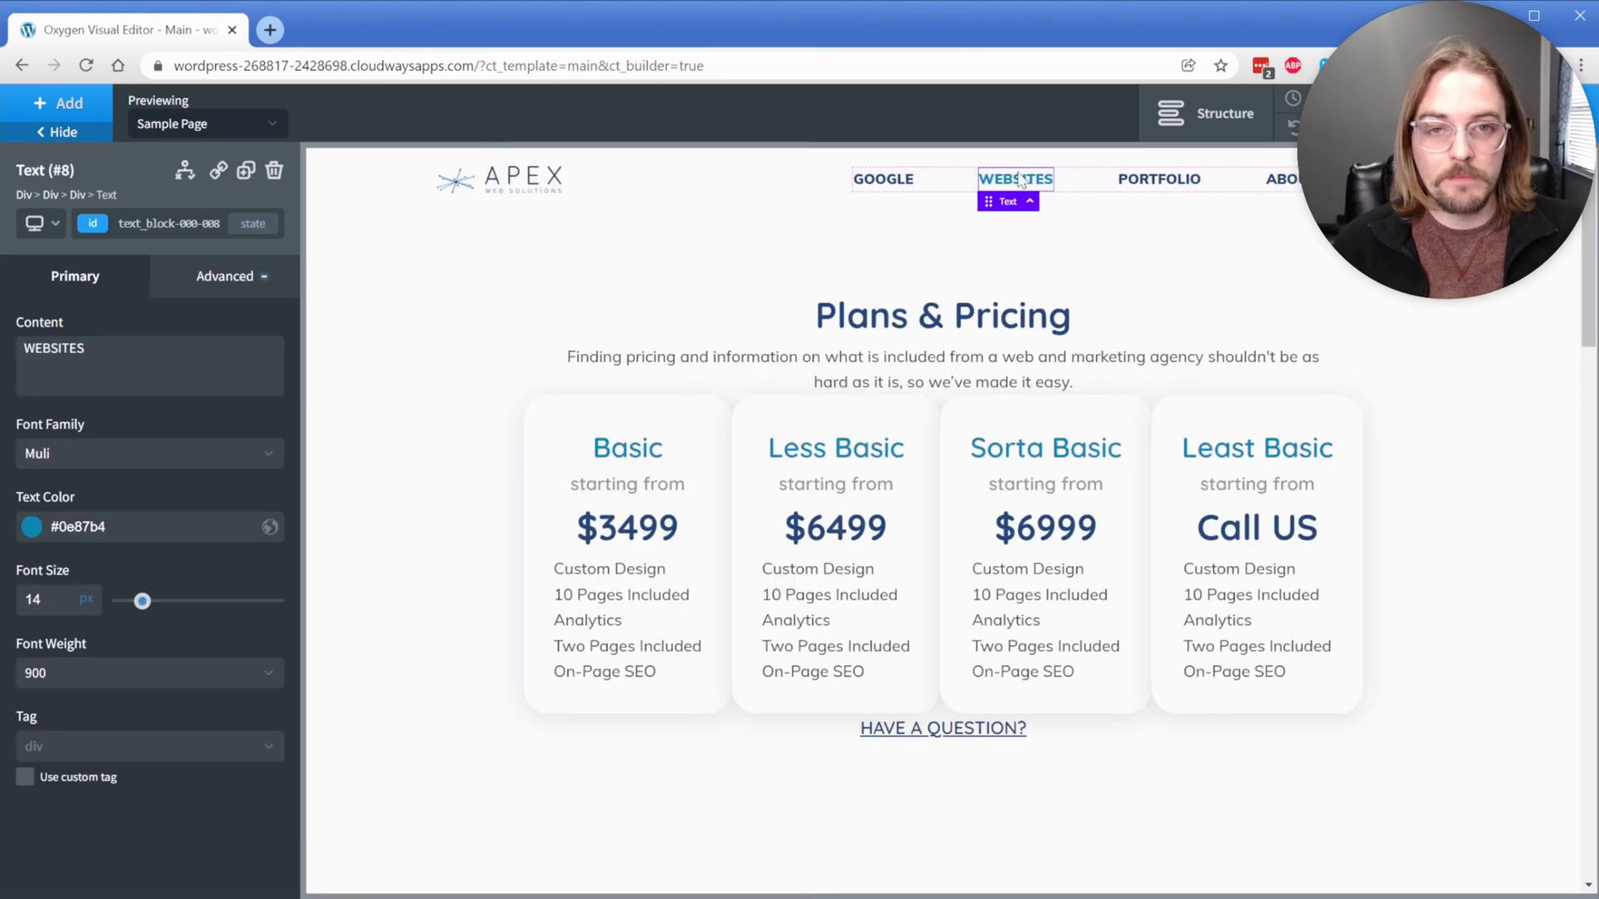
left_click(899, 181)
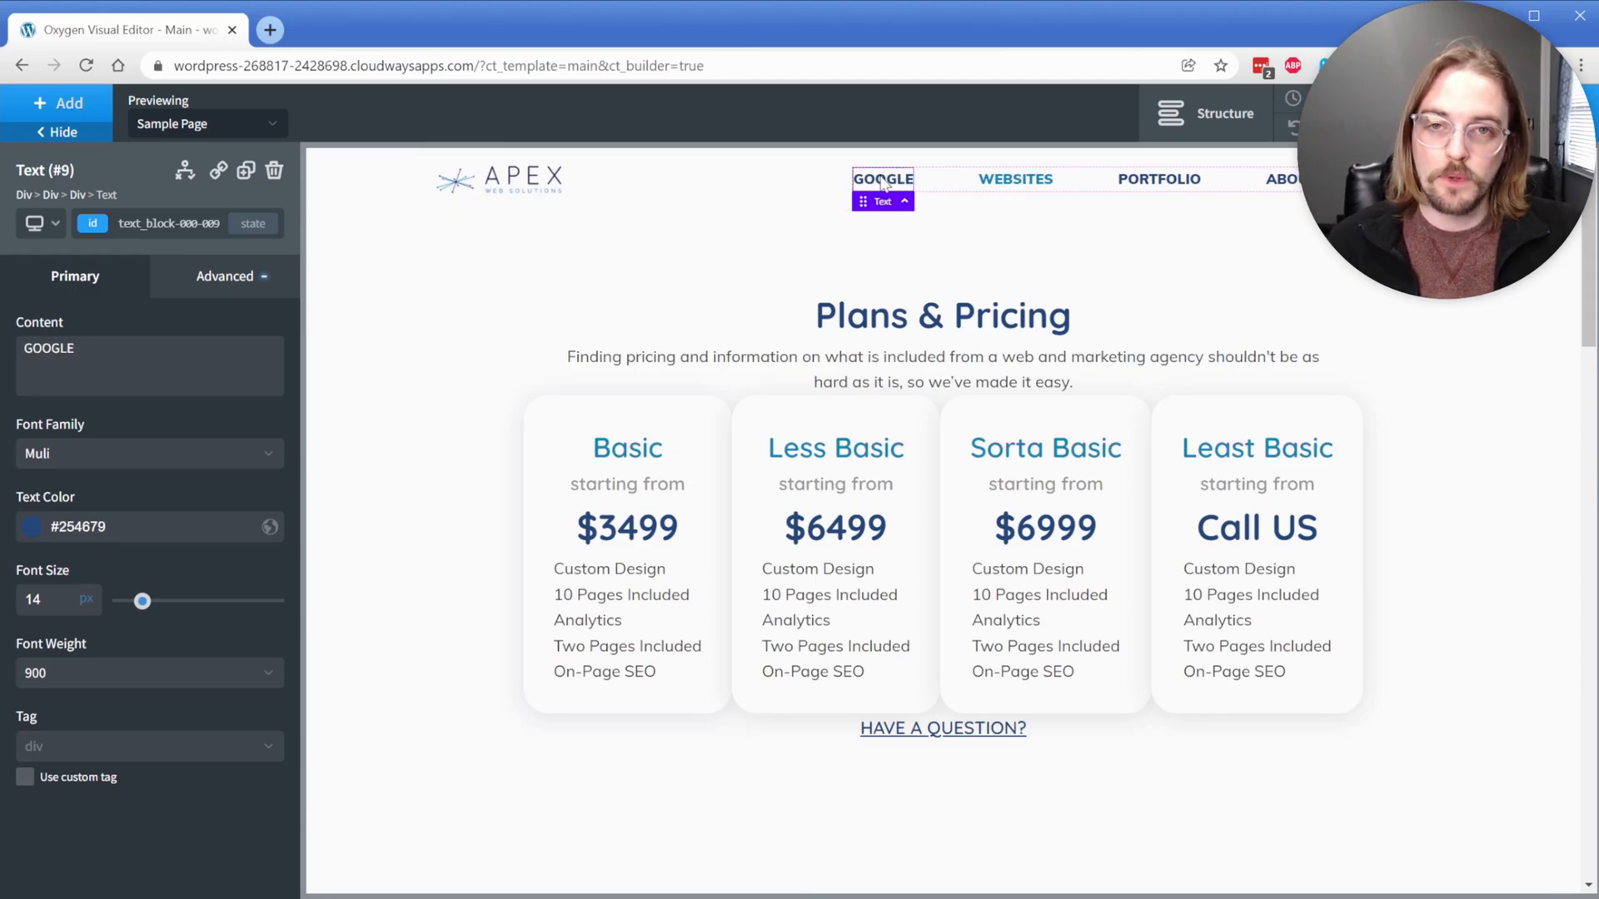
left_click(1014, 179)
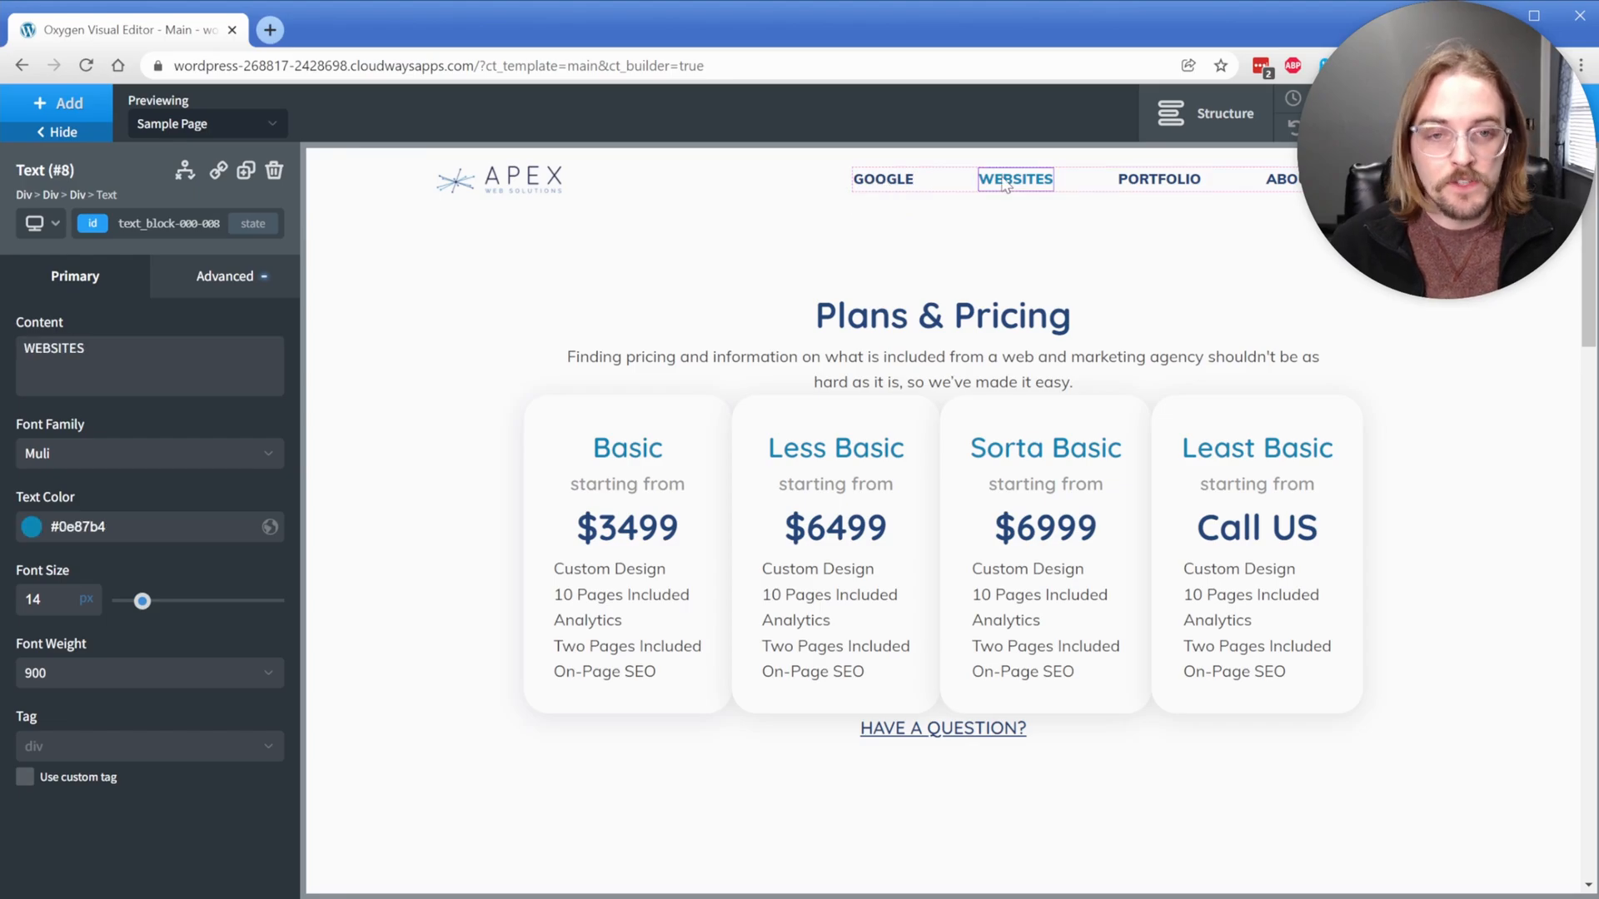
left_click_drag(905, 194, 875, 181)
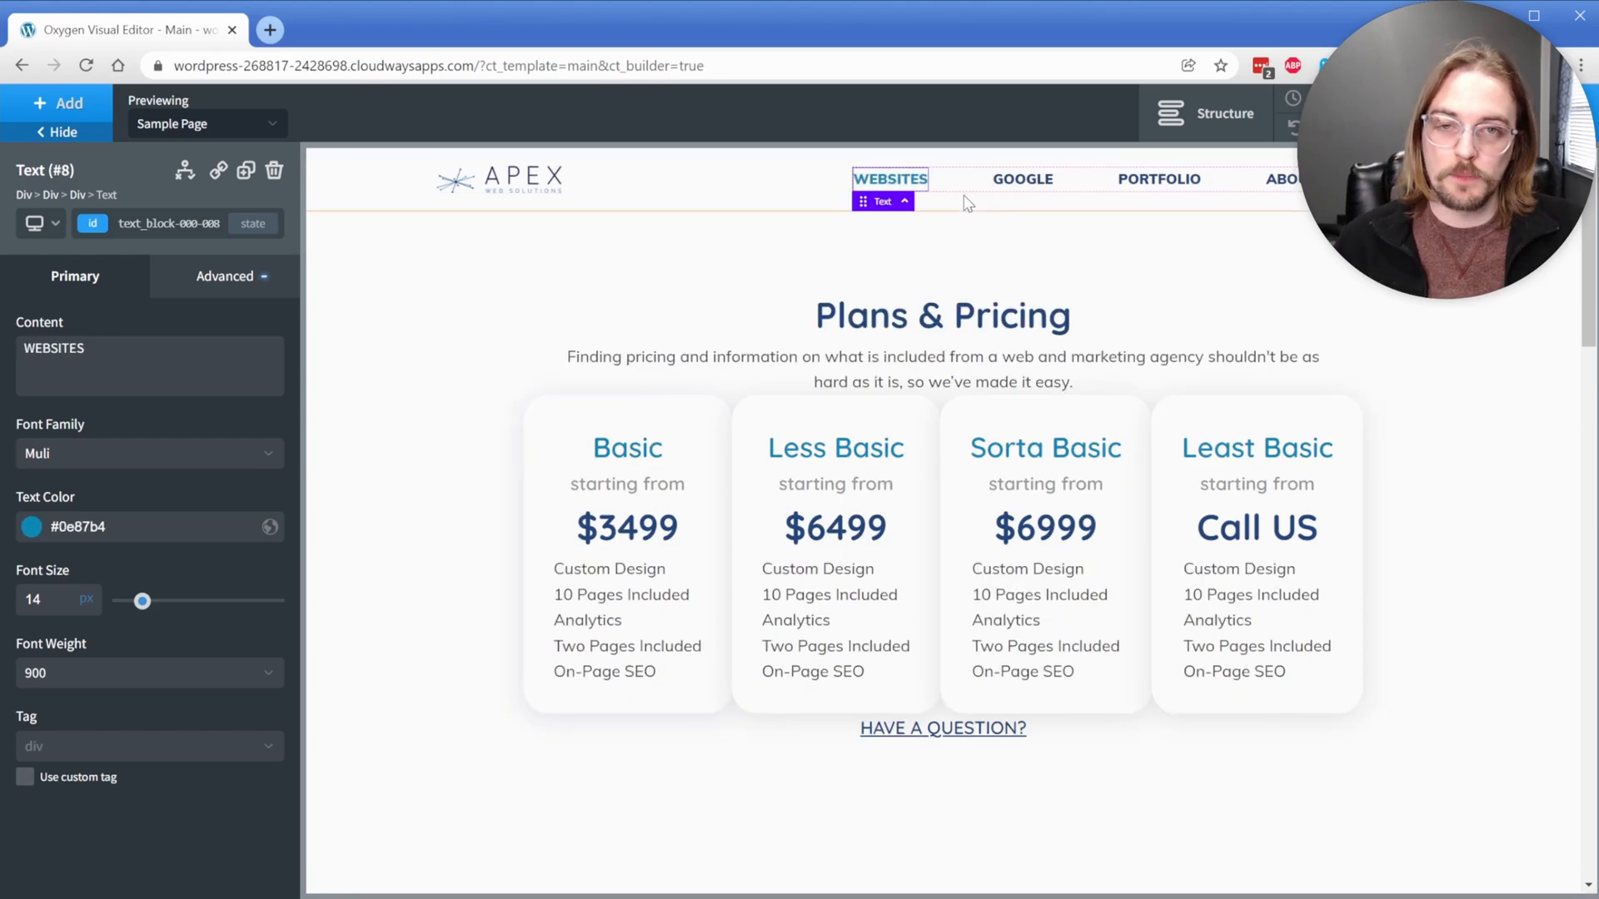
Step: Toggle the menu container's child layout to Vertical, then back to Horizontal
left_click(968, 190)
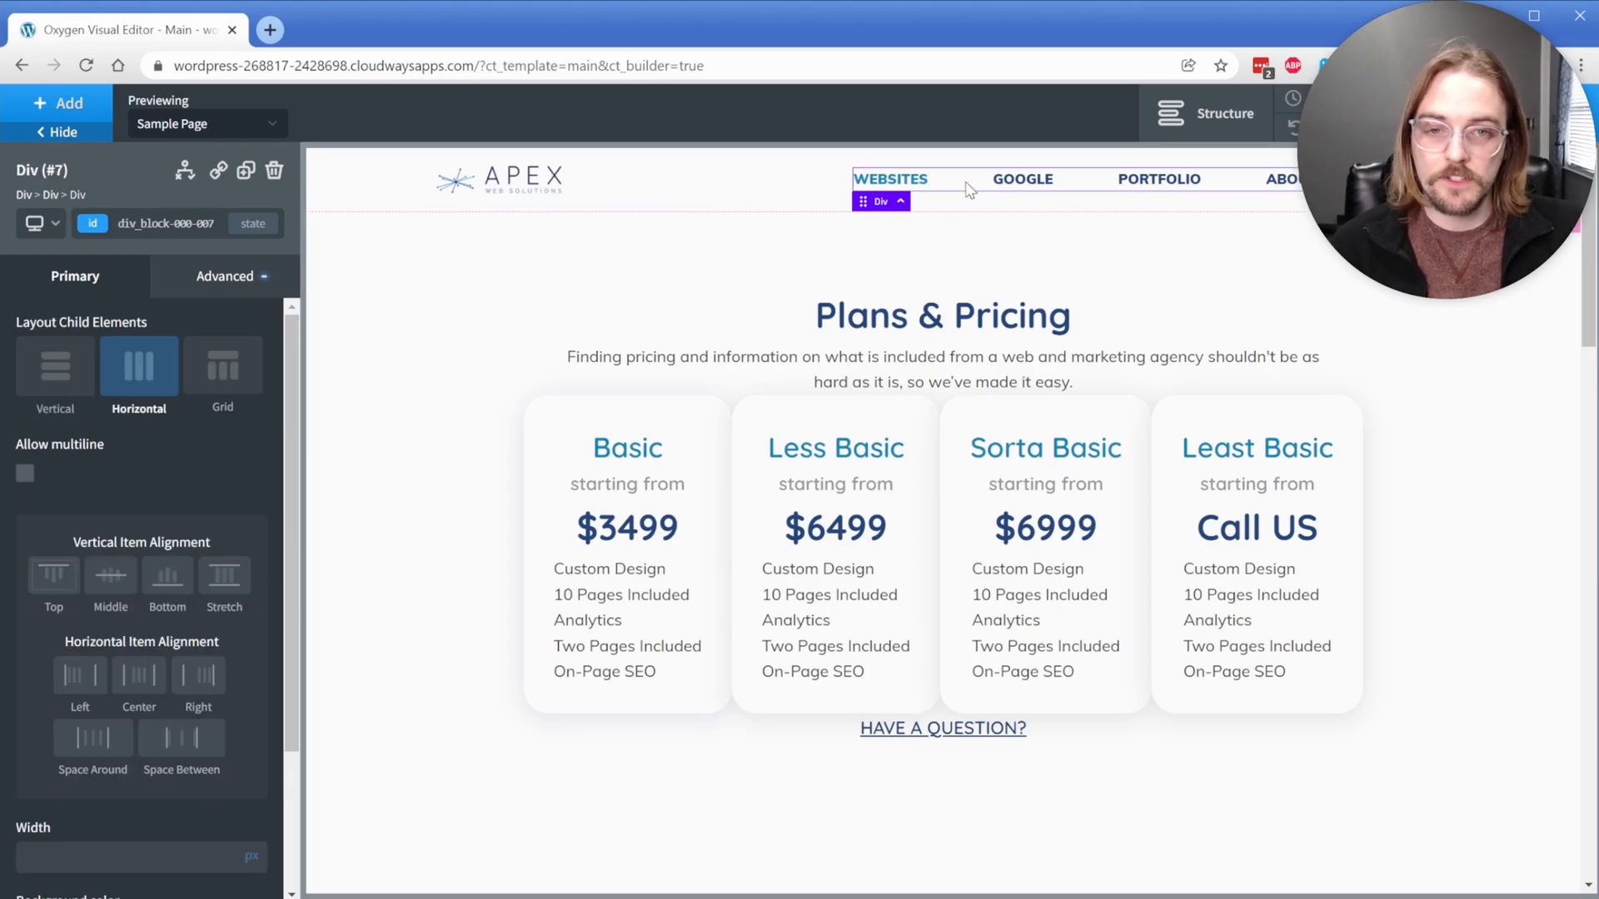
left_click(55, 369)
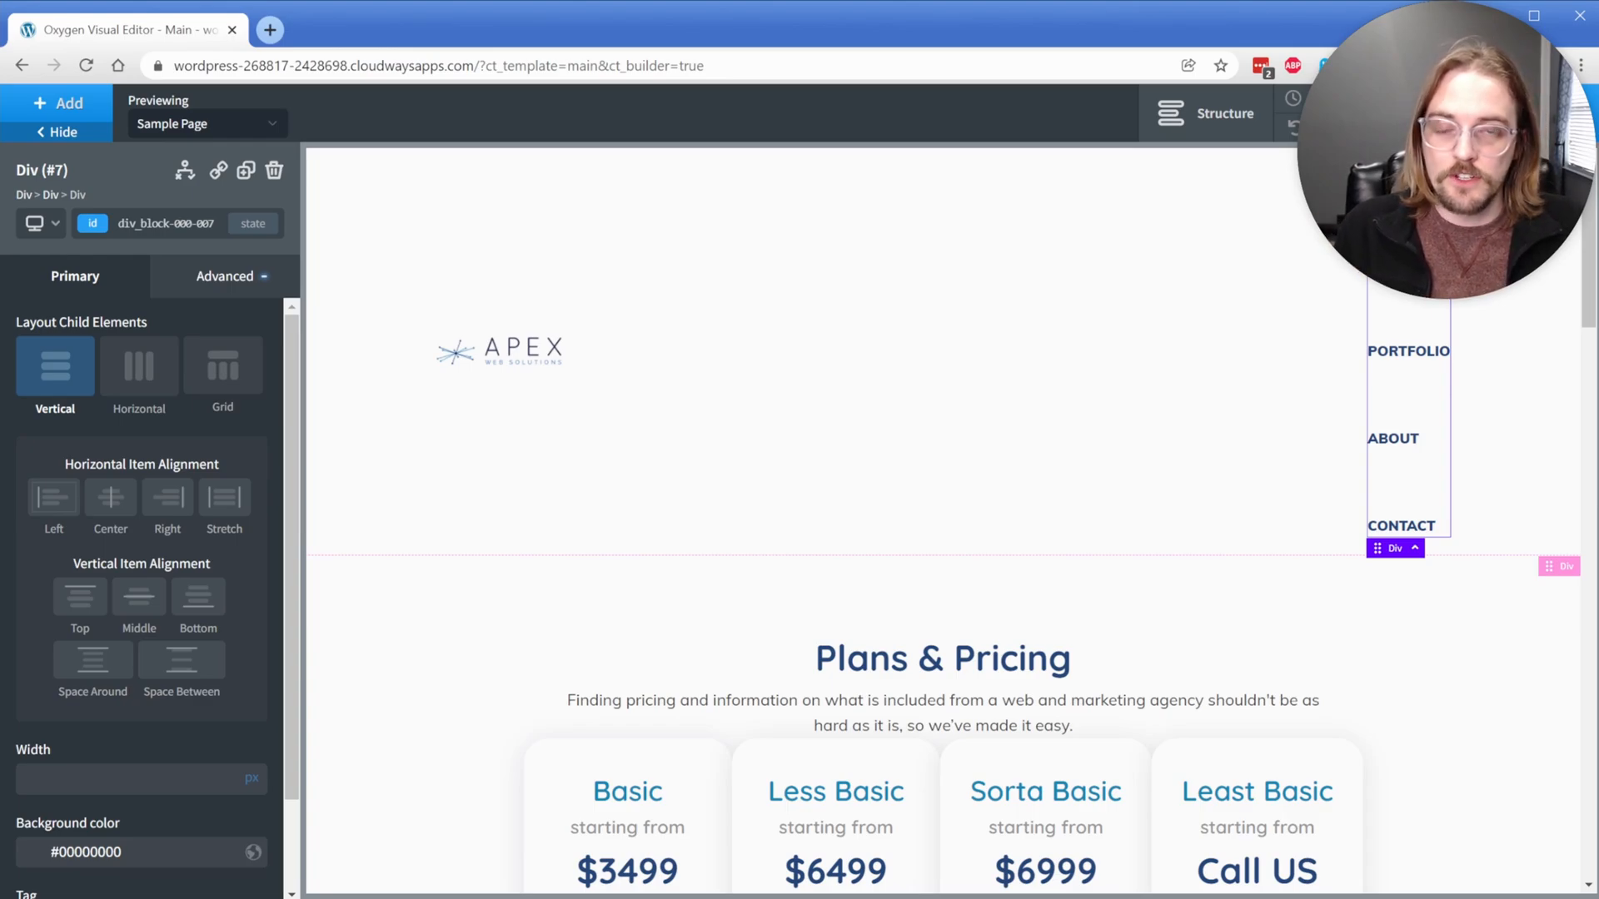
left_click(147, 373)
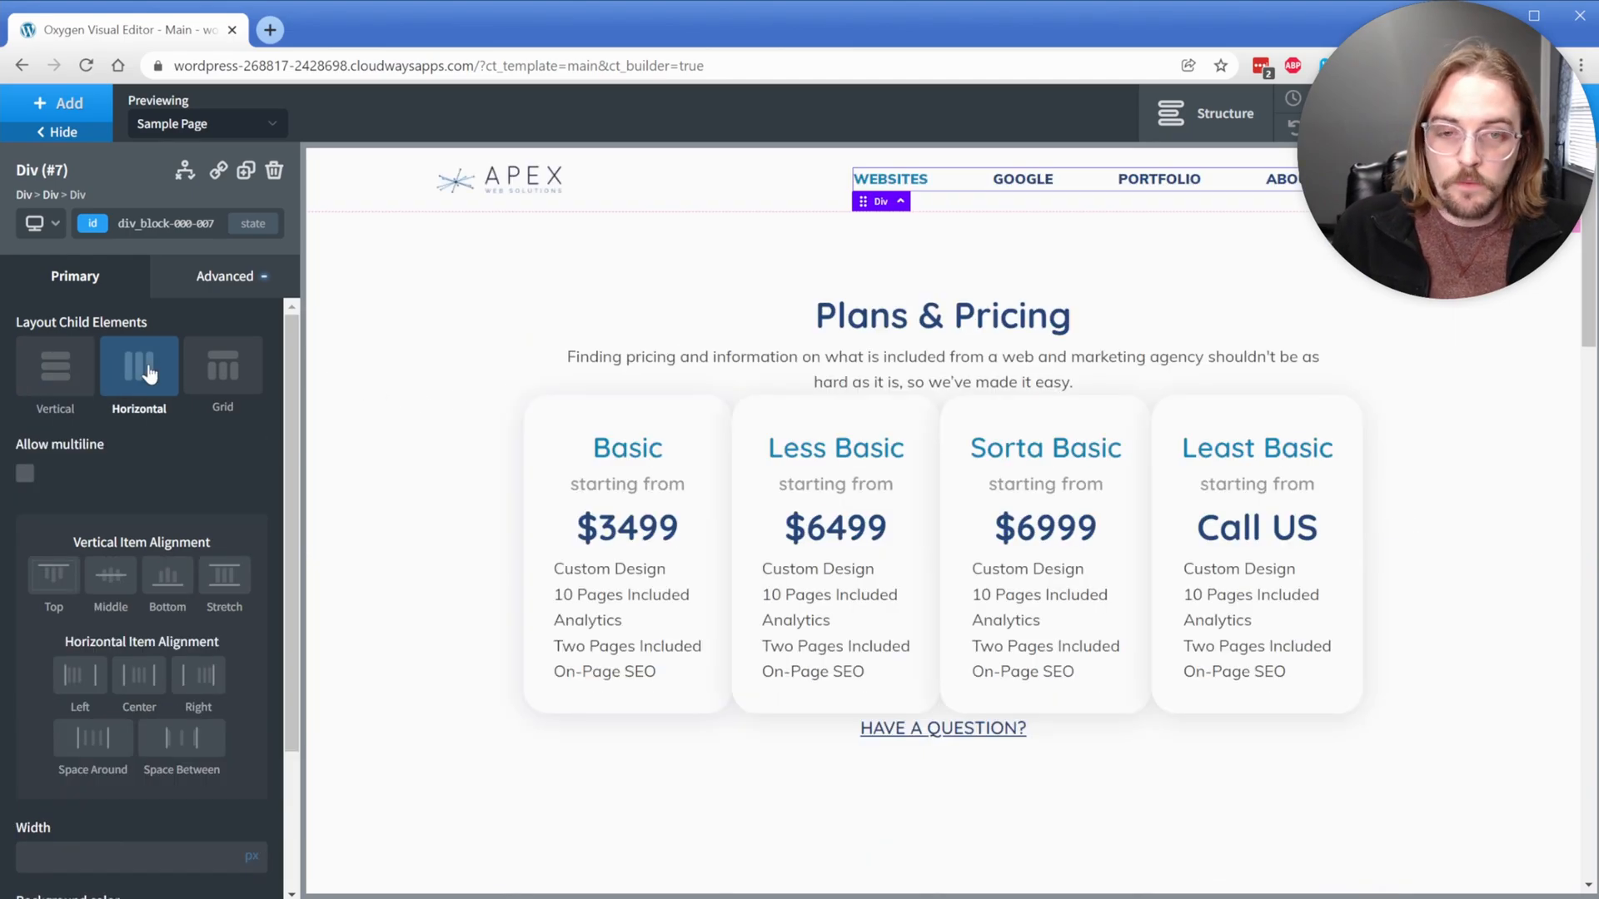
Step: Walk the Structure panel through the heading block, pricing cards row and HAVE A QUESTION? link
left_click(596, 296)
left_click(485, 316)
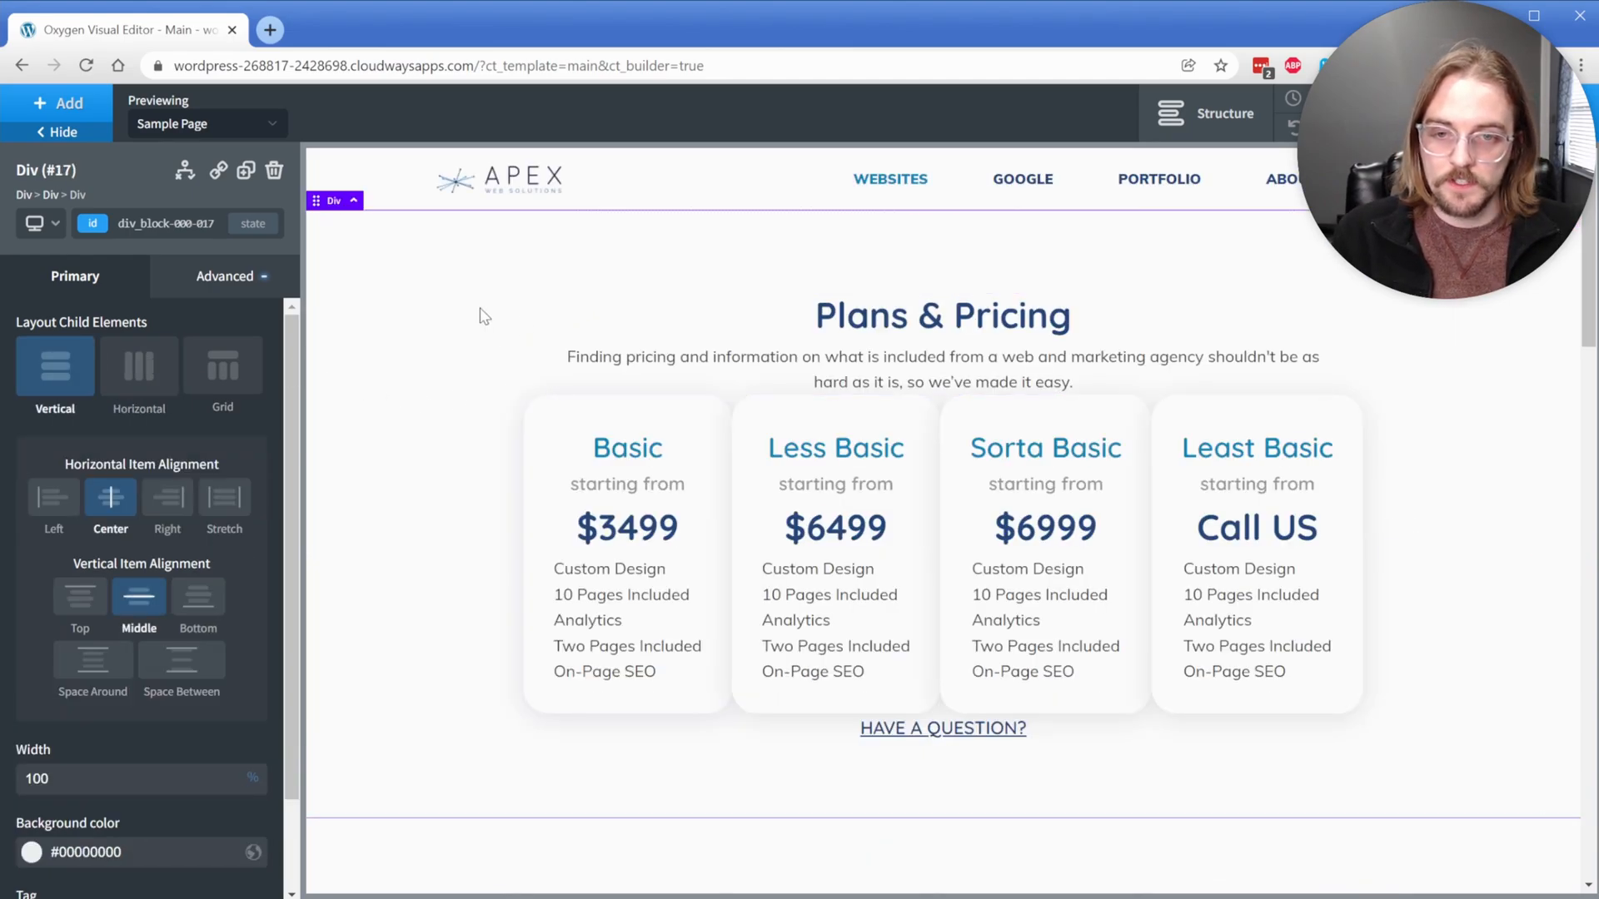
left_click(1224, 114)
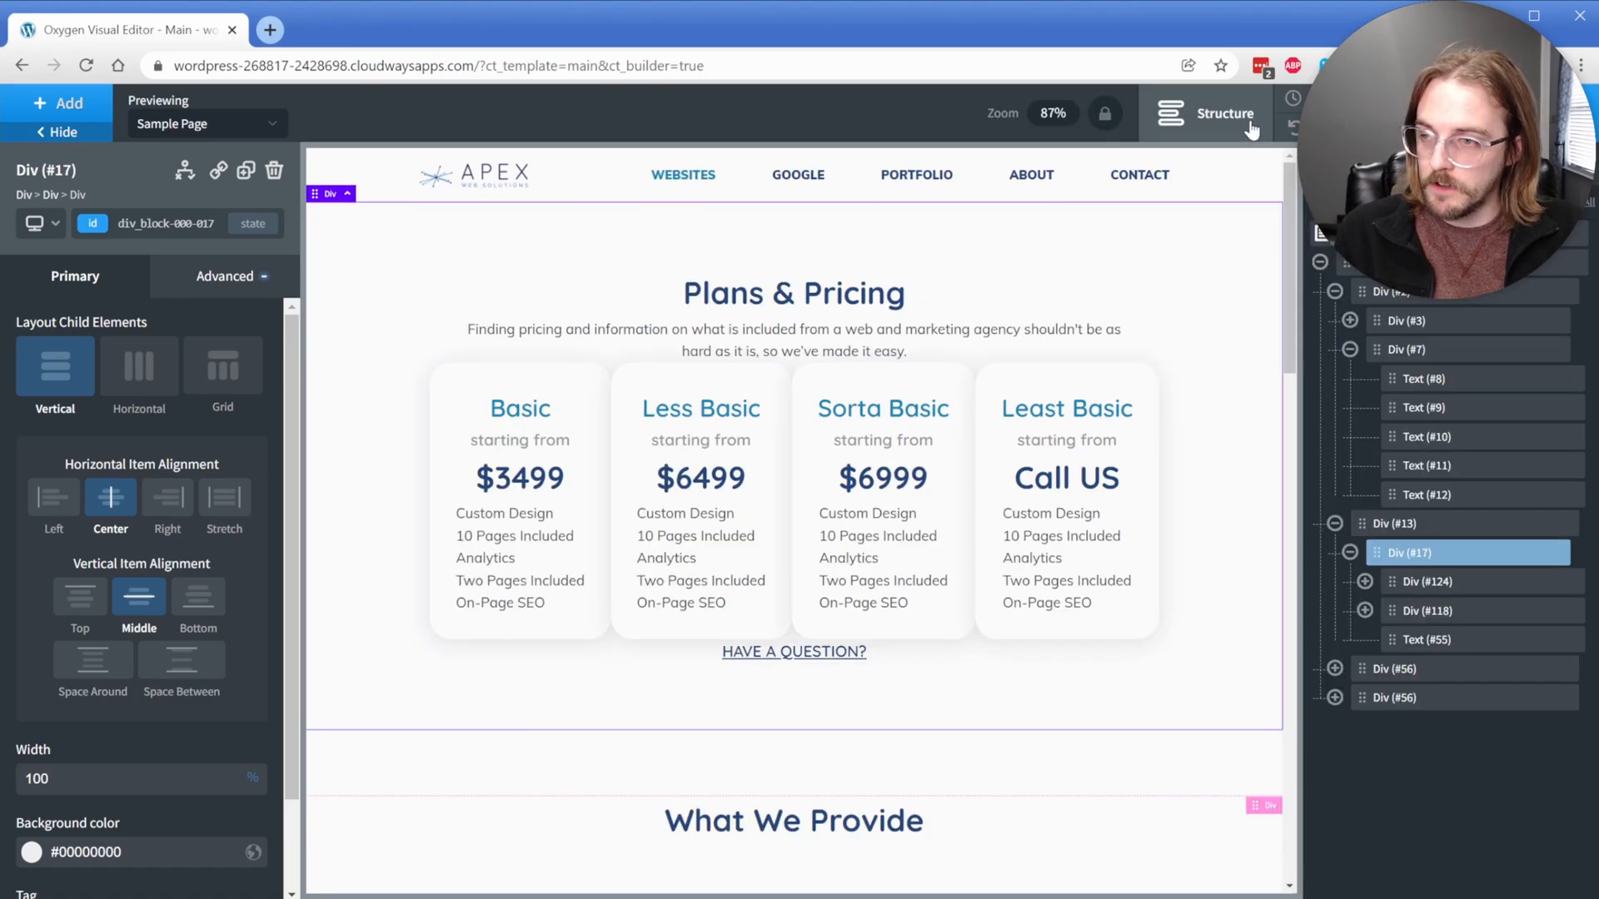
left_click(1411, 585)
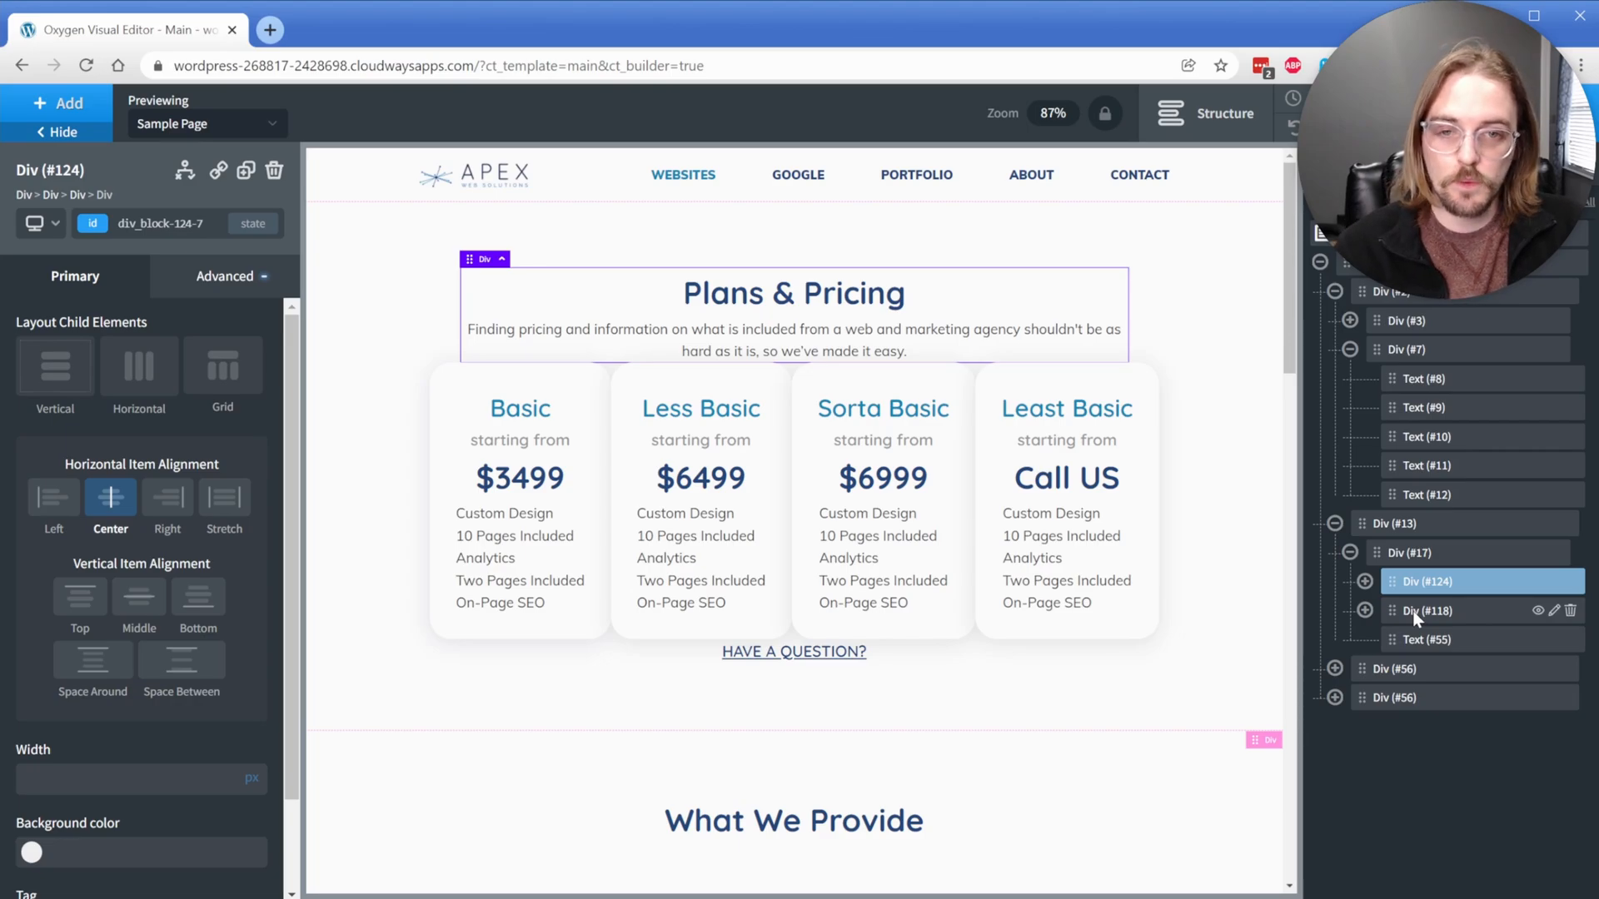
left_click(1417, 612)
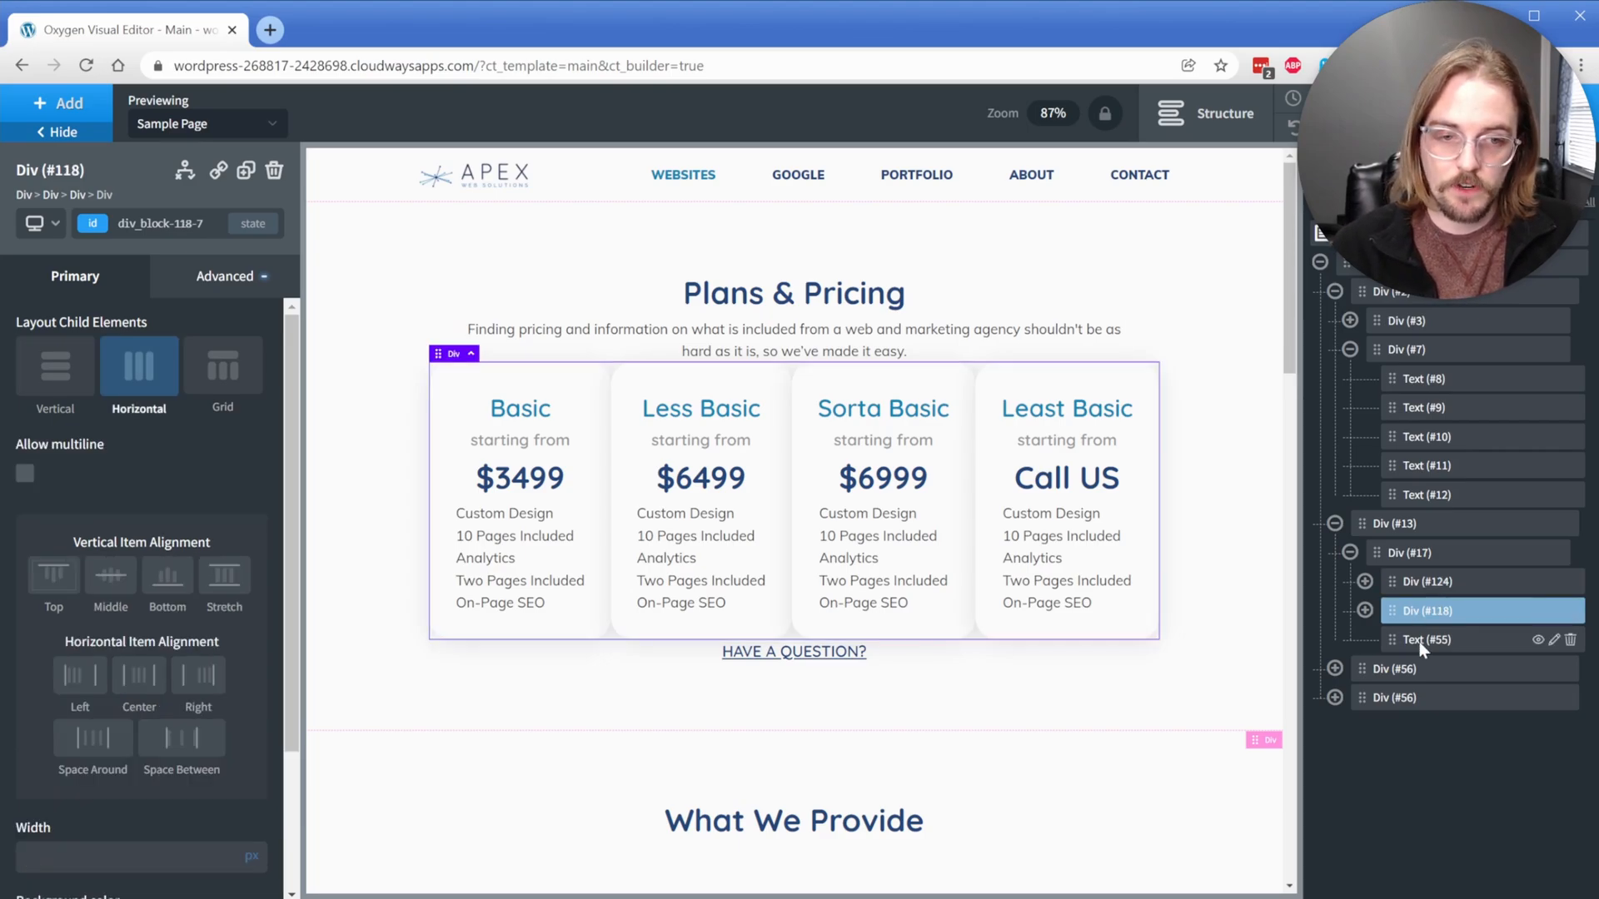
left_click(1423, 640)
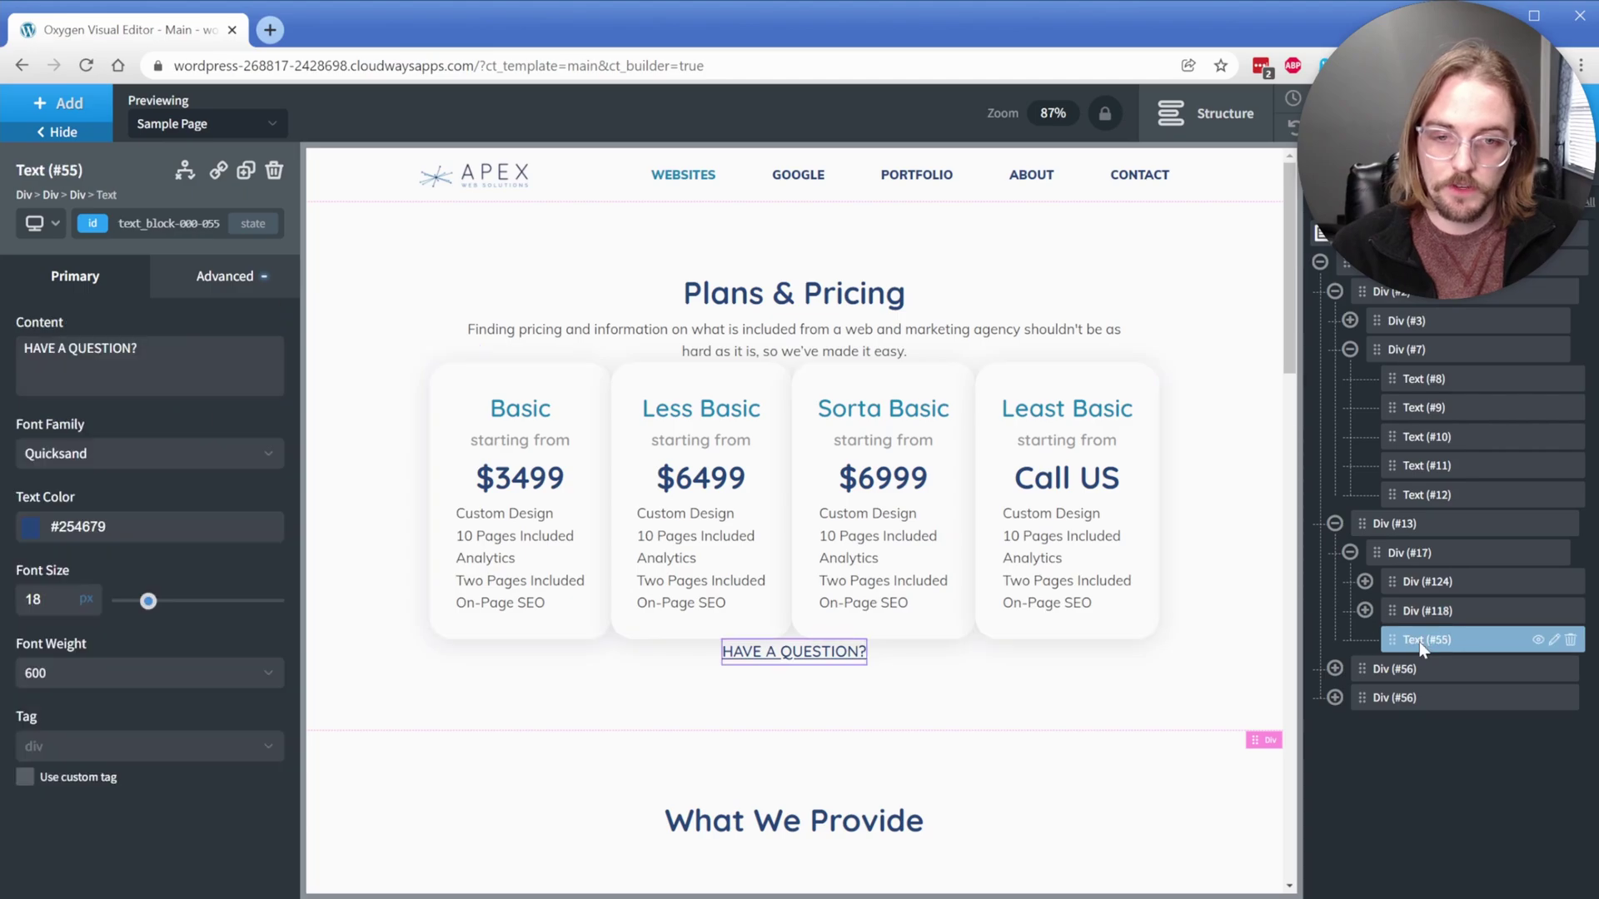
Step: Select the whole Plans & Pricing section Div #17 and go to its Advanced settings
left_click(1410, 554)
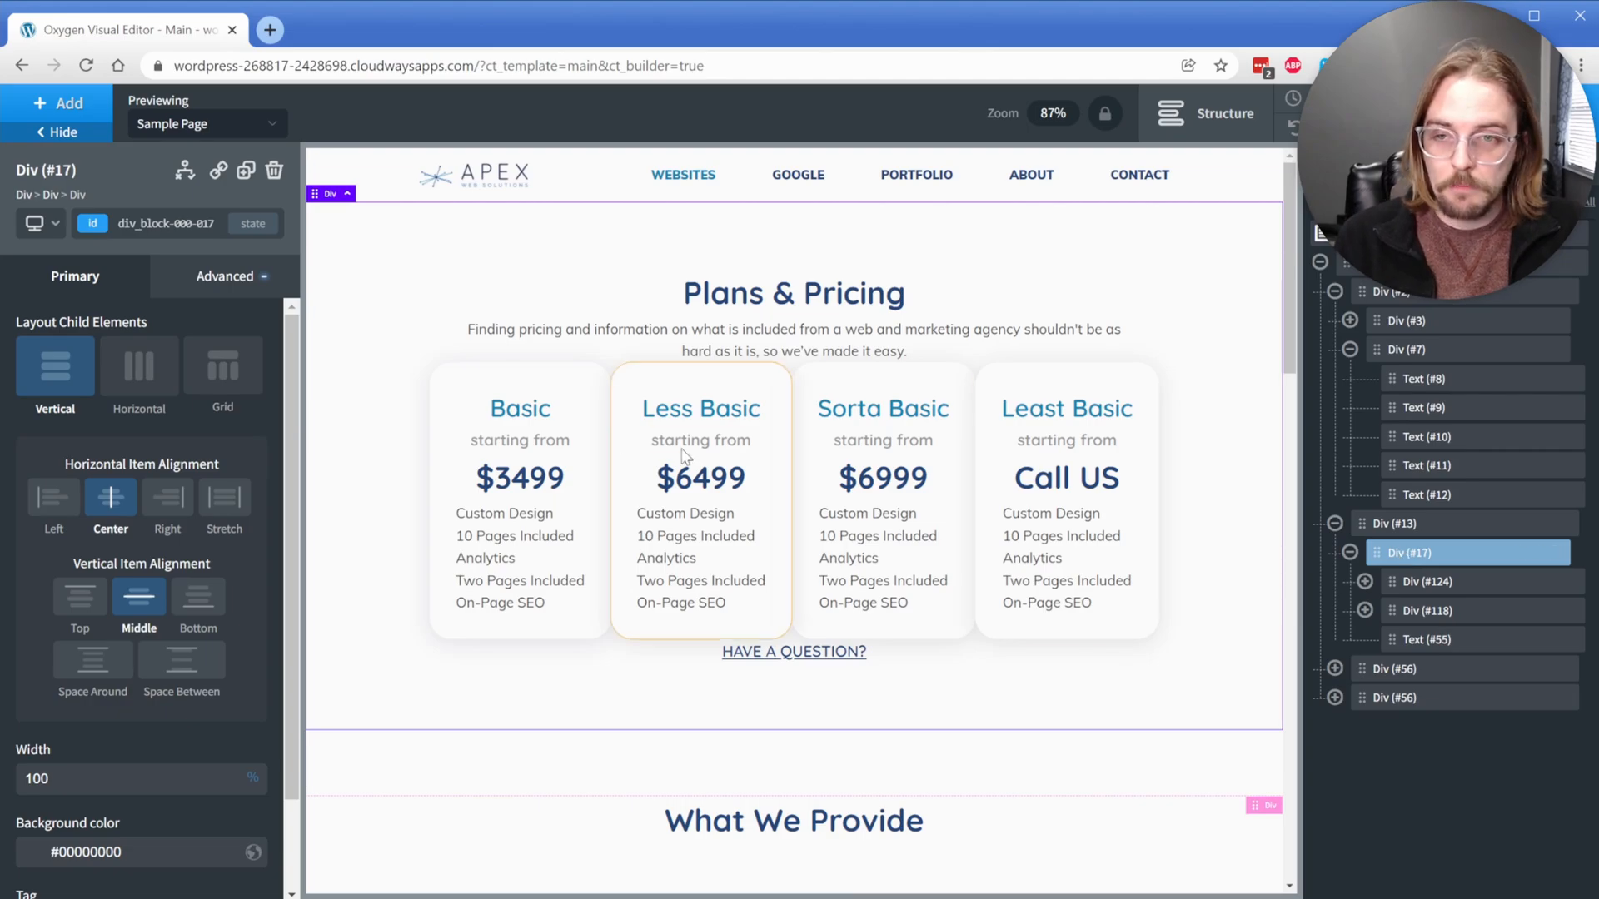
left_click(228, 276)
Step: Add gap: 50px; in Div #17's Custom CSS and return to the canvas preview
left_click(196, 592)
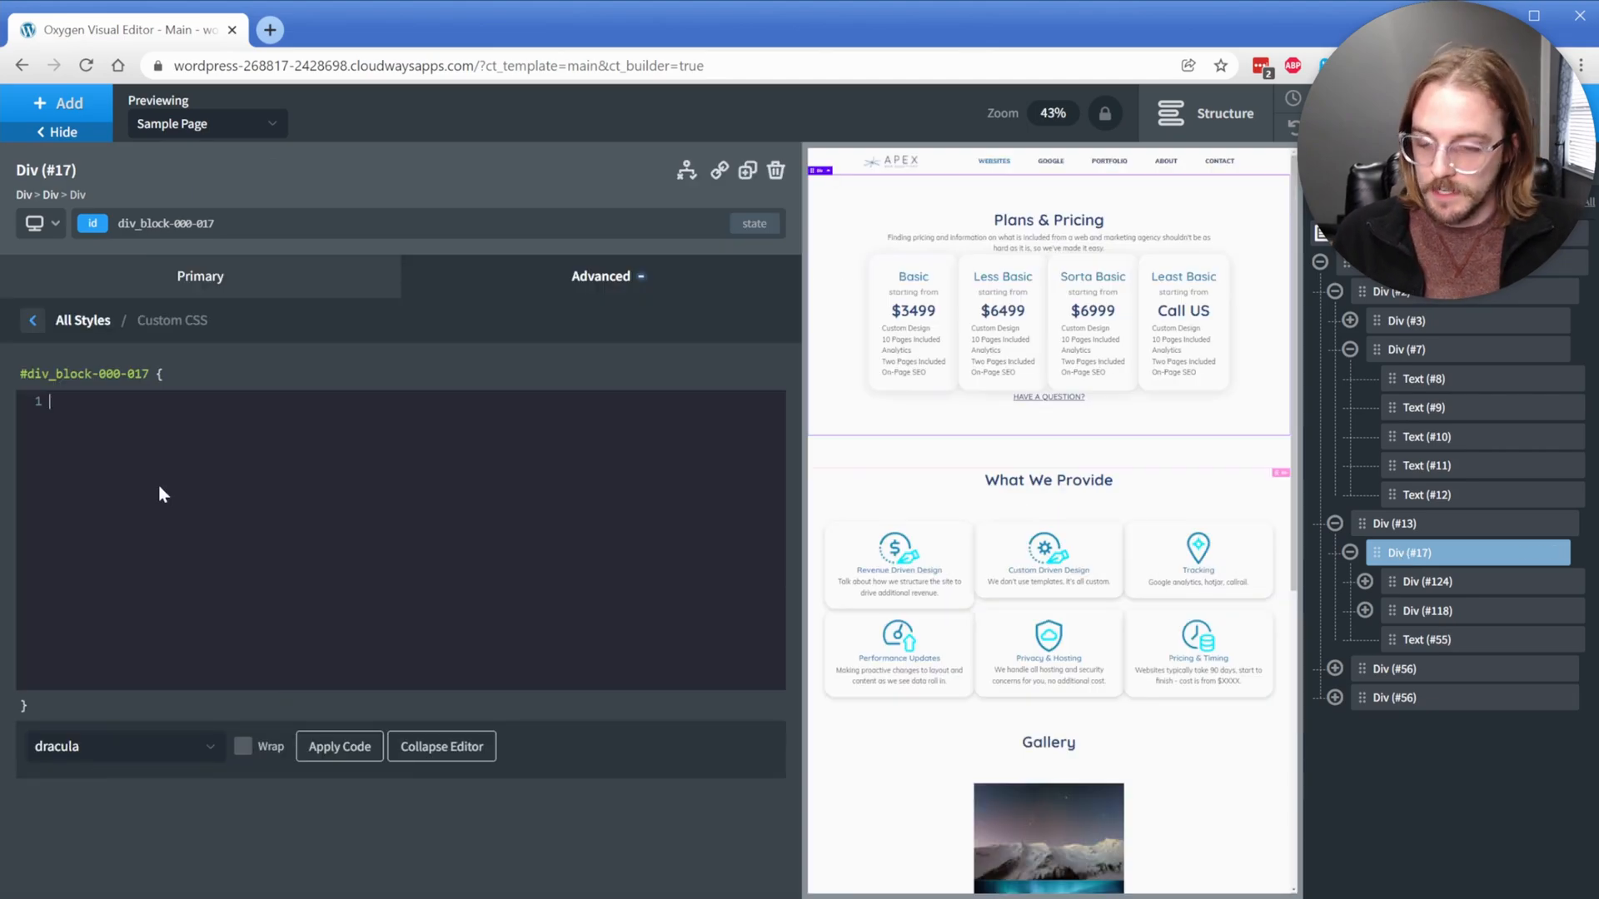
type("gap: 50px")
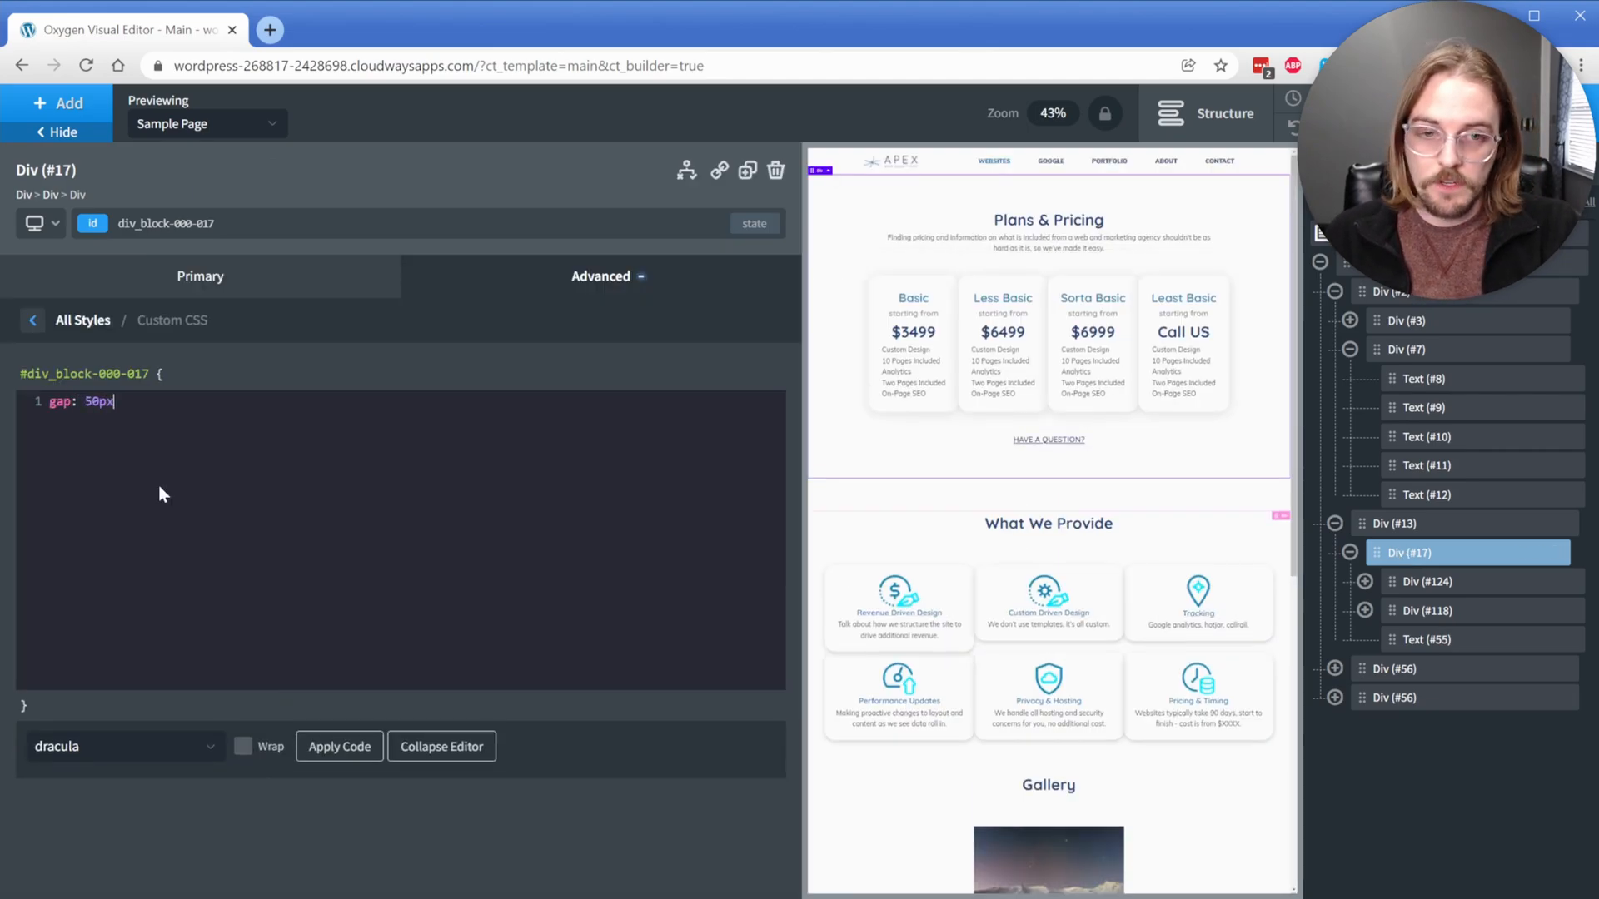
type(";")
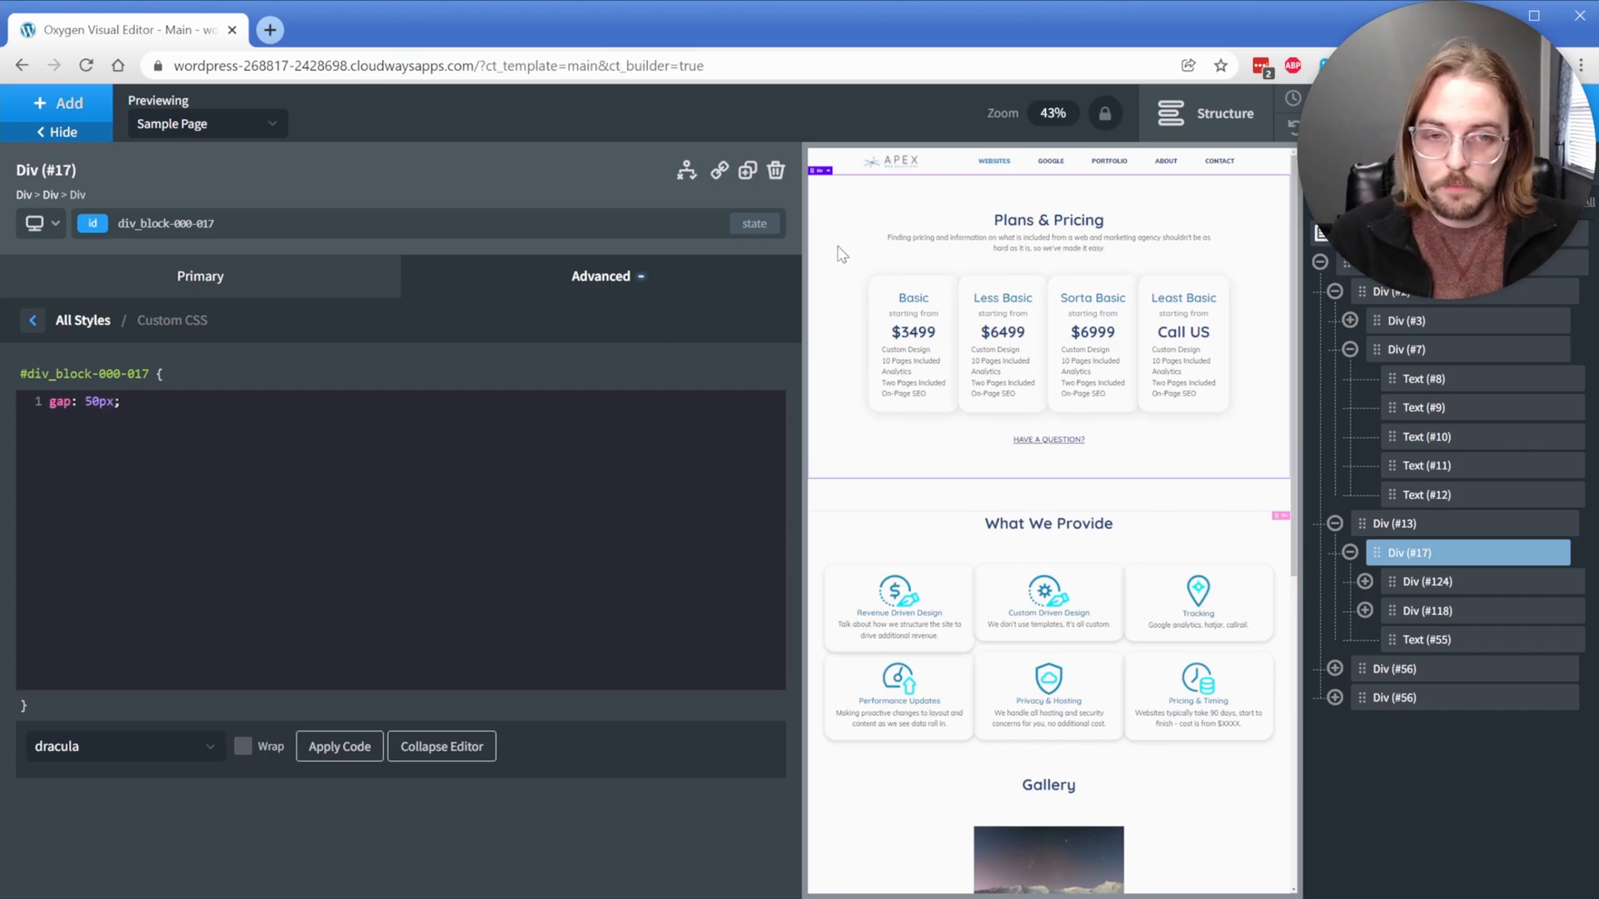
left_click(1006, 249)
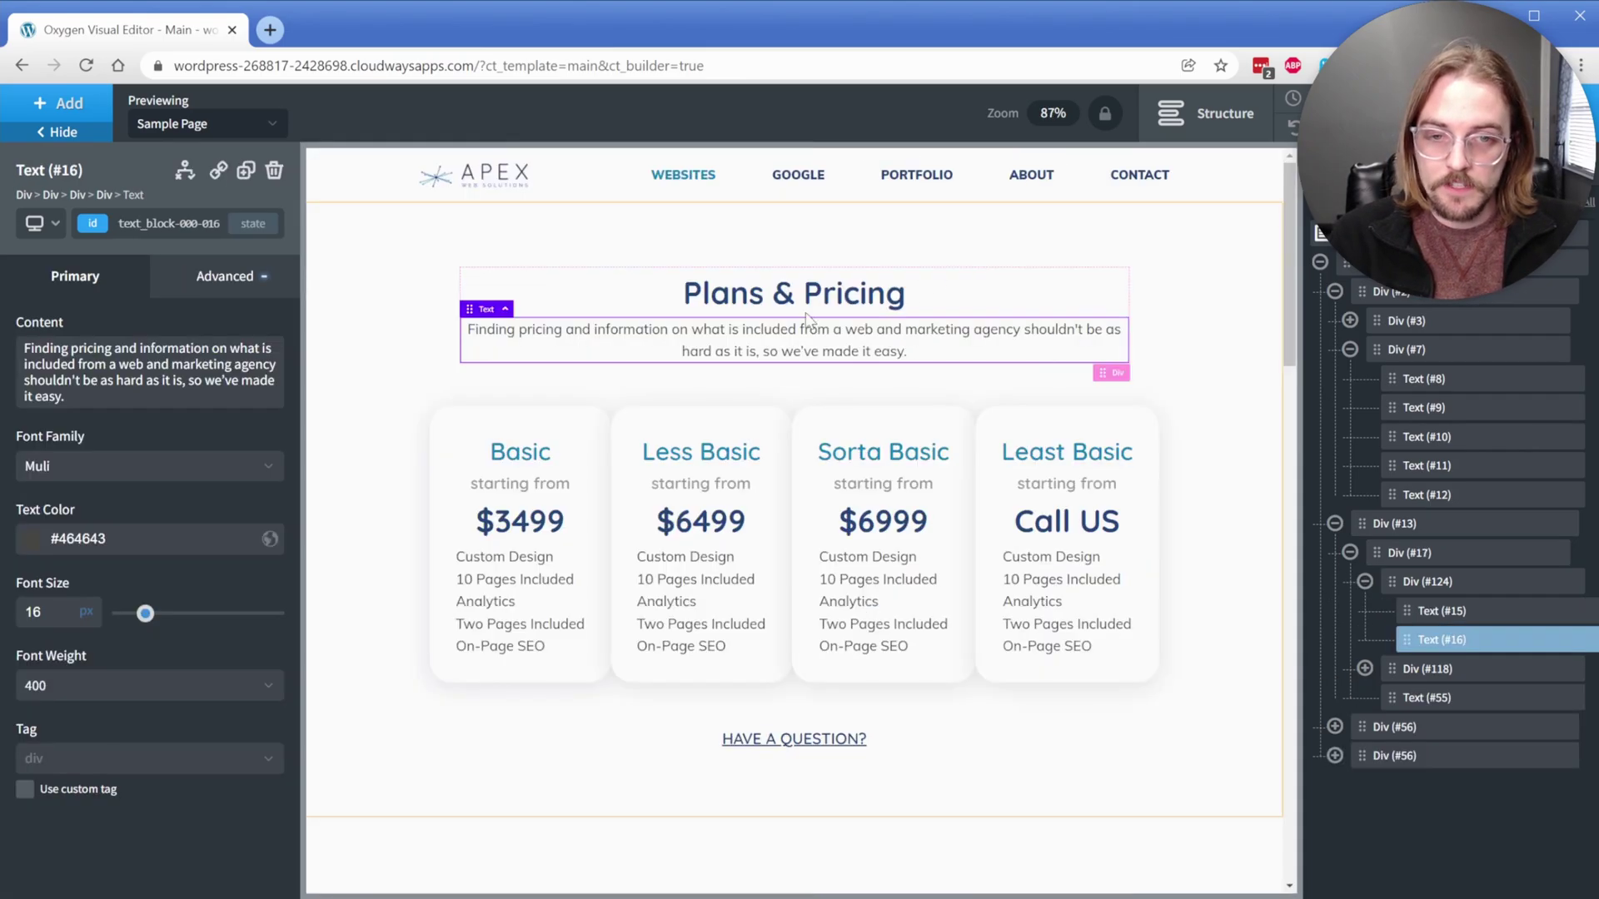
left_click(395, 367)
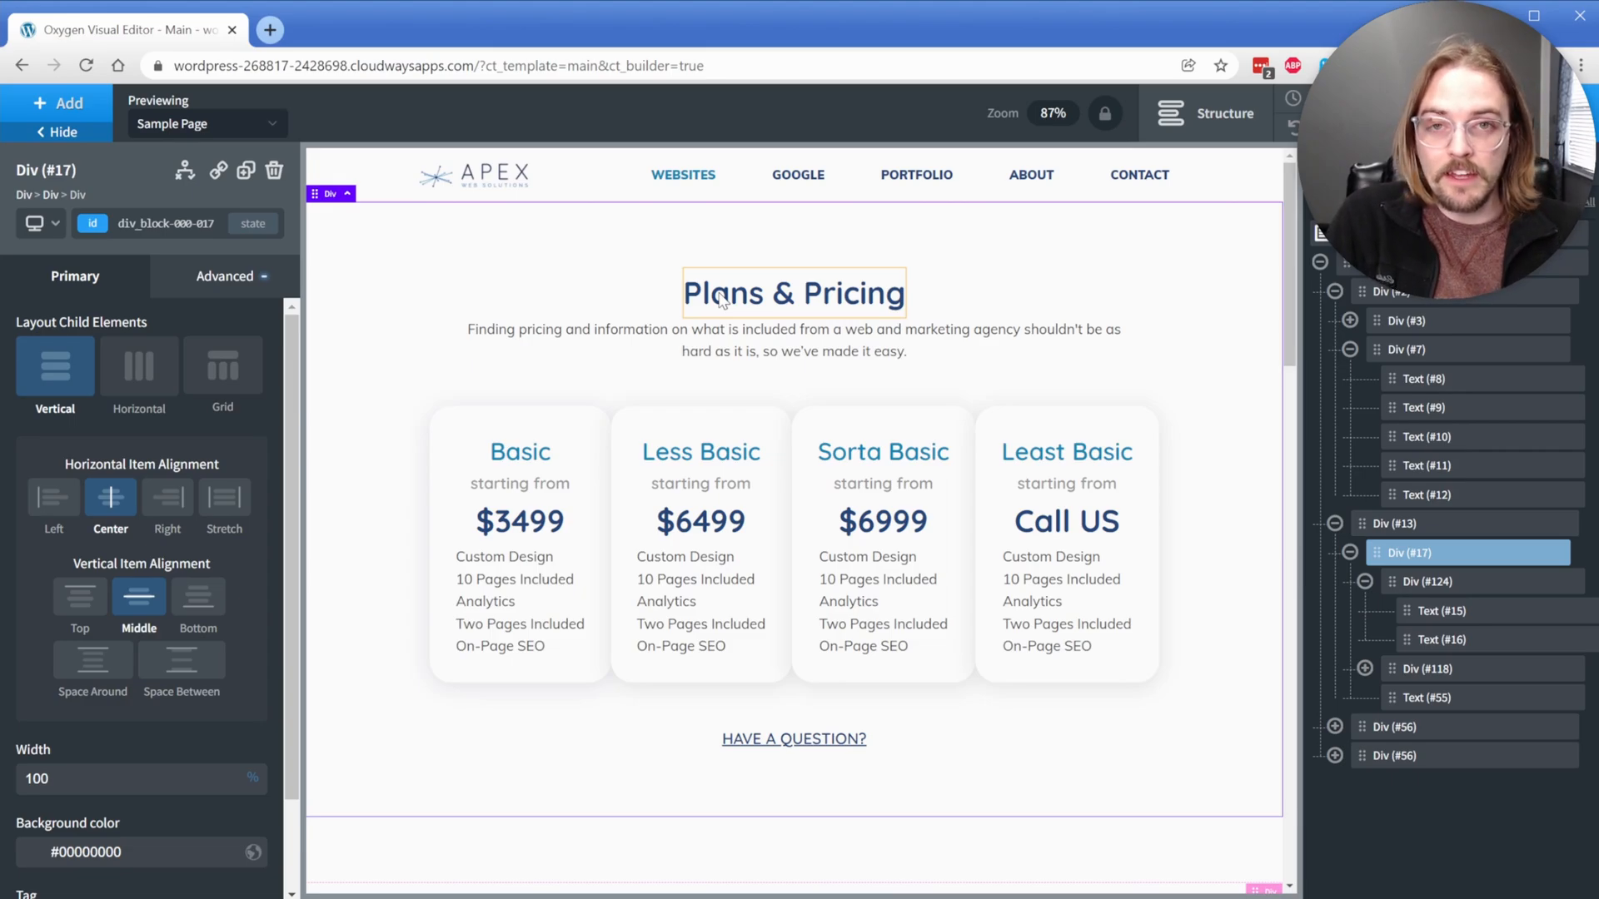
Step: Drag the HAVE A QUESTION? link above the cards row and set Div #118's width to 100%
left_click(794, 738)
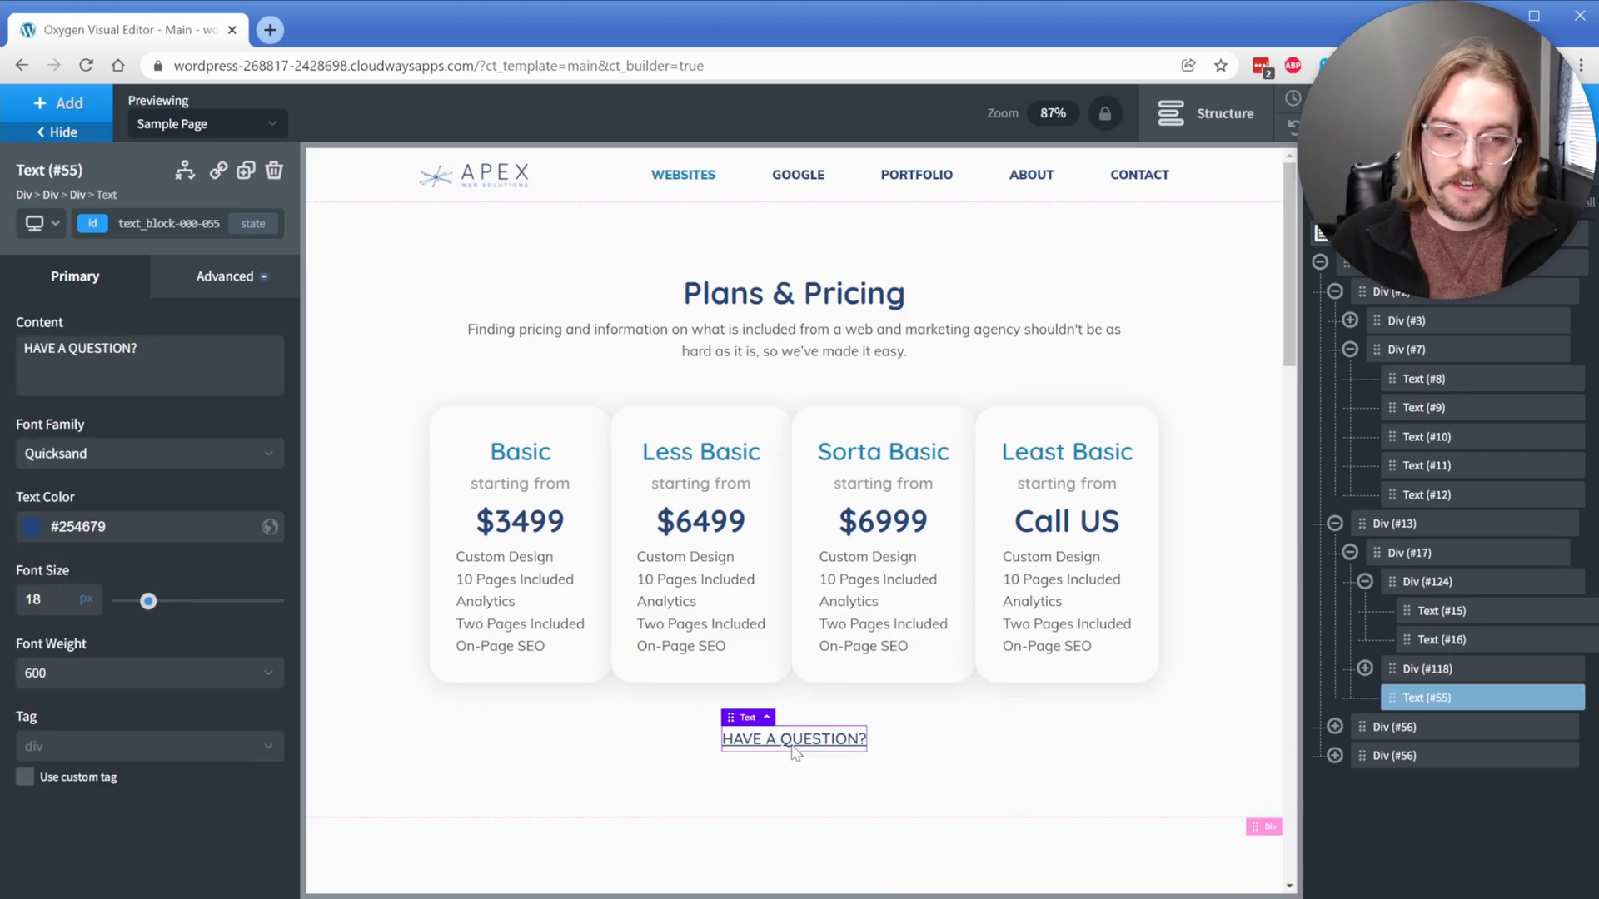
left_click(1366, 581)
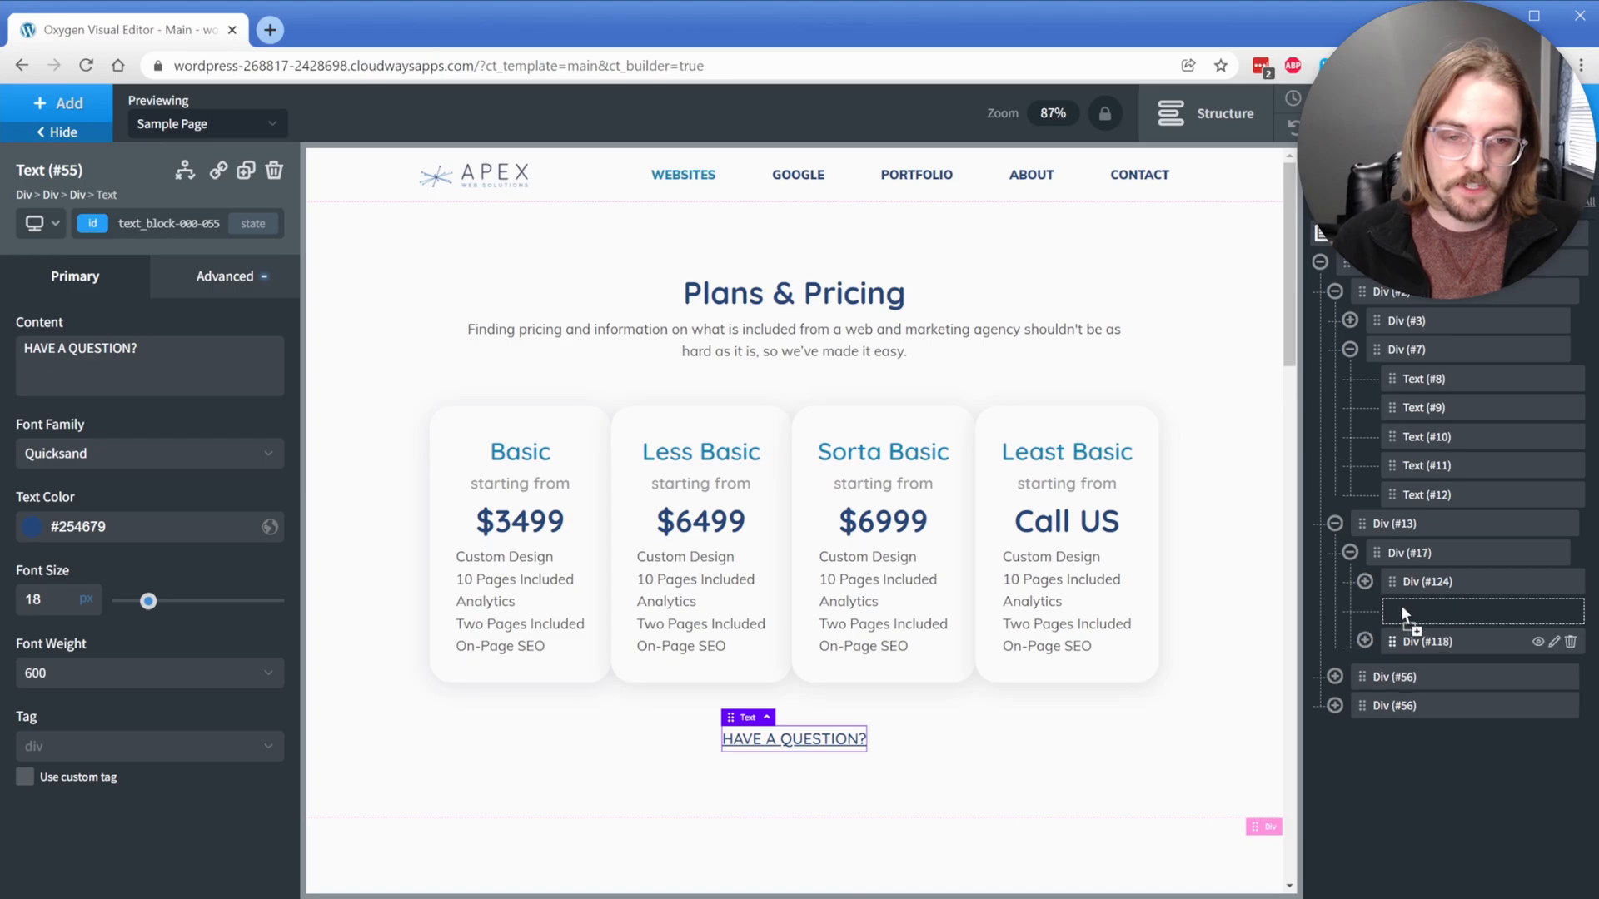
left_click_drag(1437, 639, 1437, 604)
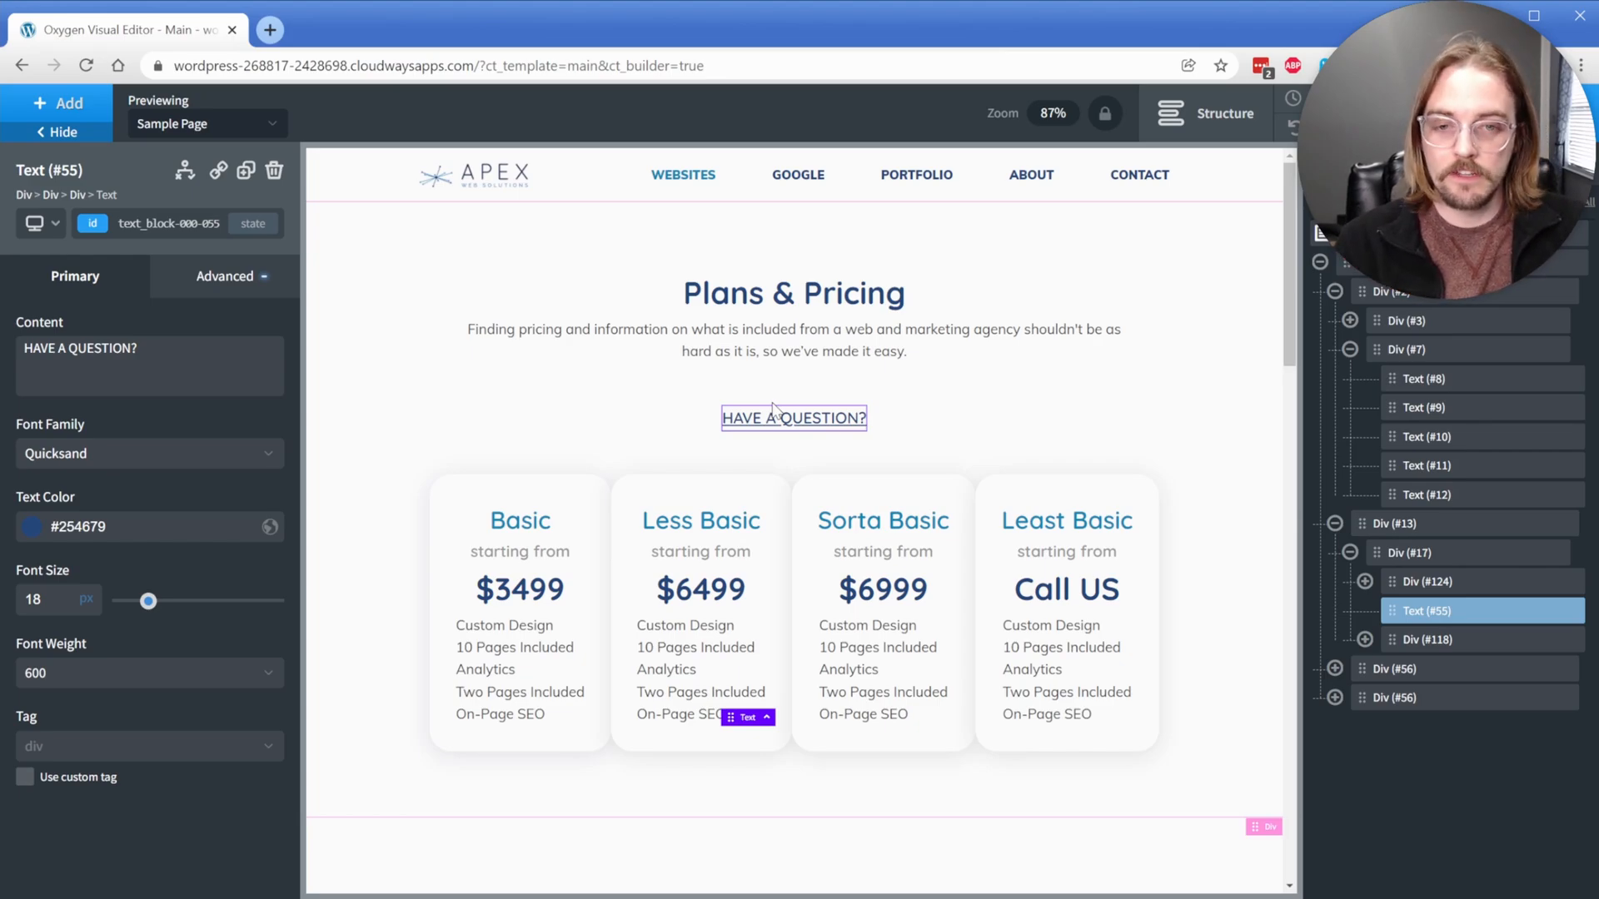
left_click(1407, 640)
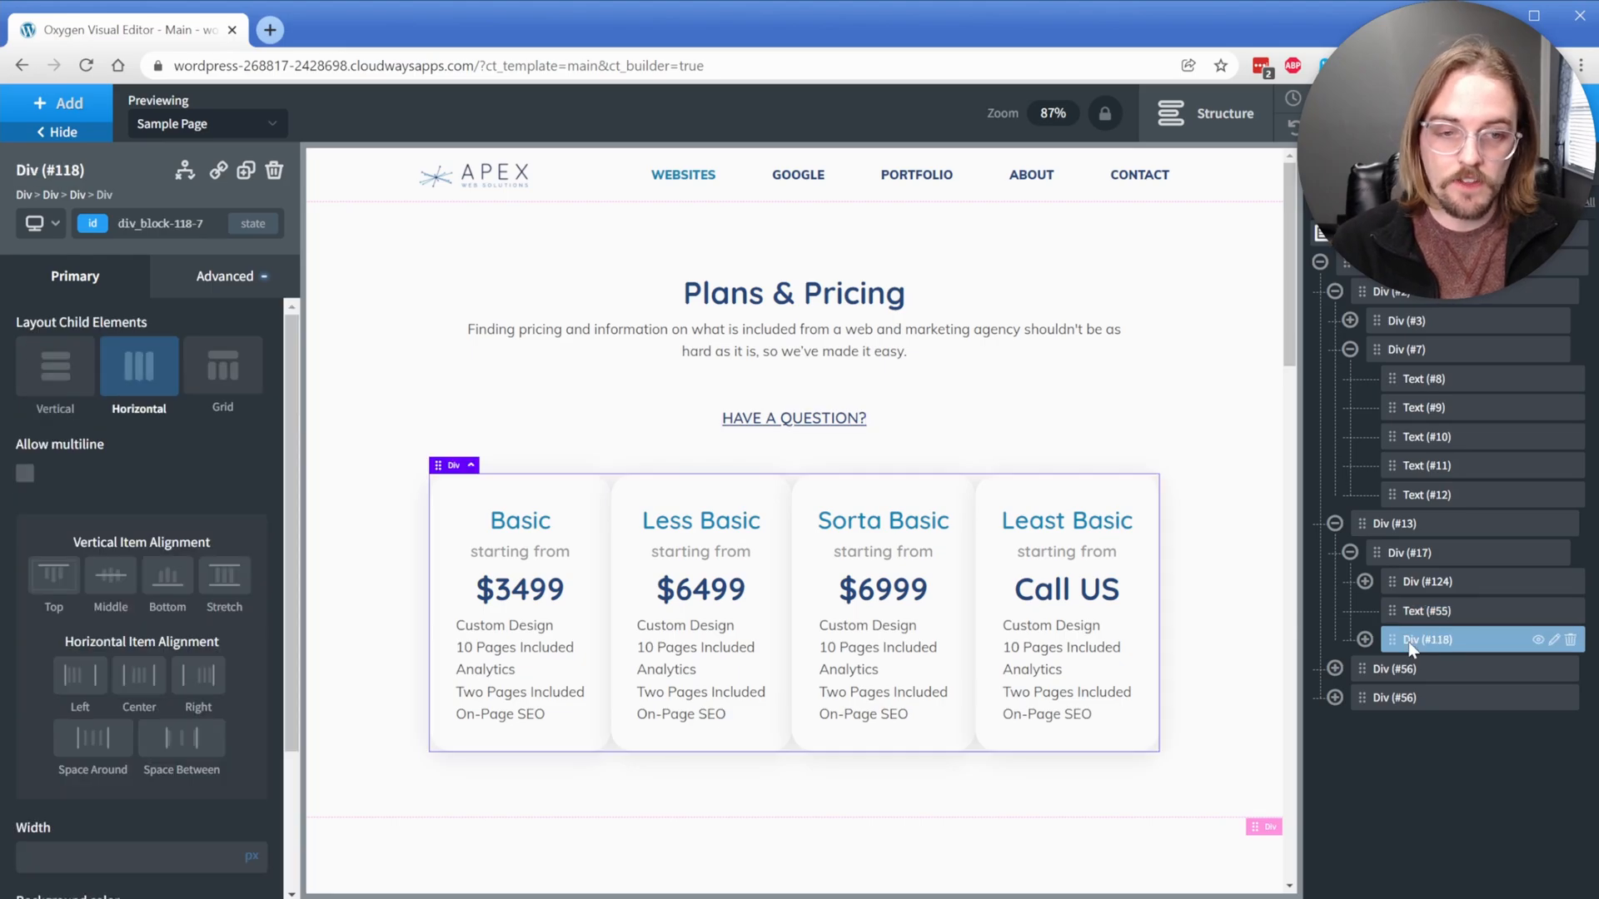
left_click(255, 858)
type("00")
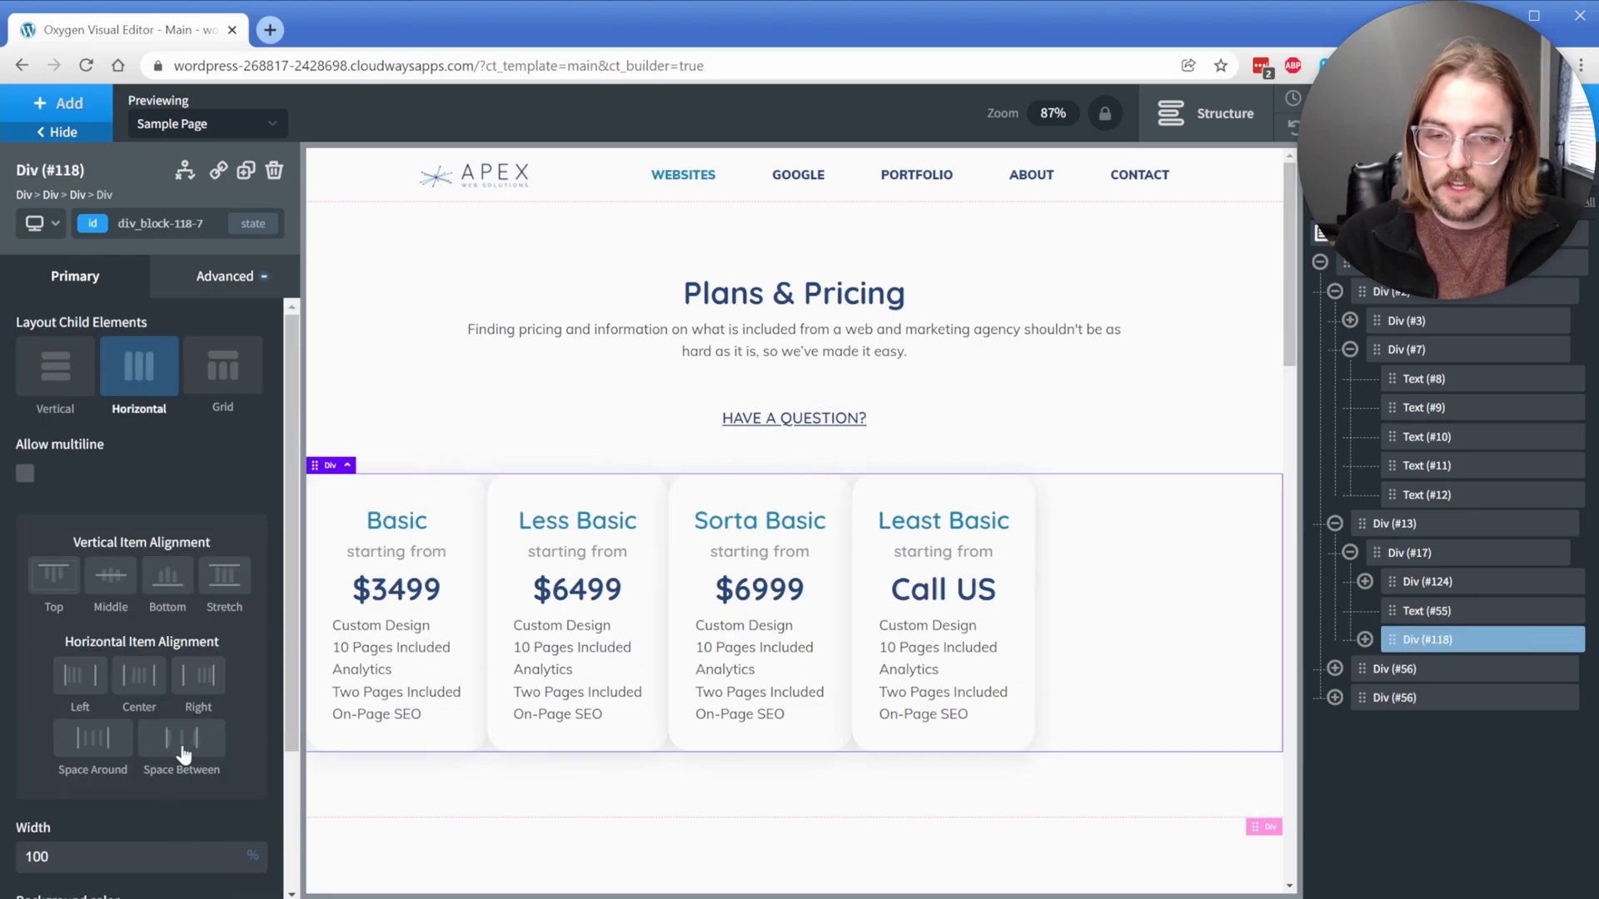
Step: Try Space Between and Space Around on the cards row, then turn it off and clear the width
left_click(182, 747)
left_click(92, 744)
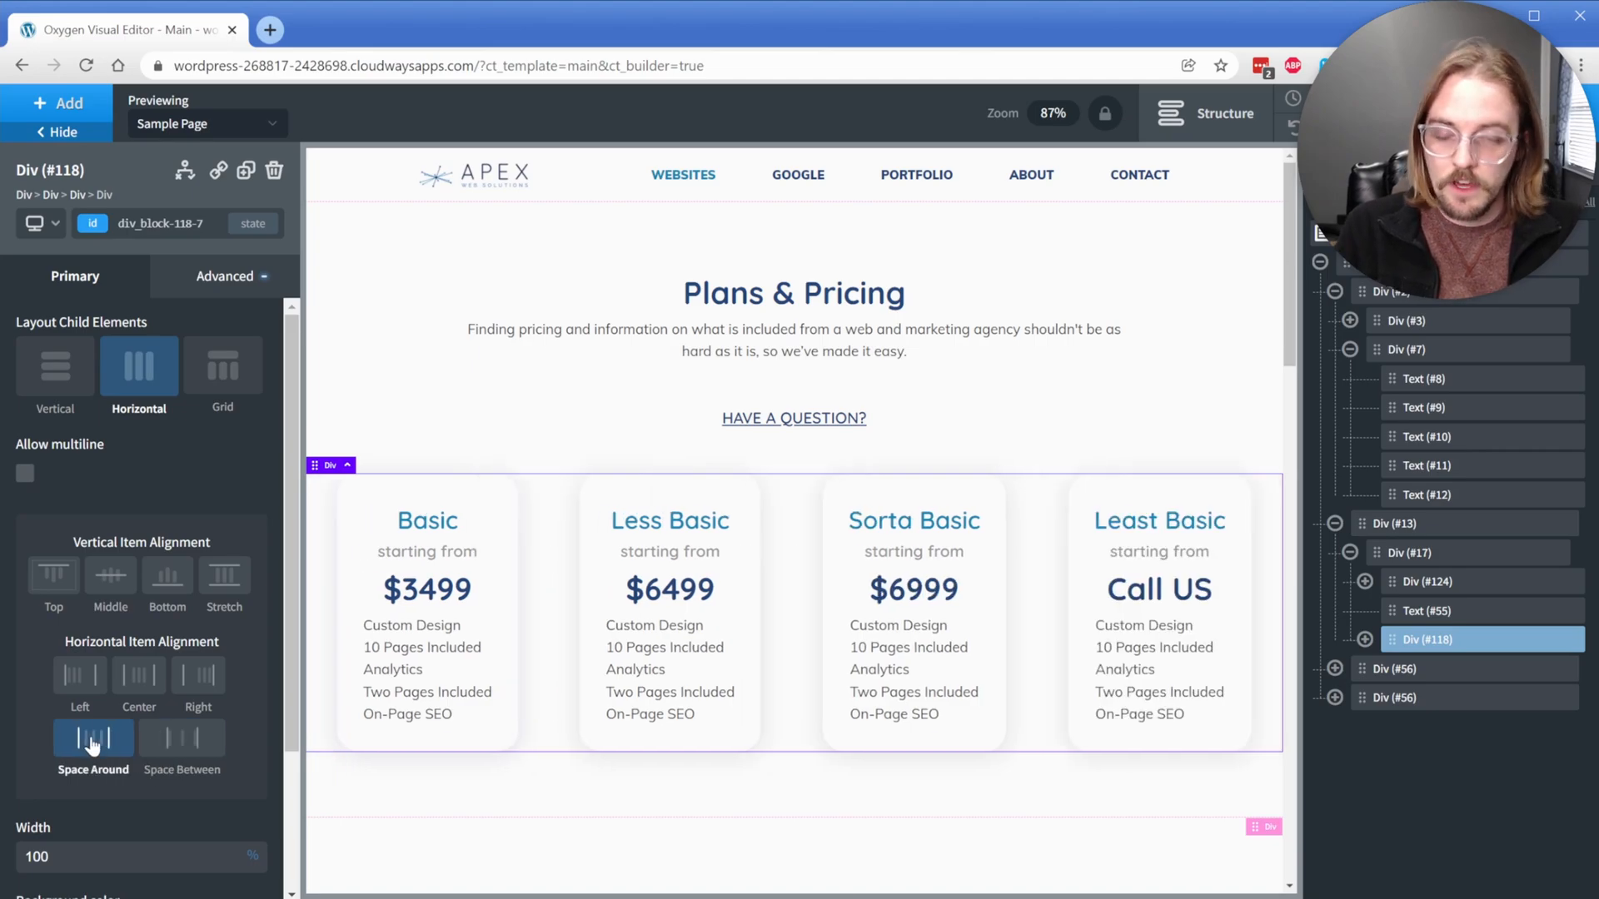
left_click(91, 745)
double_click(37, 857)
key("BackSpace")
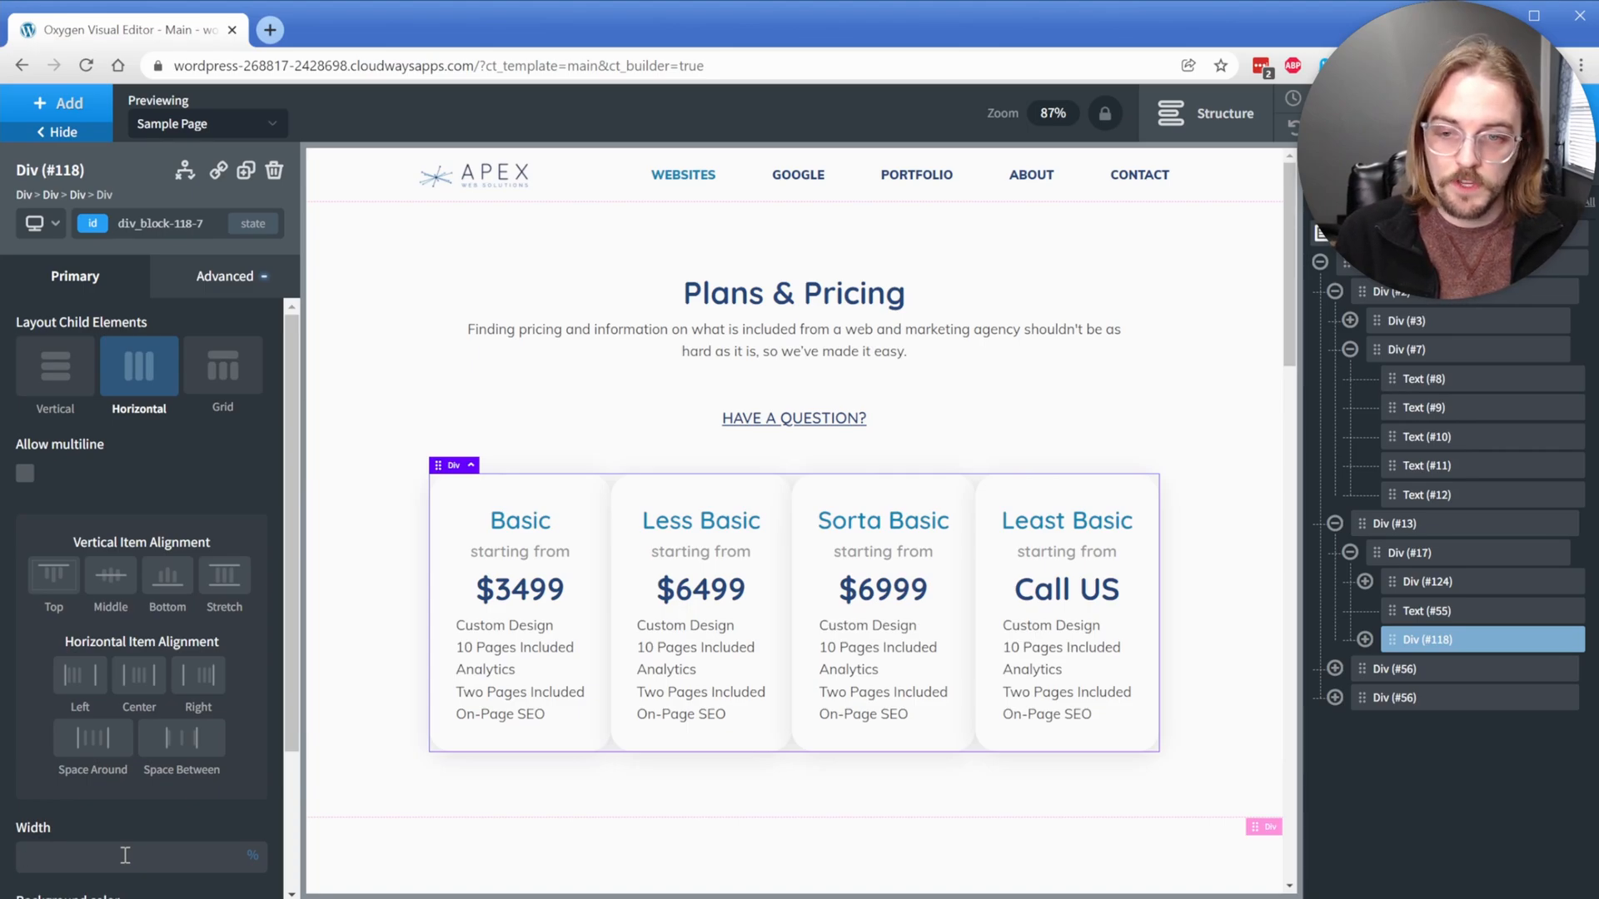
Step: Add gap: 25px; in Div #118's Custom CSS and return to the preview
left_click(225, 276)
left_click(150, 653)
type("gap: 25px;")
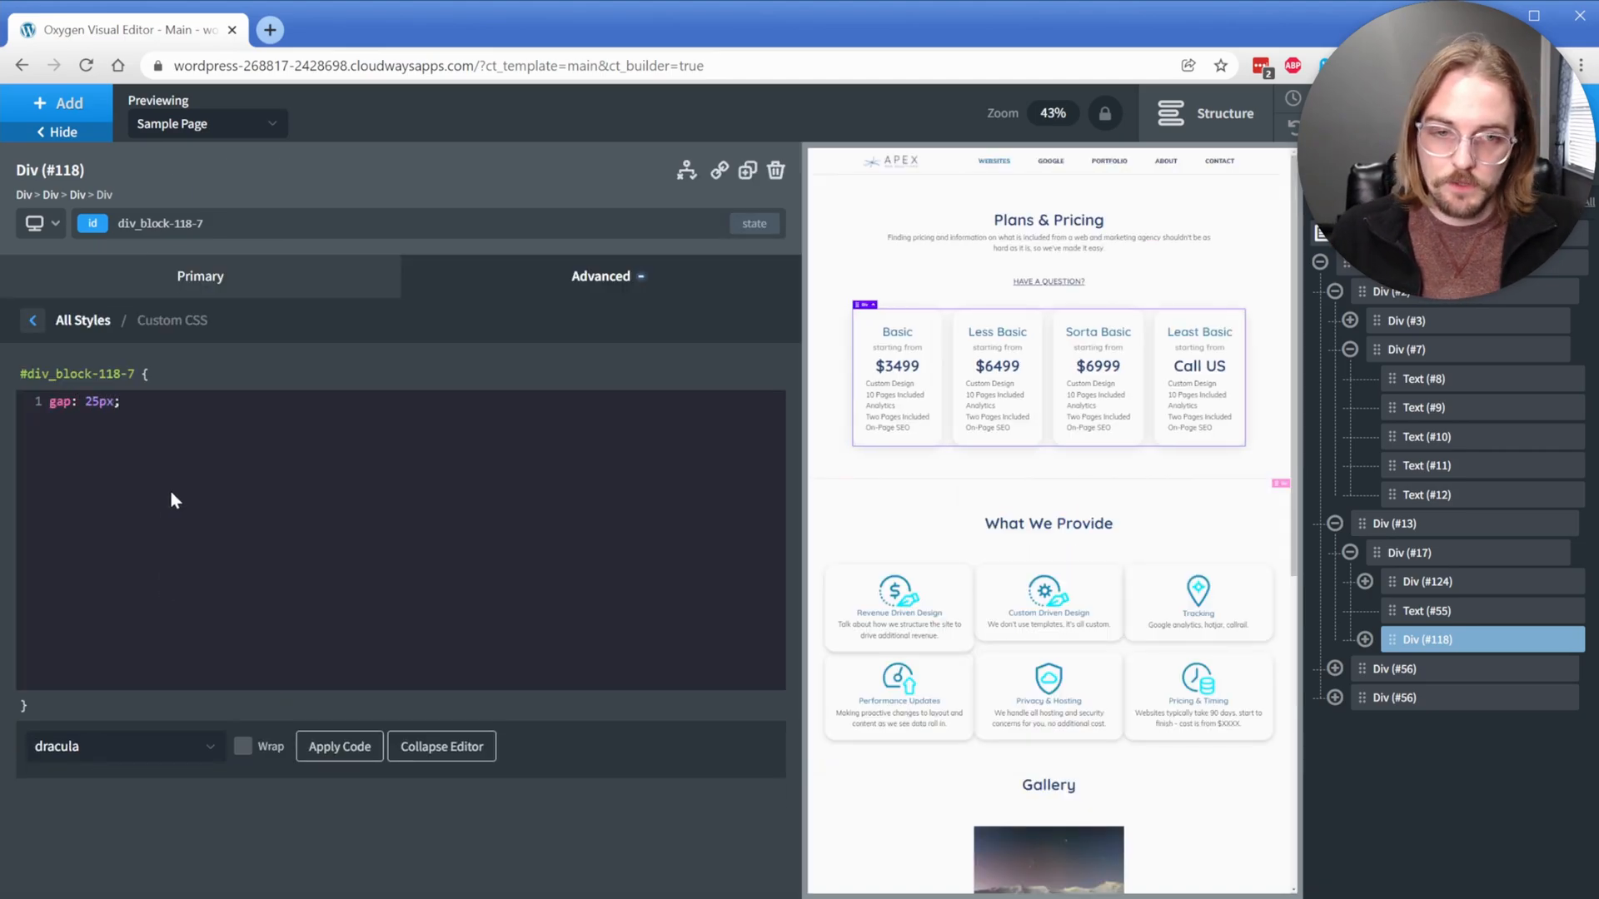
left_click(904, 296)
left_click(590, 525)
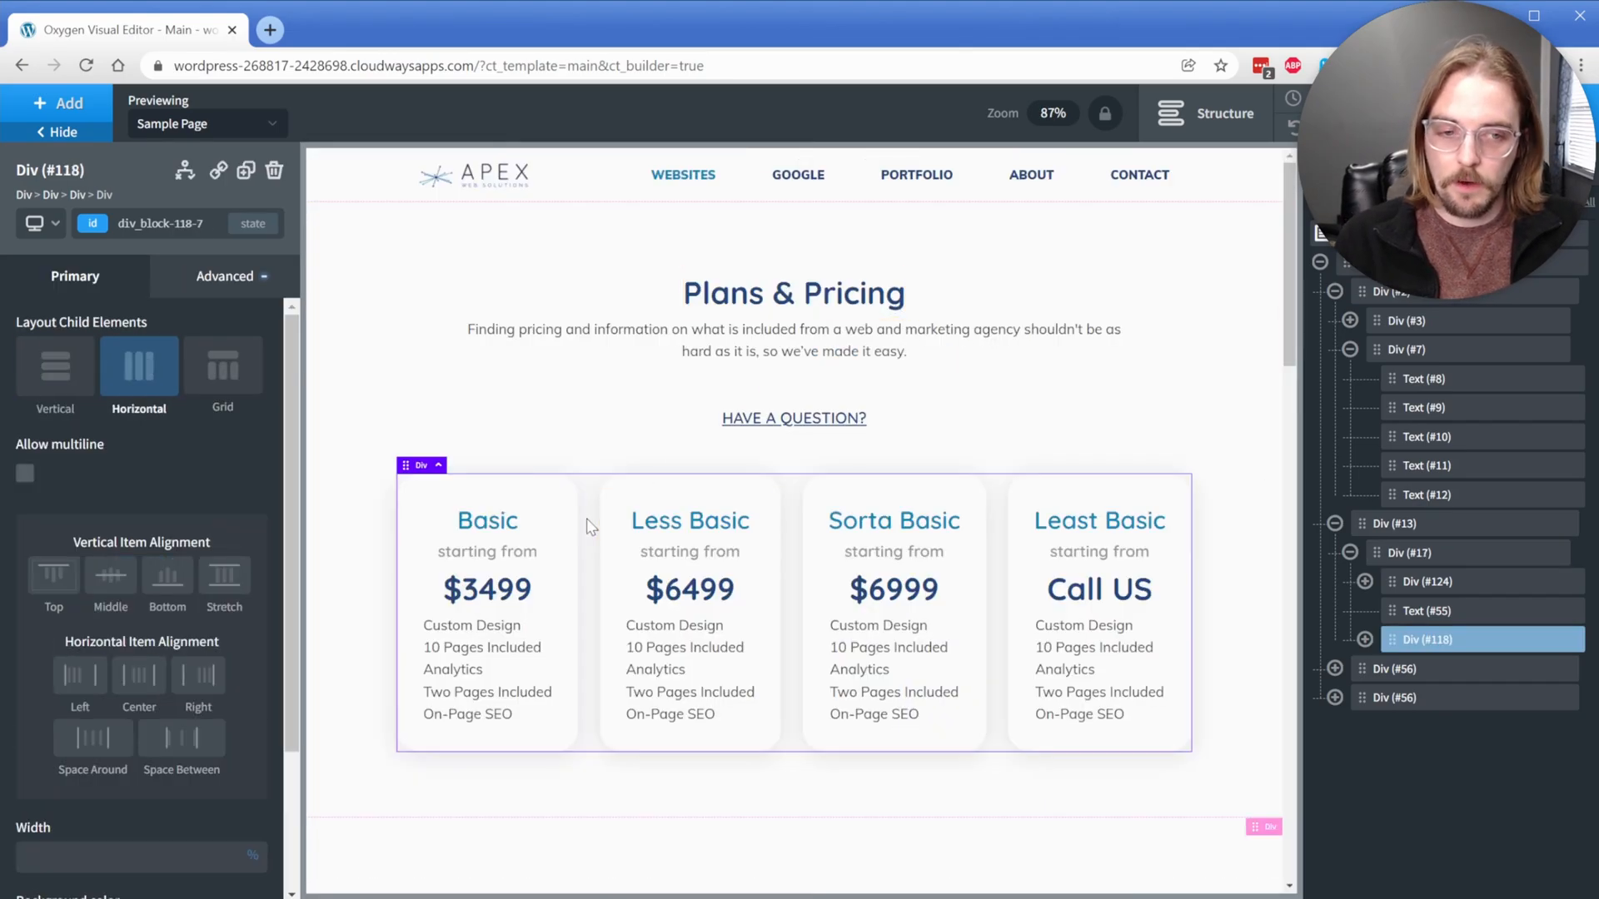
Step: Move the Less Basic card (Div #29) to the front of the pricing cards row
left_click(1365, 638)
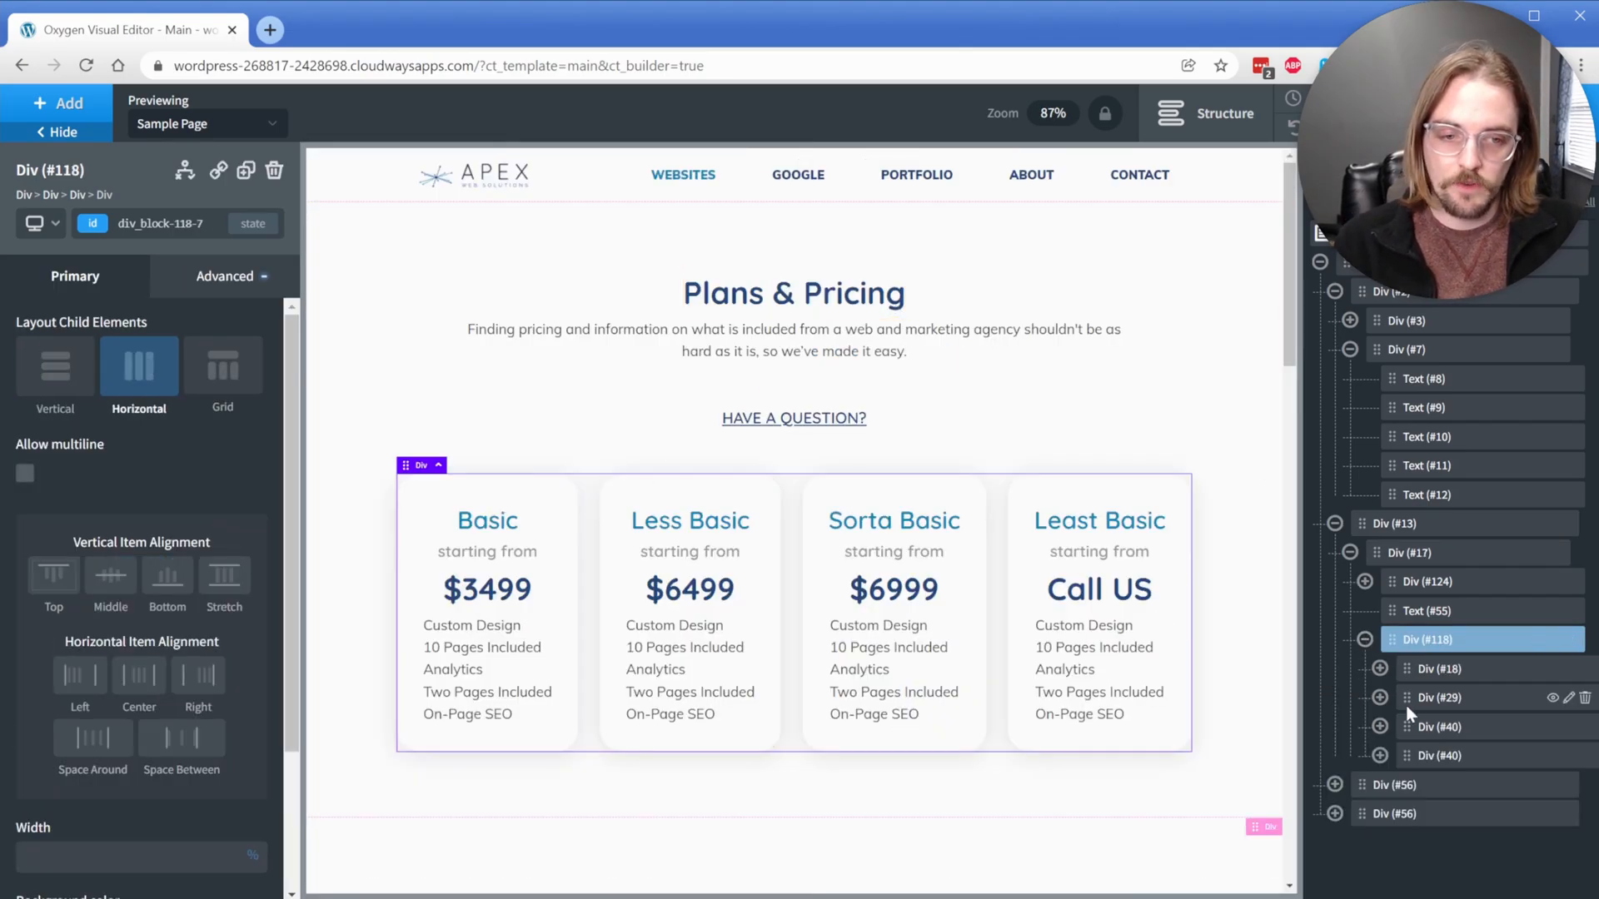
left_click(1436, 698)
left_click_drag(1406, 696, 1418, 667)
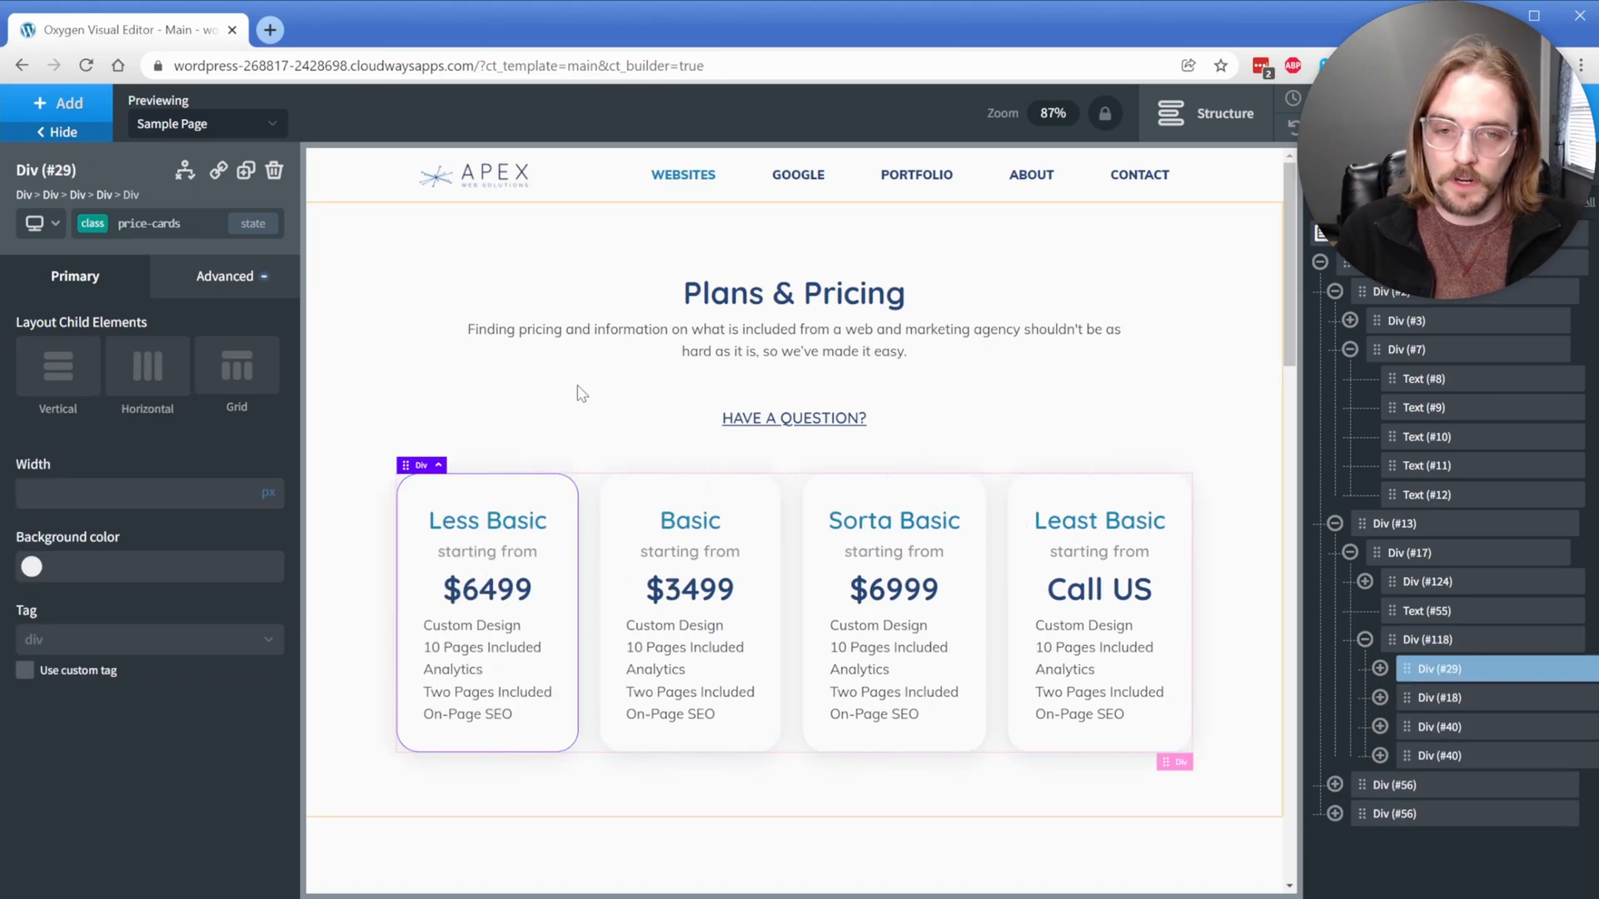
left_click(579, 429)
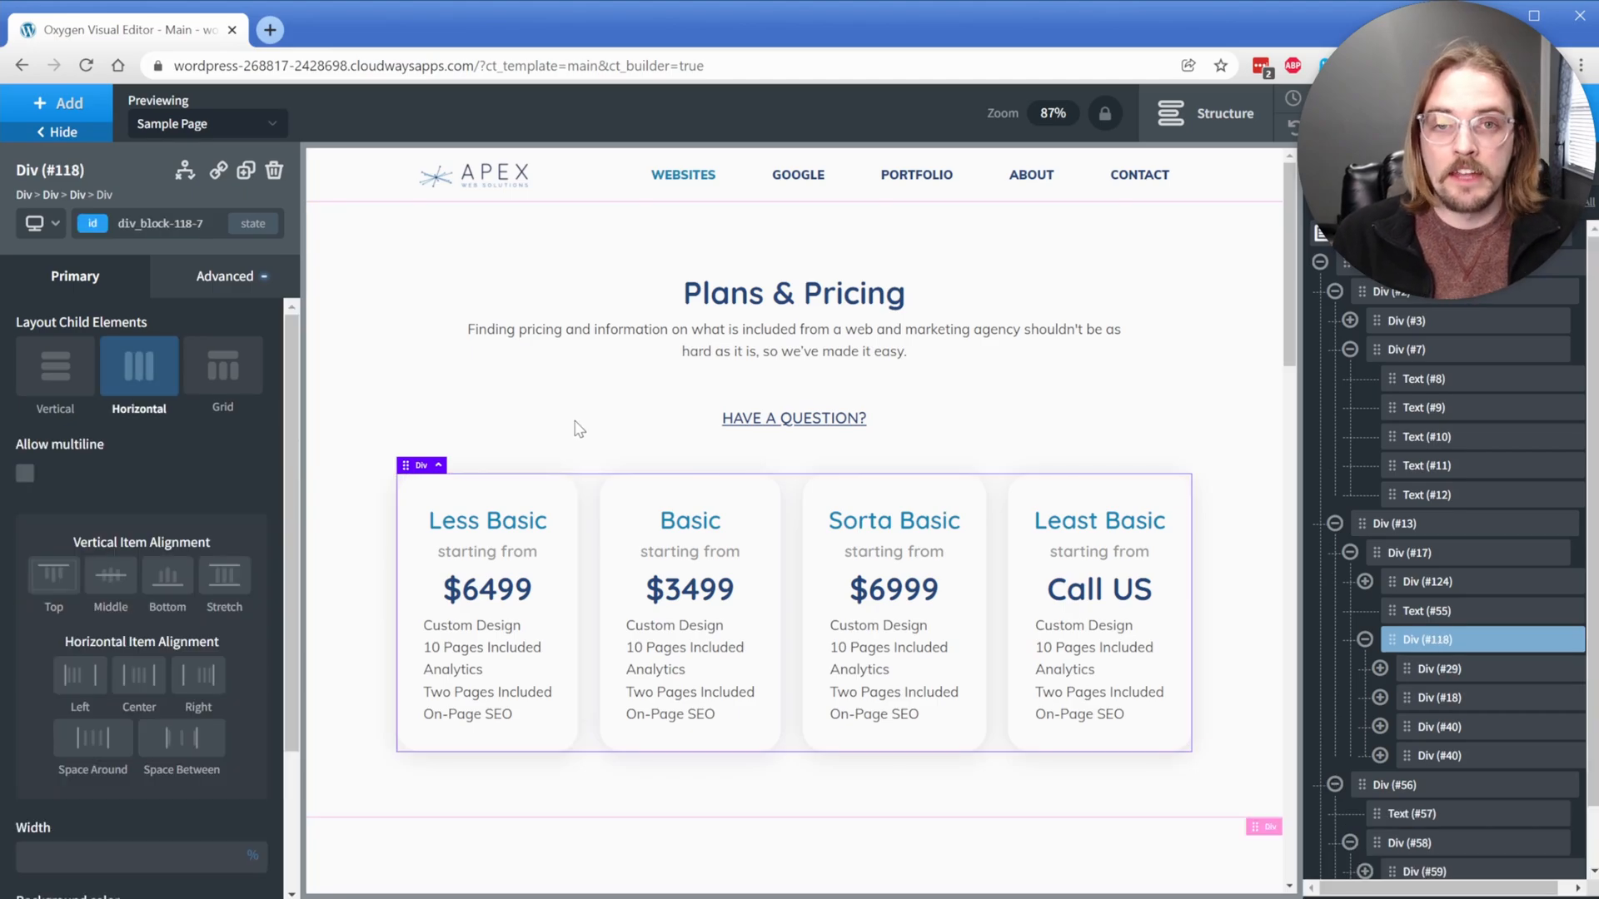
left_click(564, 562)
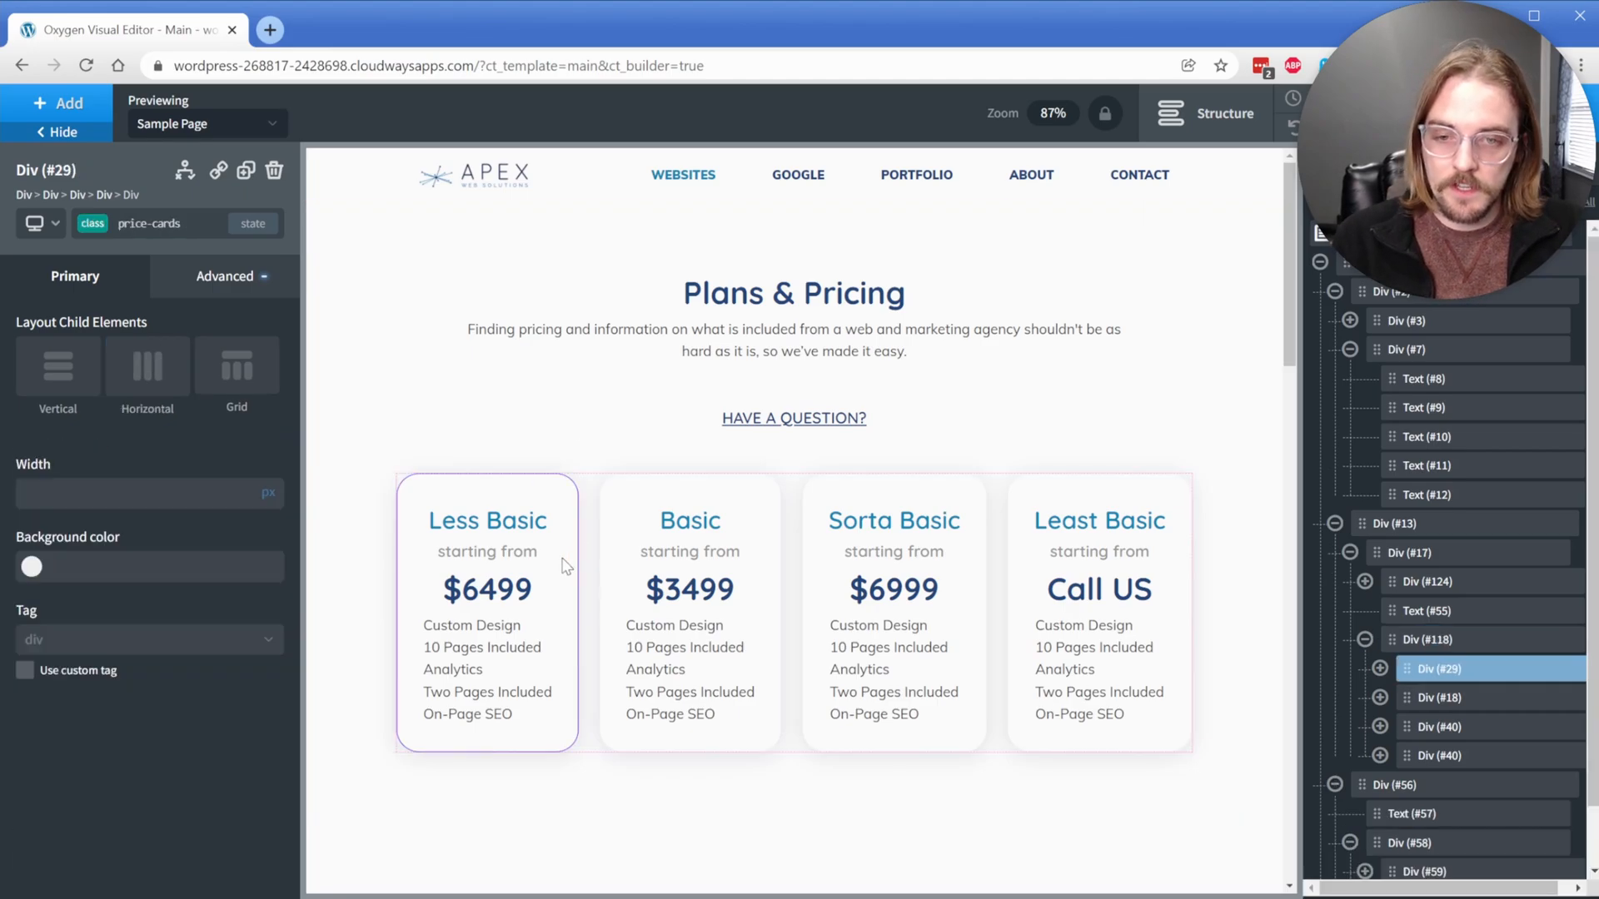
Step: Inspect the card's inner blocks, then add gap: 15px; in the price-cards class Custom CSS
left_click(1379, 668)
left_click(1437, 699)
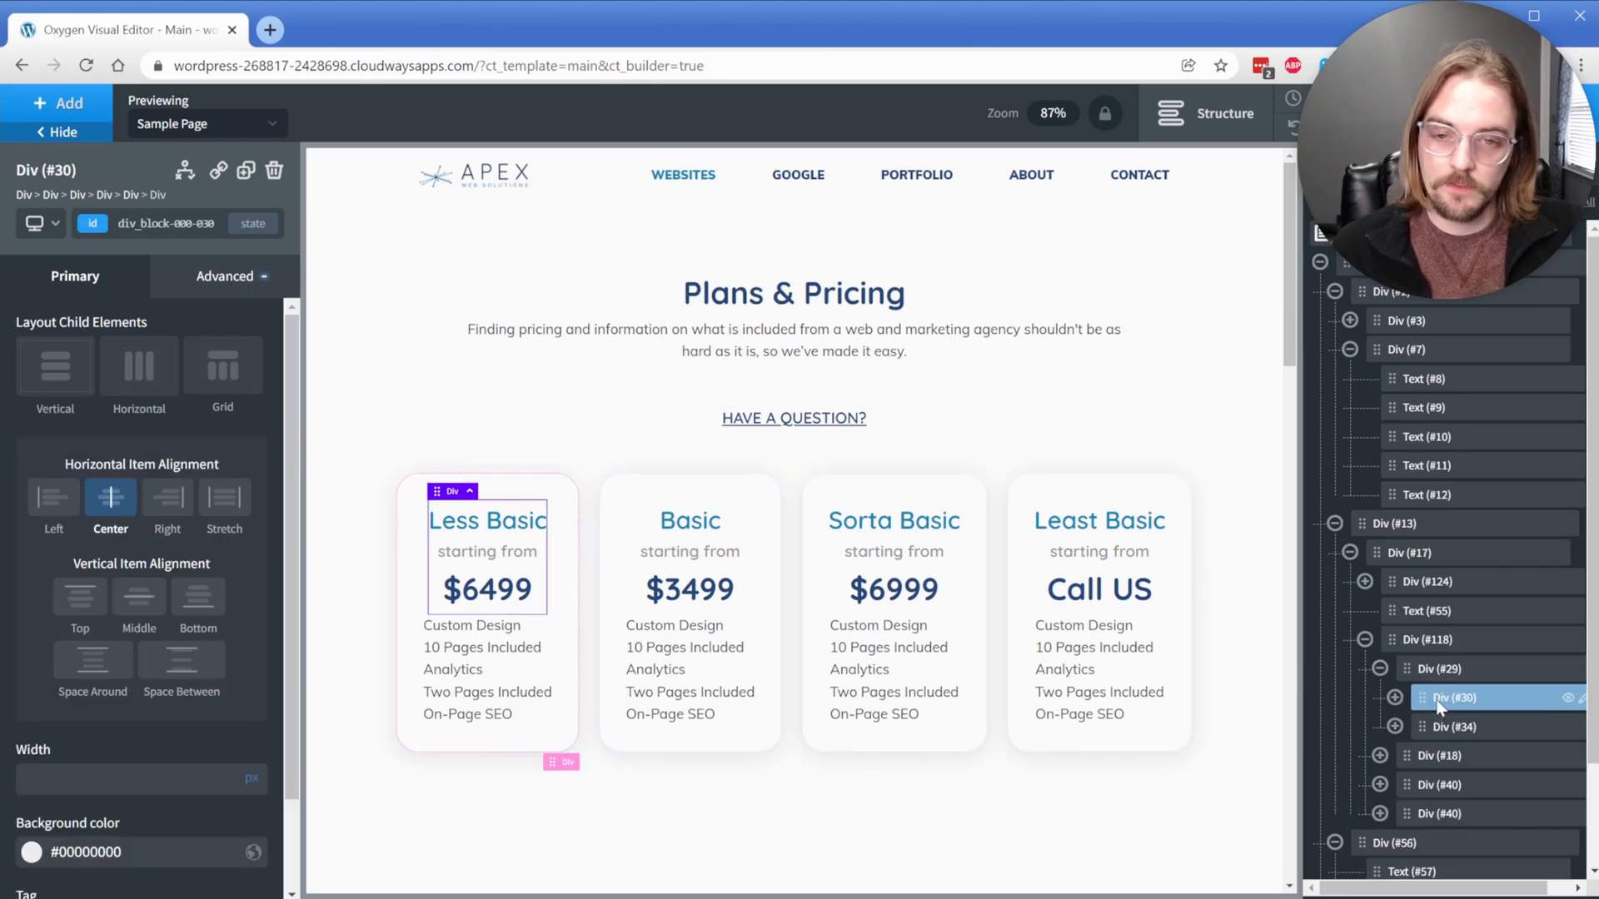
left_click(1442, 727)
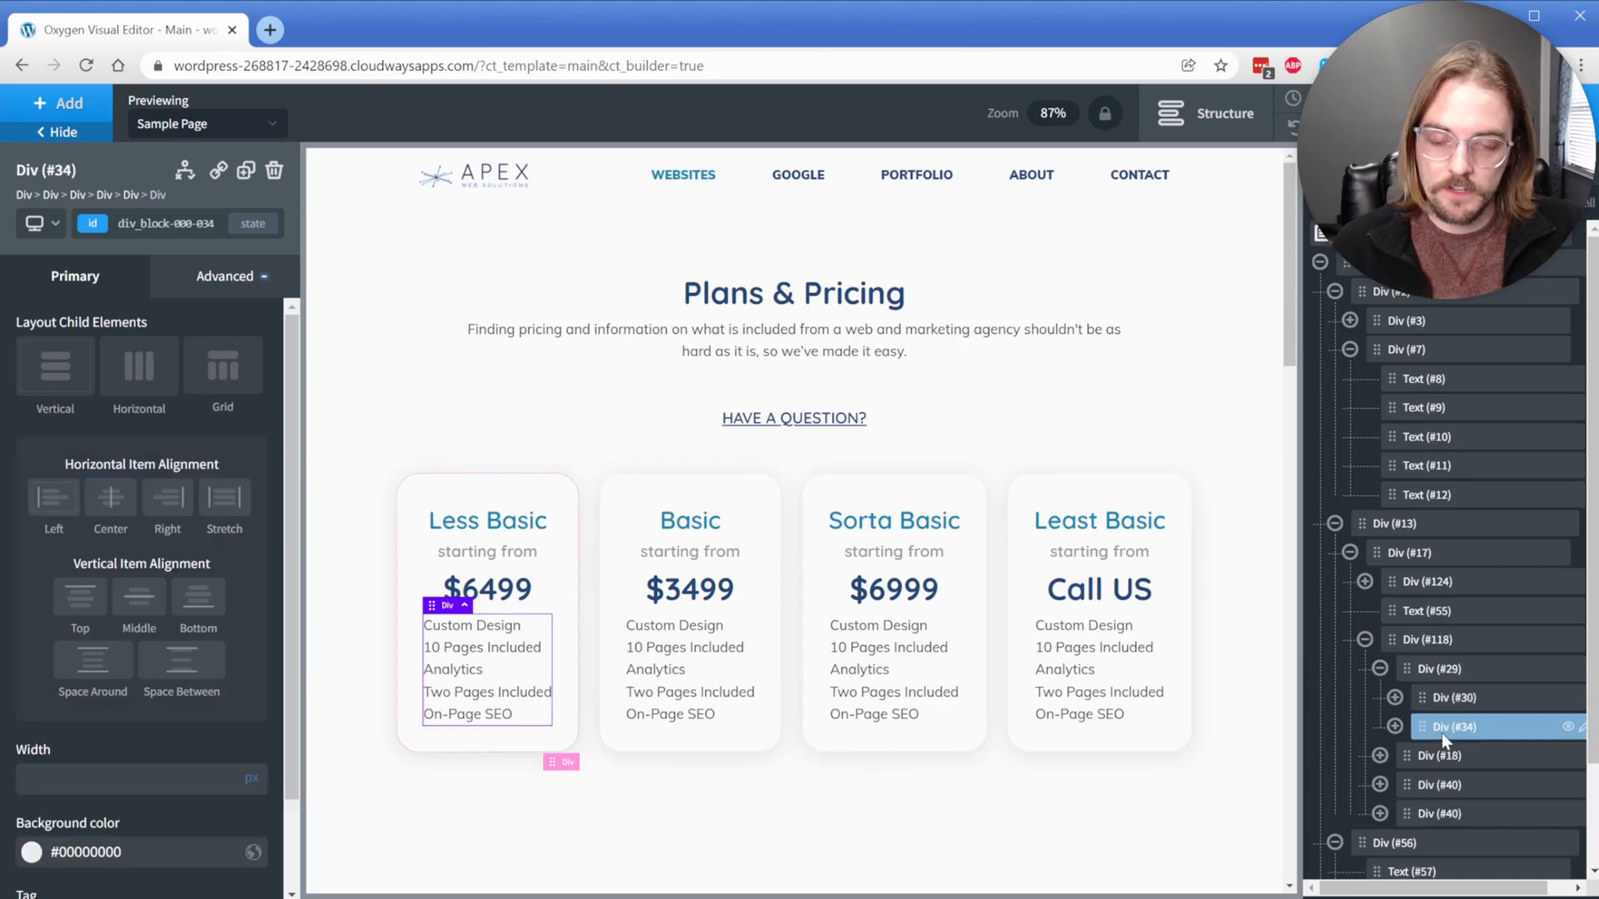
left_click(1438, 671)
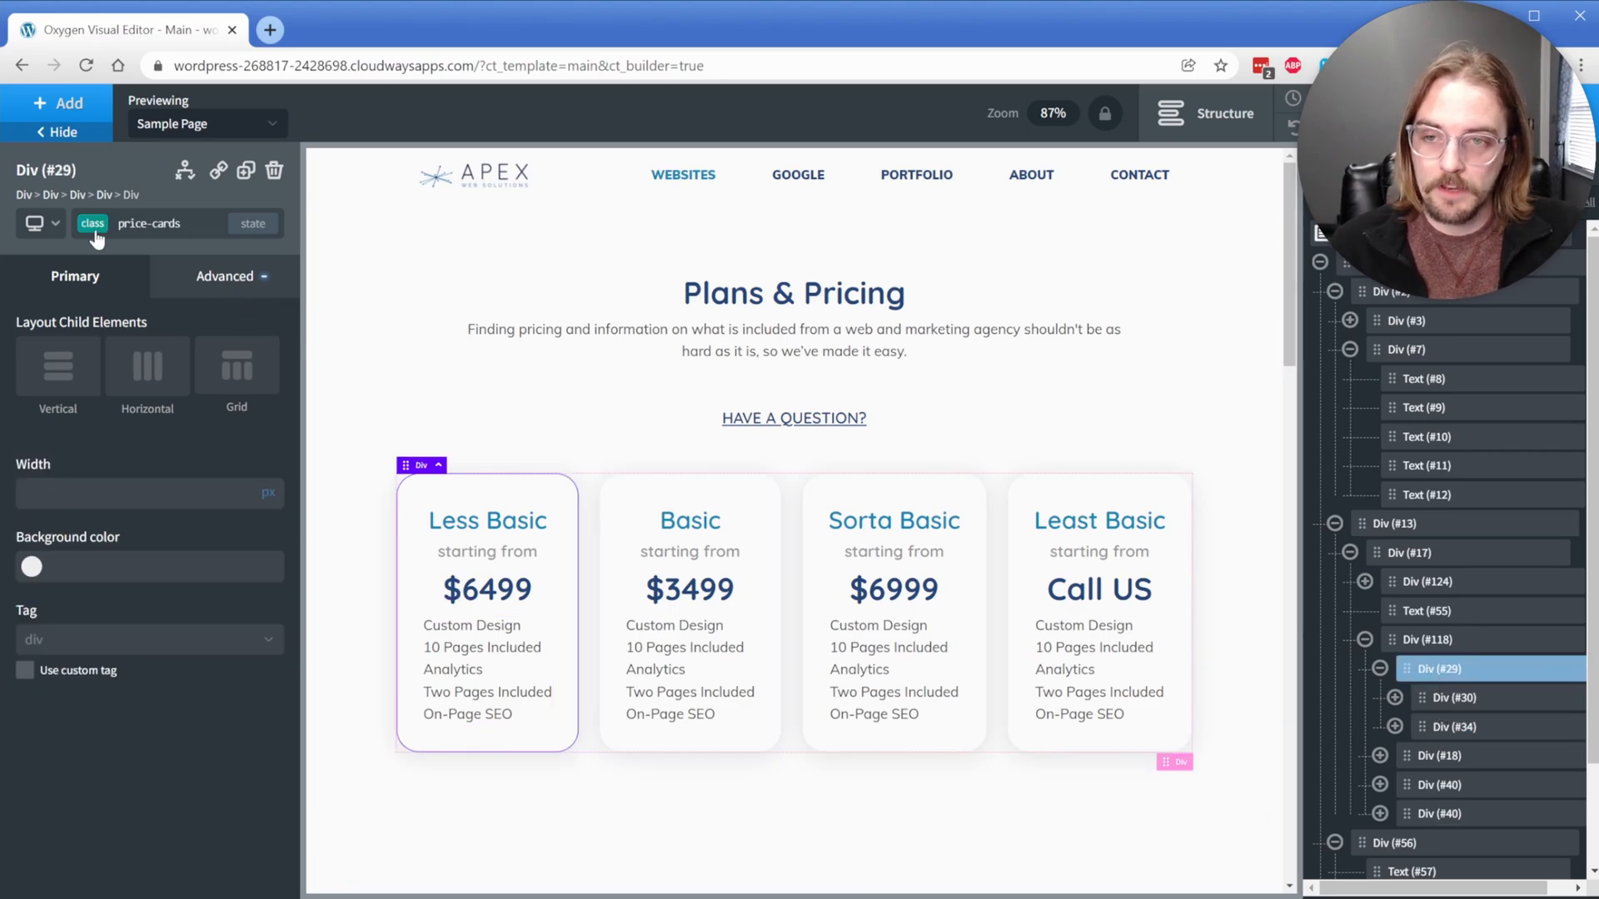
left_click(214, 276)
left_click(143, 659)
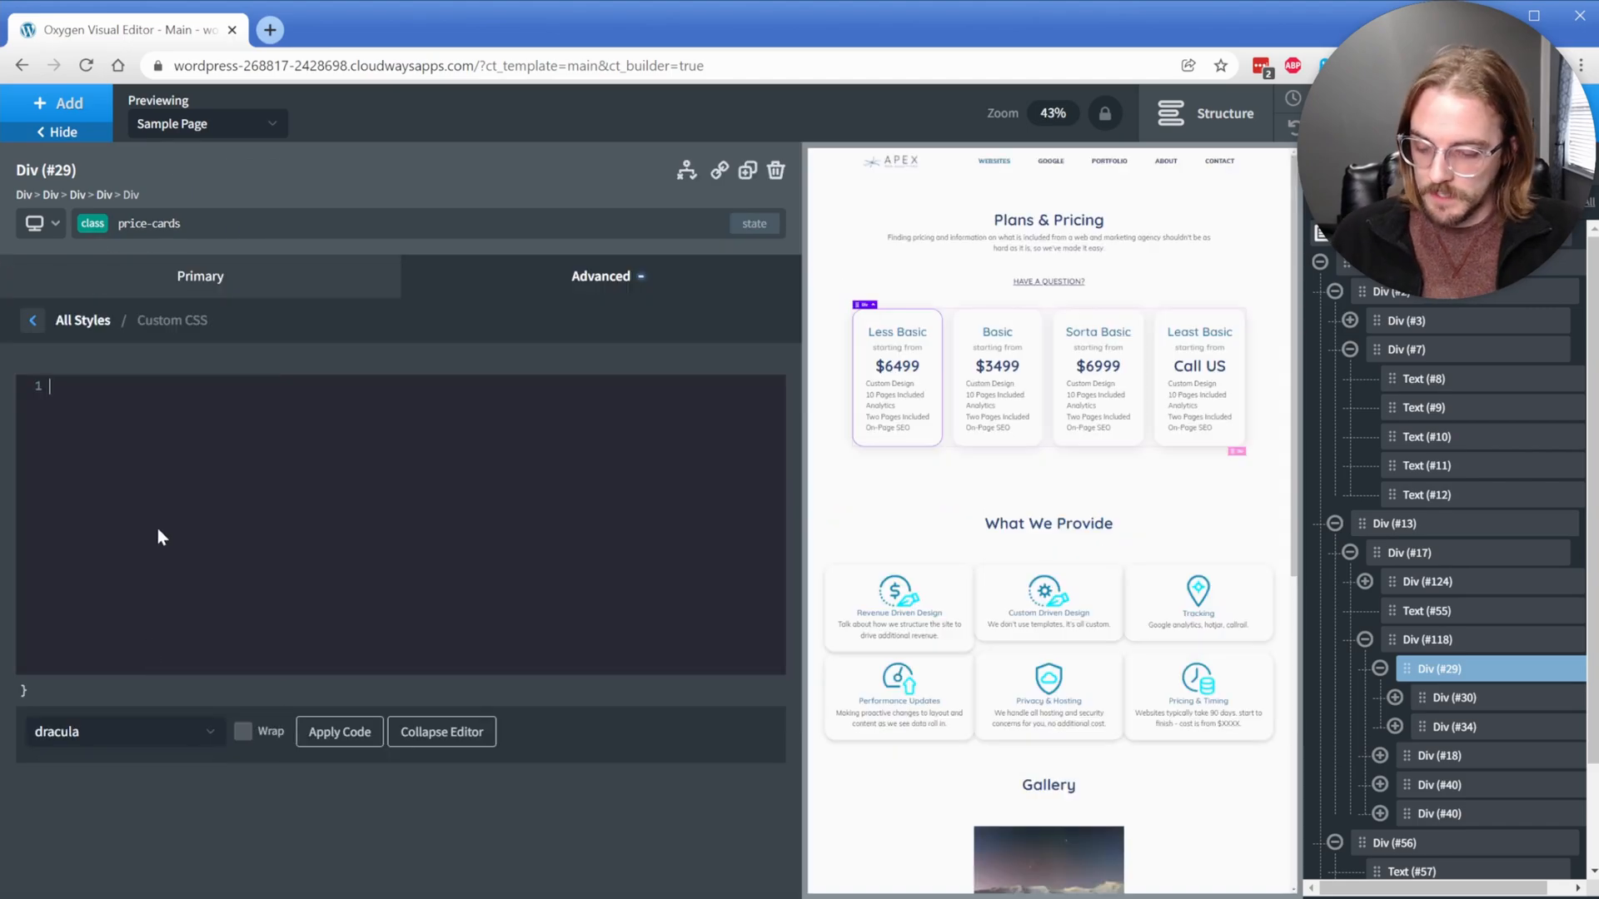
type("gap: ")
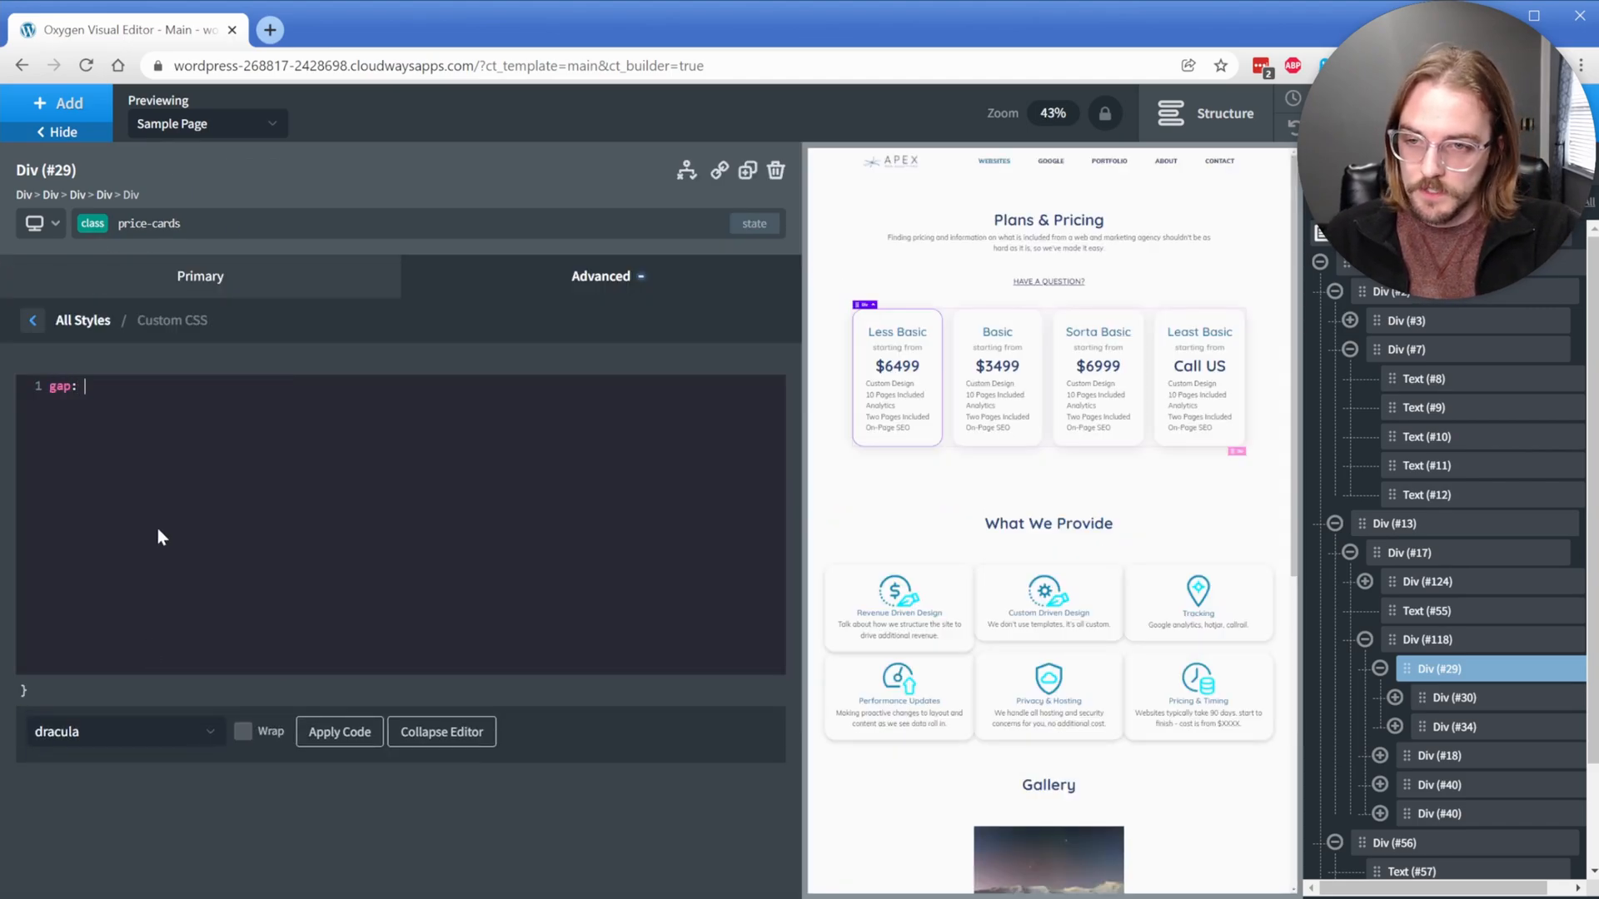
type("15px;")
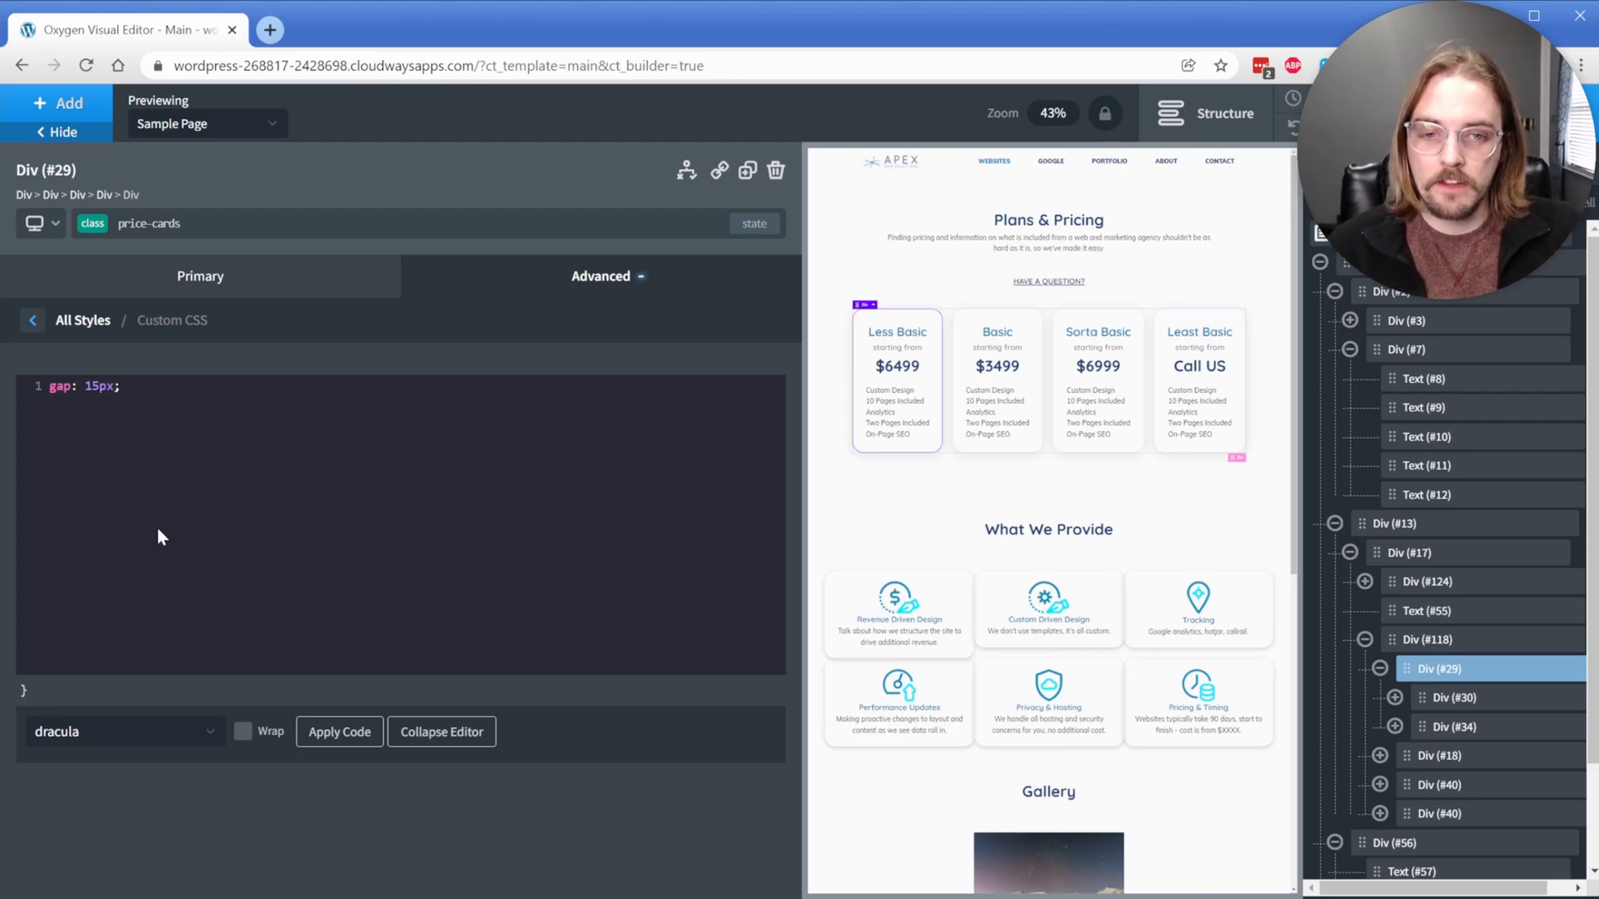
Step: Add gap: 8px; in the Less Basic feature list Div #34's Custom CSS and preview it
left_click(892, 429)
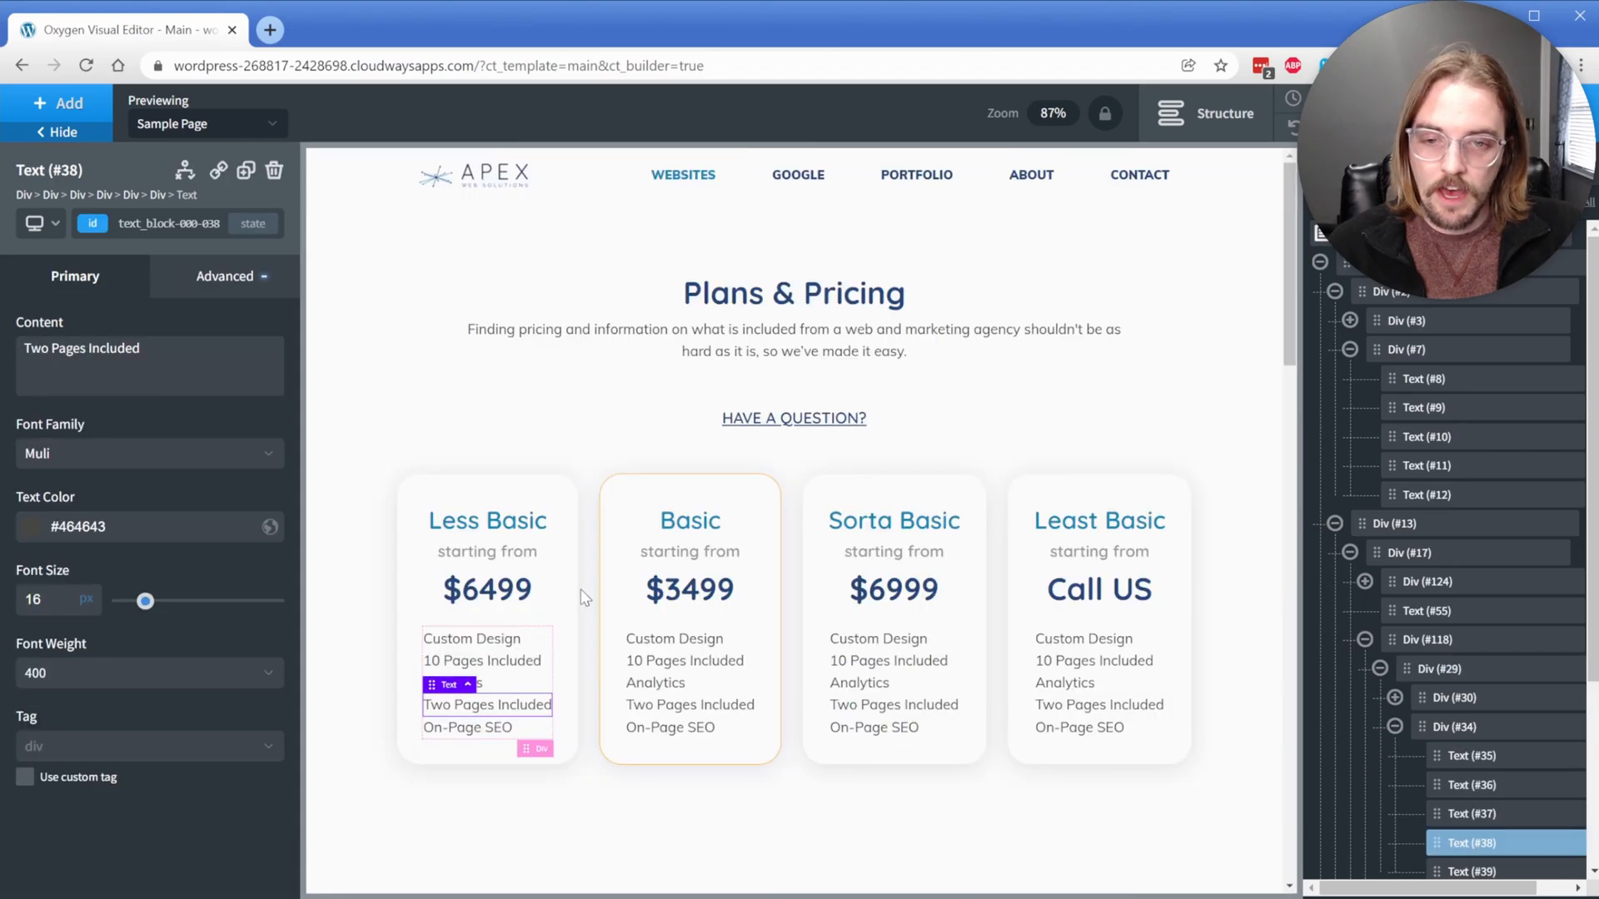
left_click(536, 637)
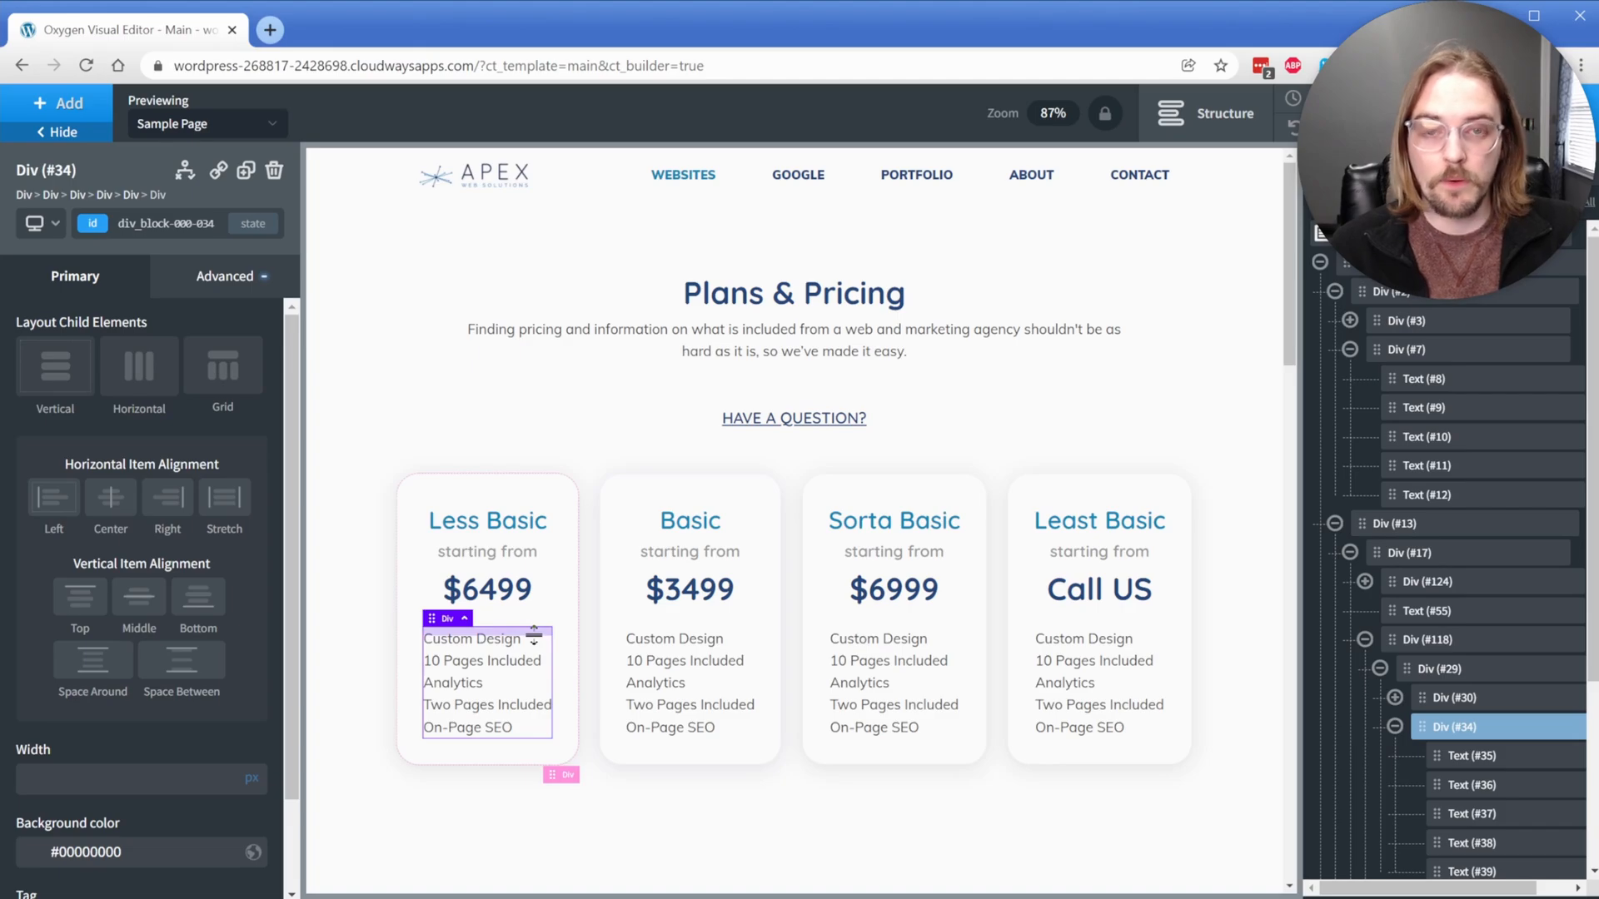
left_click(229, 277)
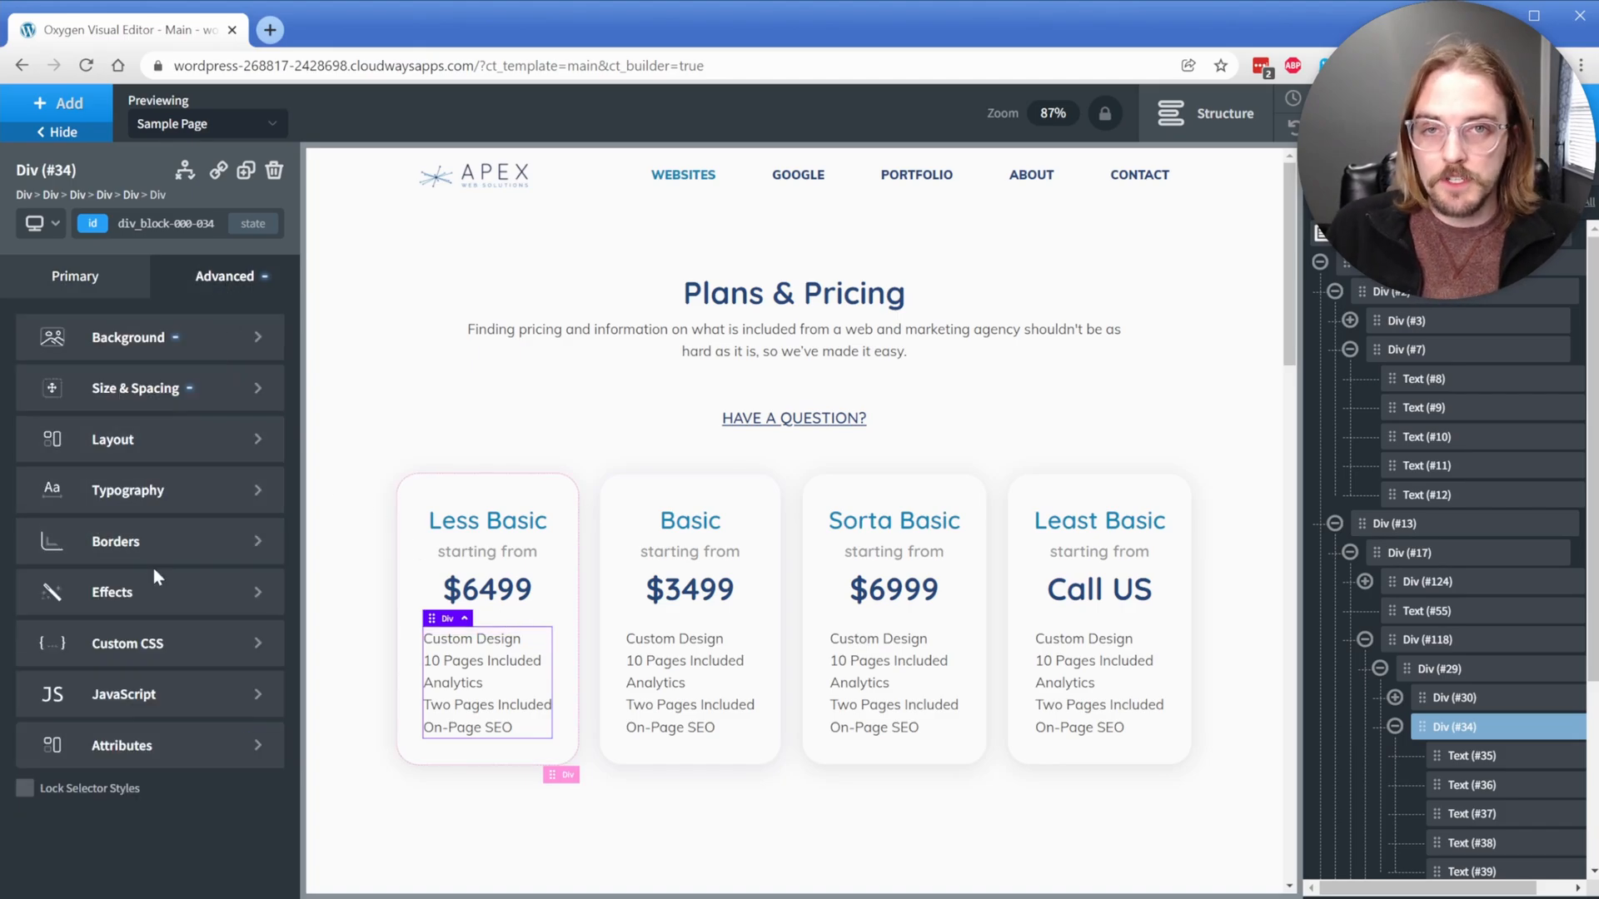
left_click(154, 642)
type("gap: 8px;")
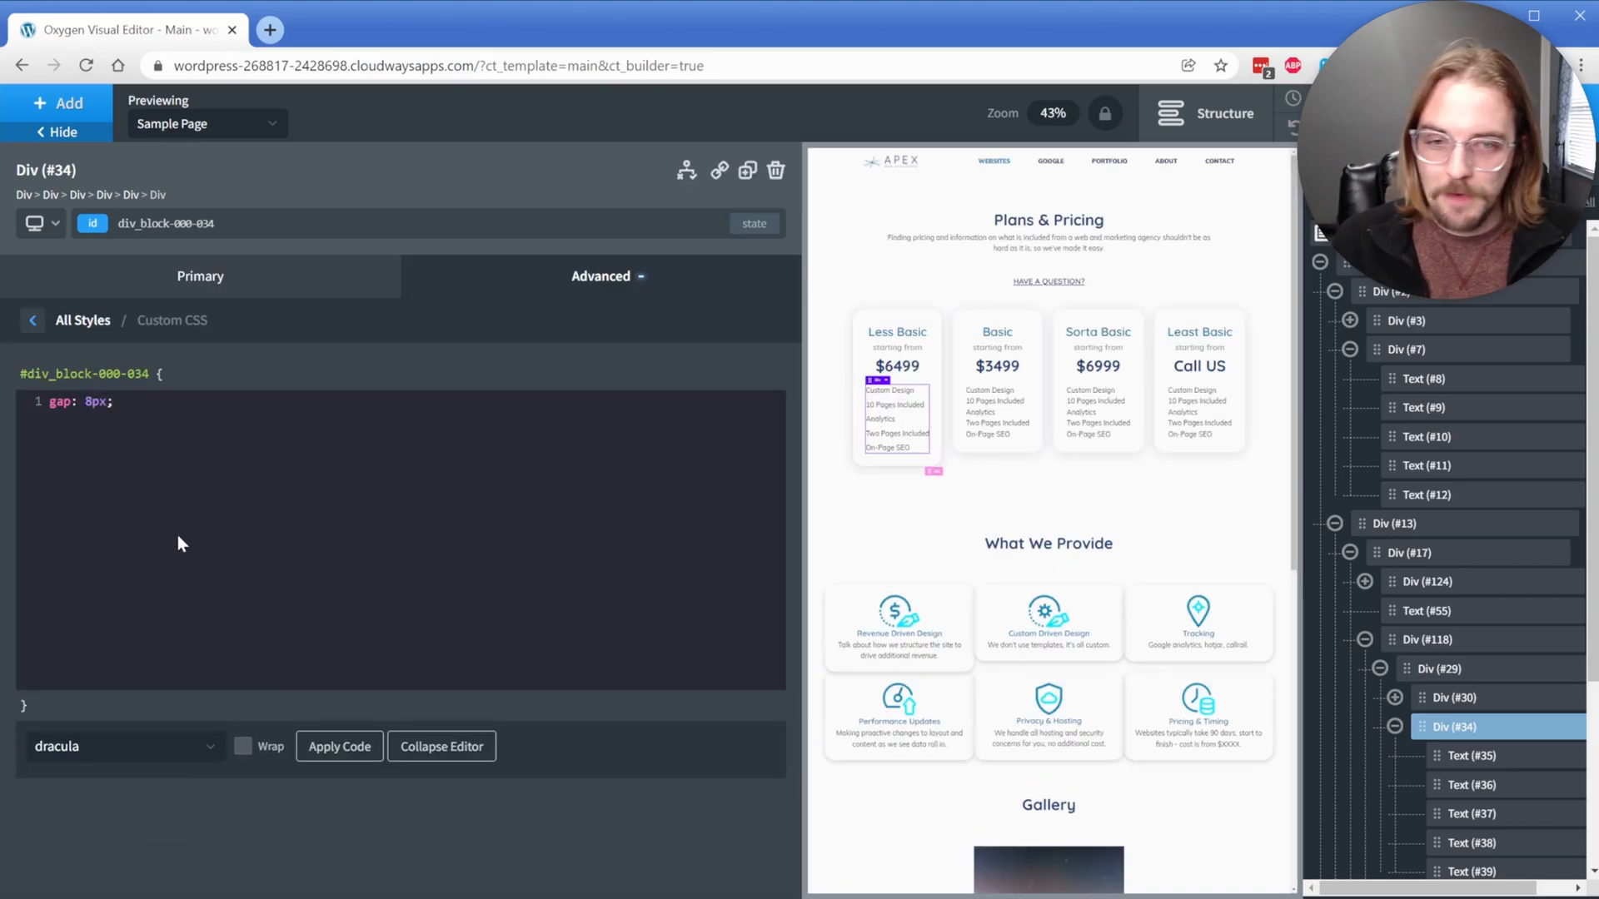
left_click(979, 418)
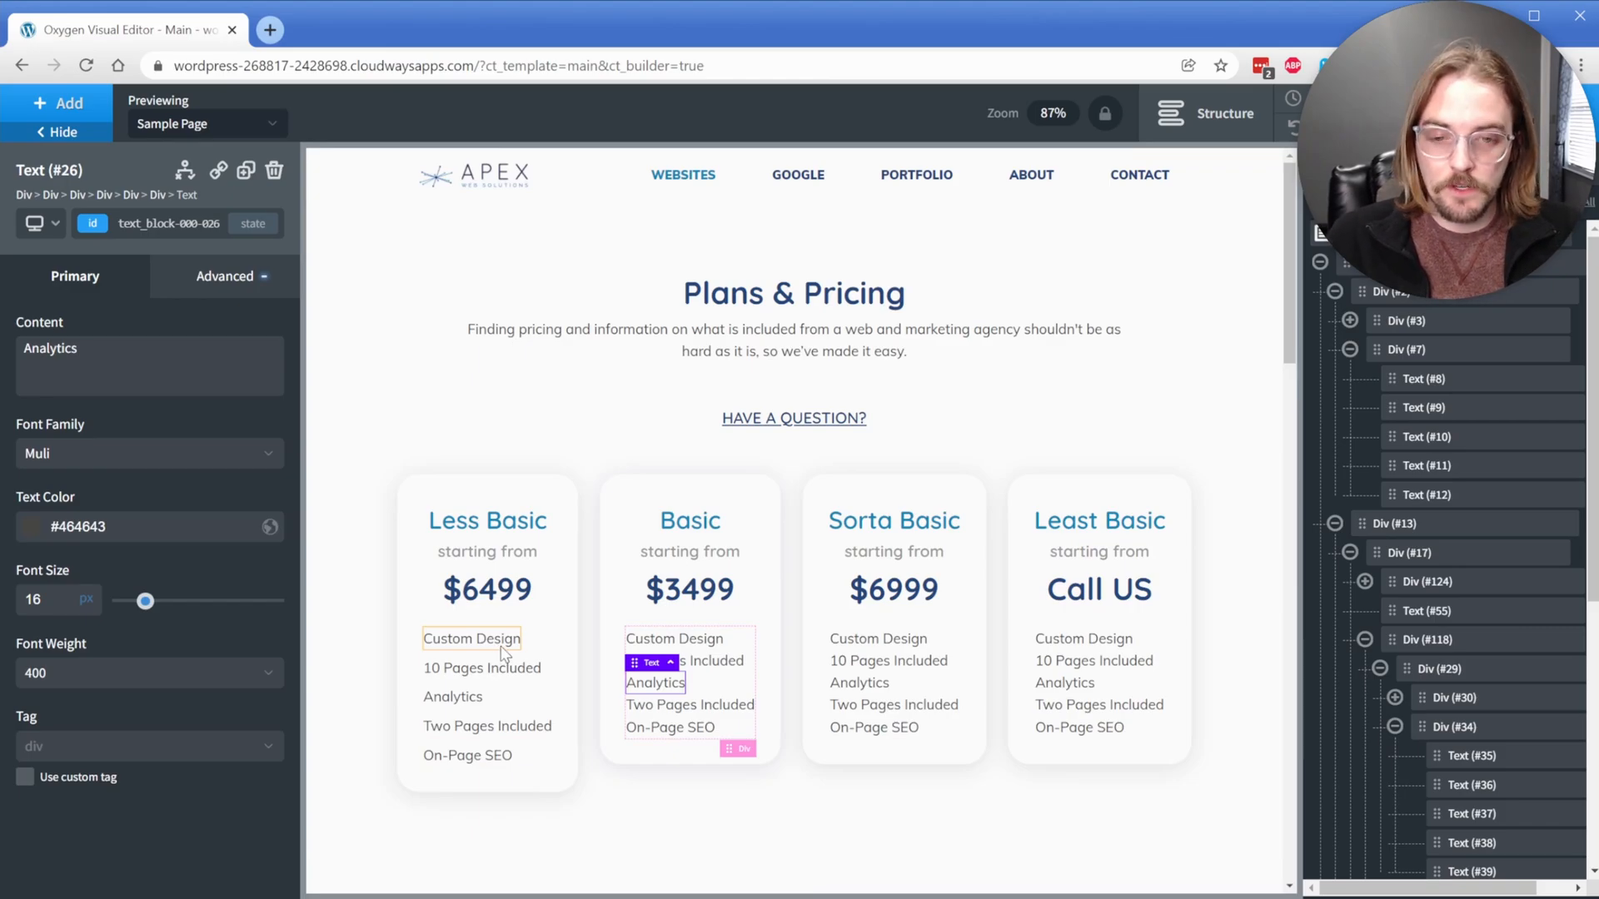
scroll(506, 649, "down", 5)
scroll(624, 563, "down", 5)
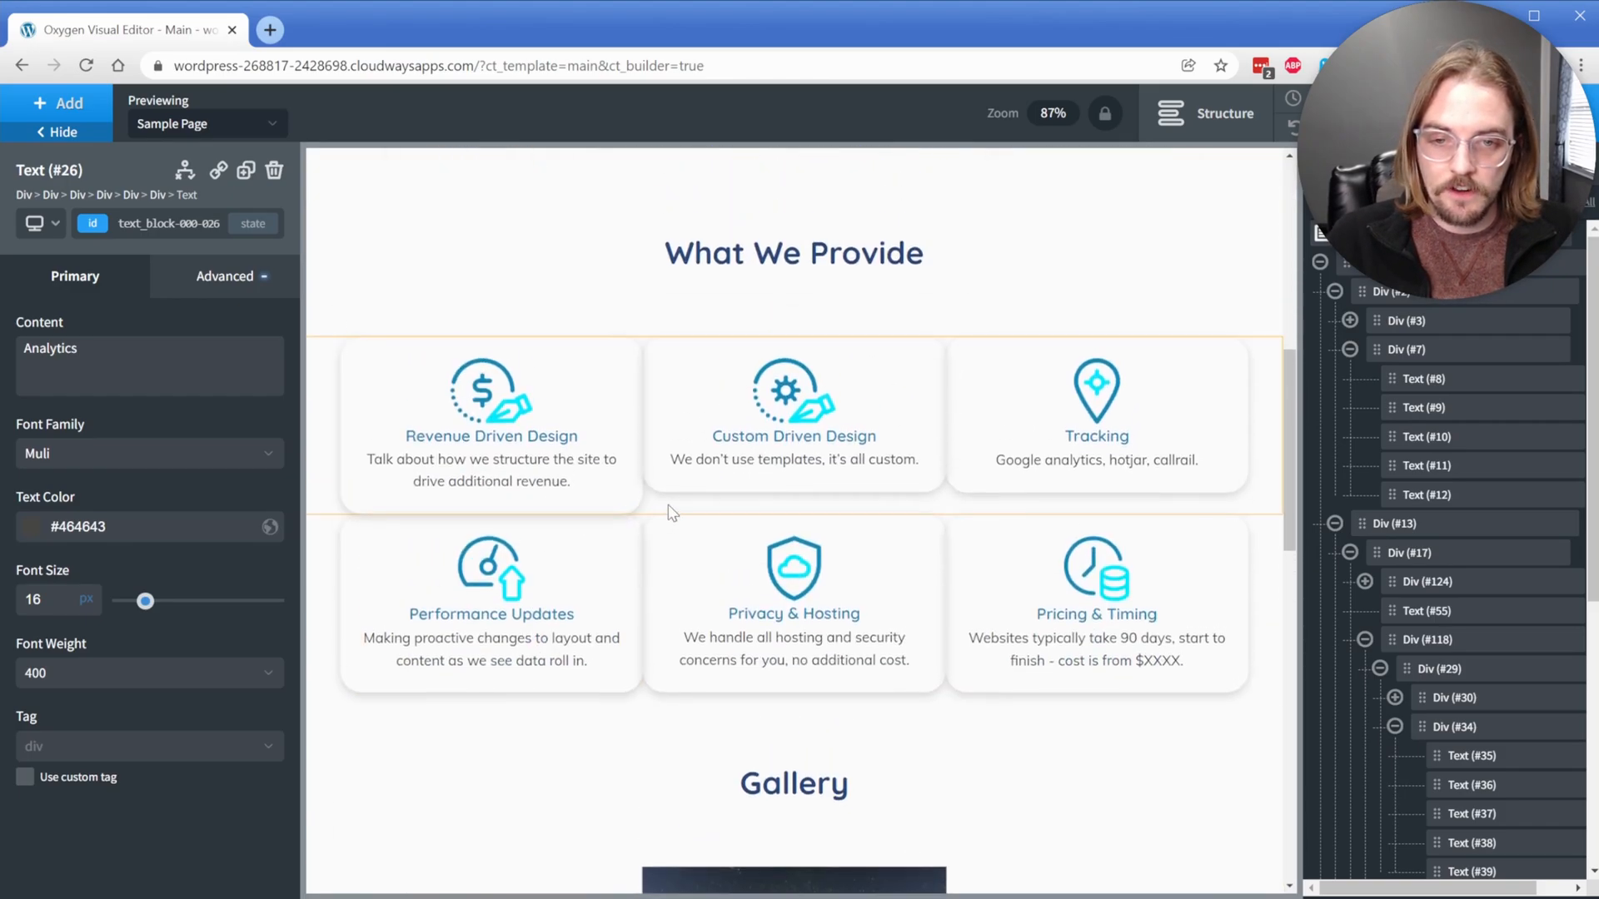
Step: Set the What We Provide cards container (Div #59) to flex-wrap so cards wrap into rows
left_click(670, 513)
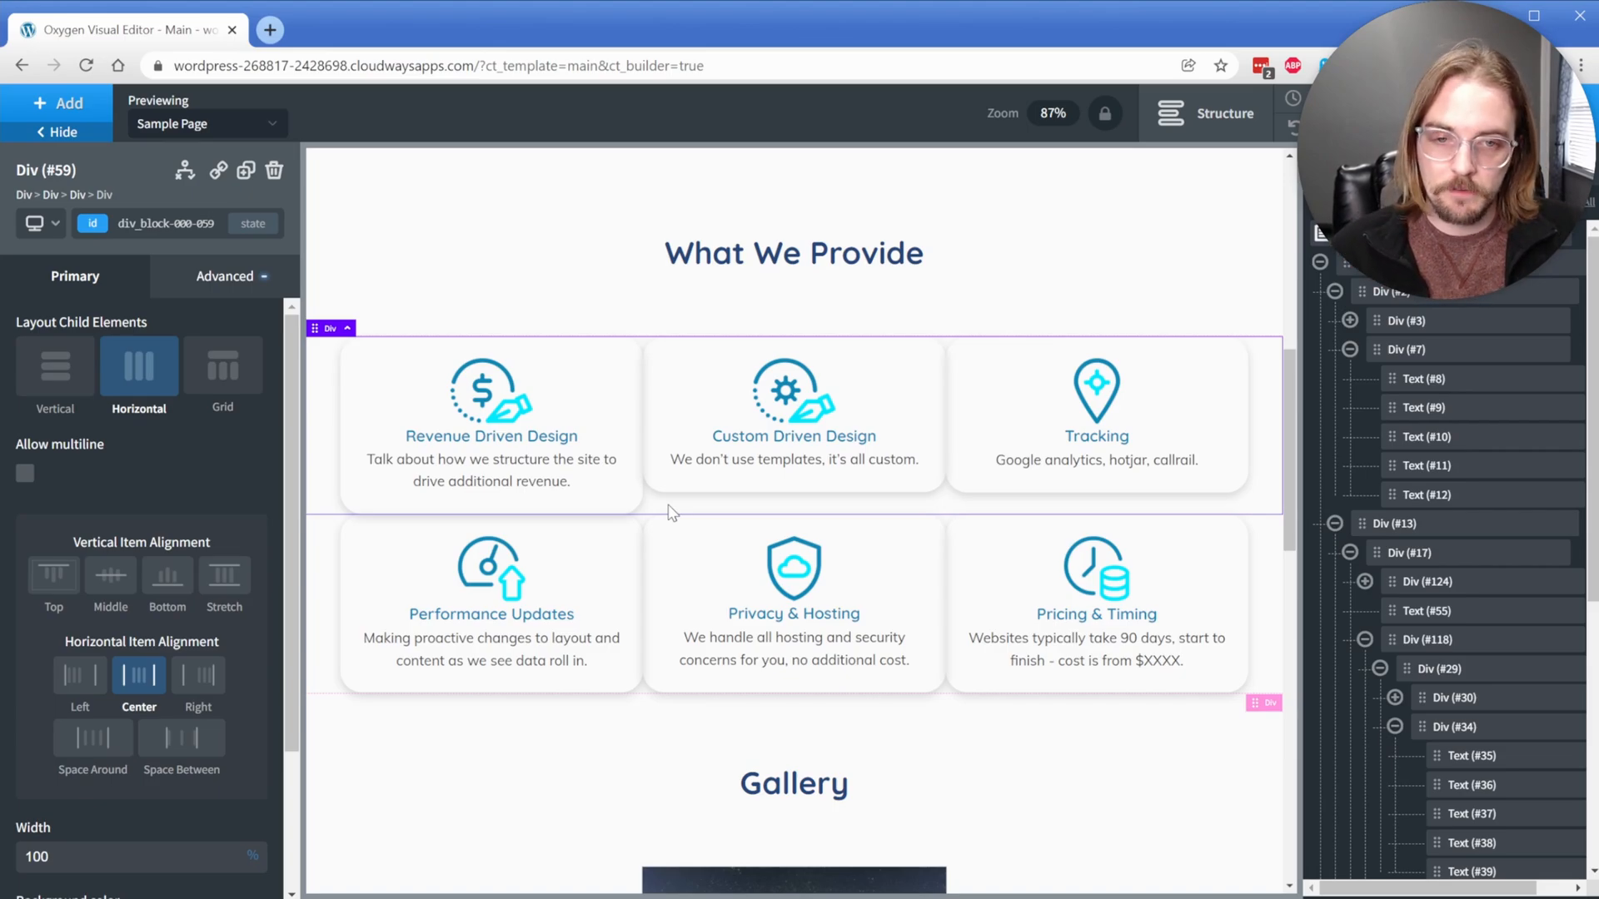
key("ctrl+z")
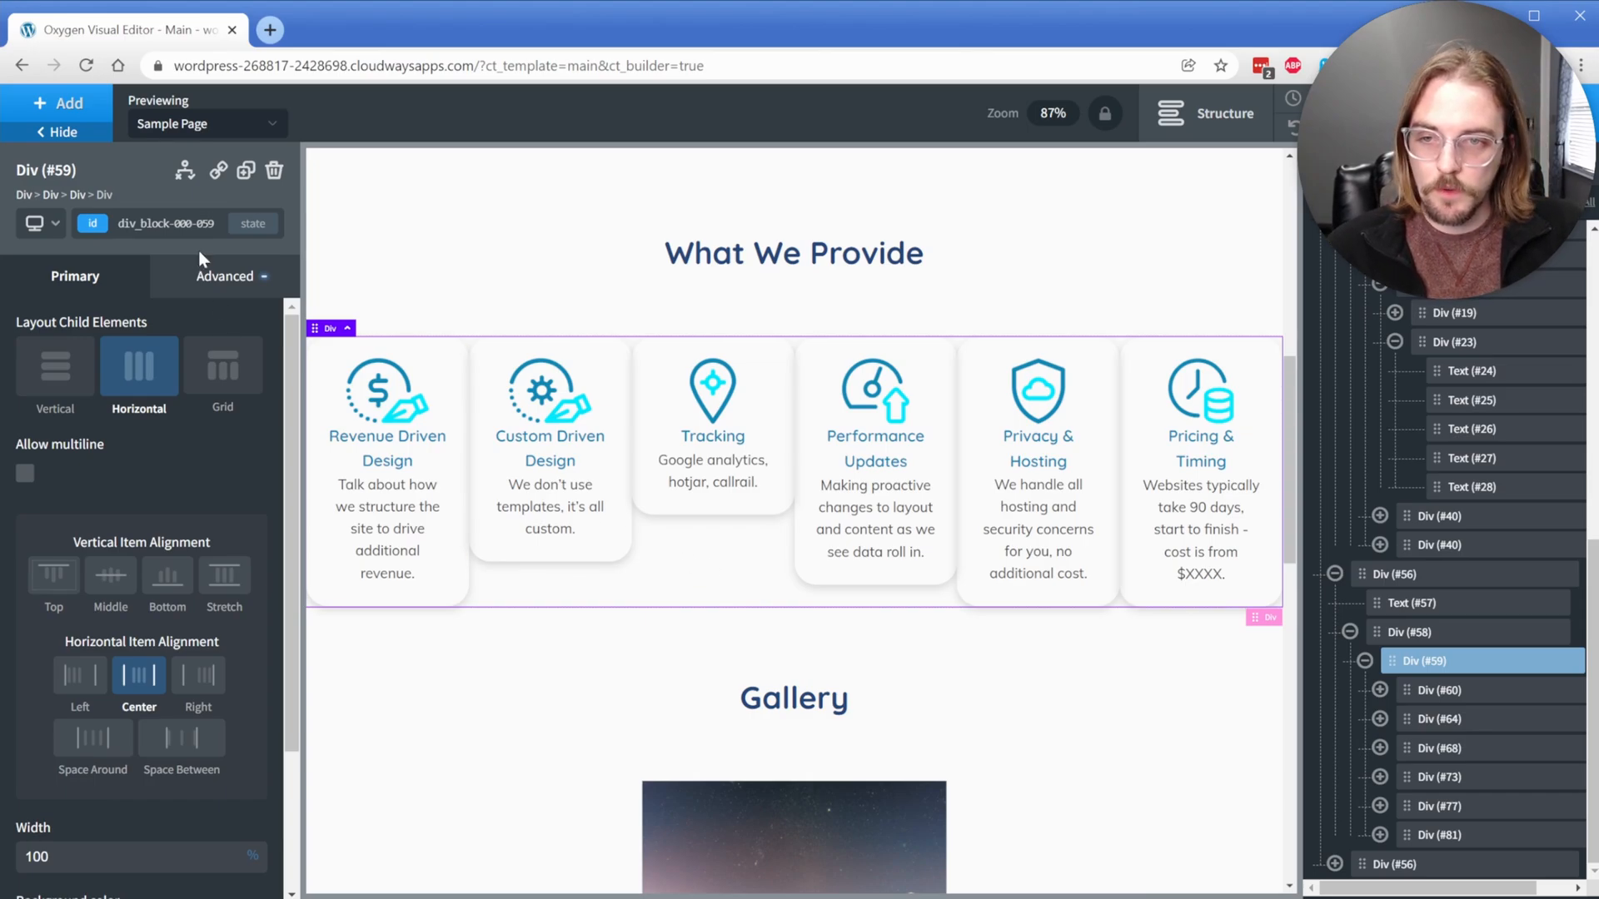
left_click(225, 277)
left_click(138, 438)
scroll(116, 609, "down", 2)
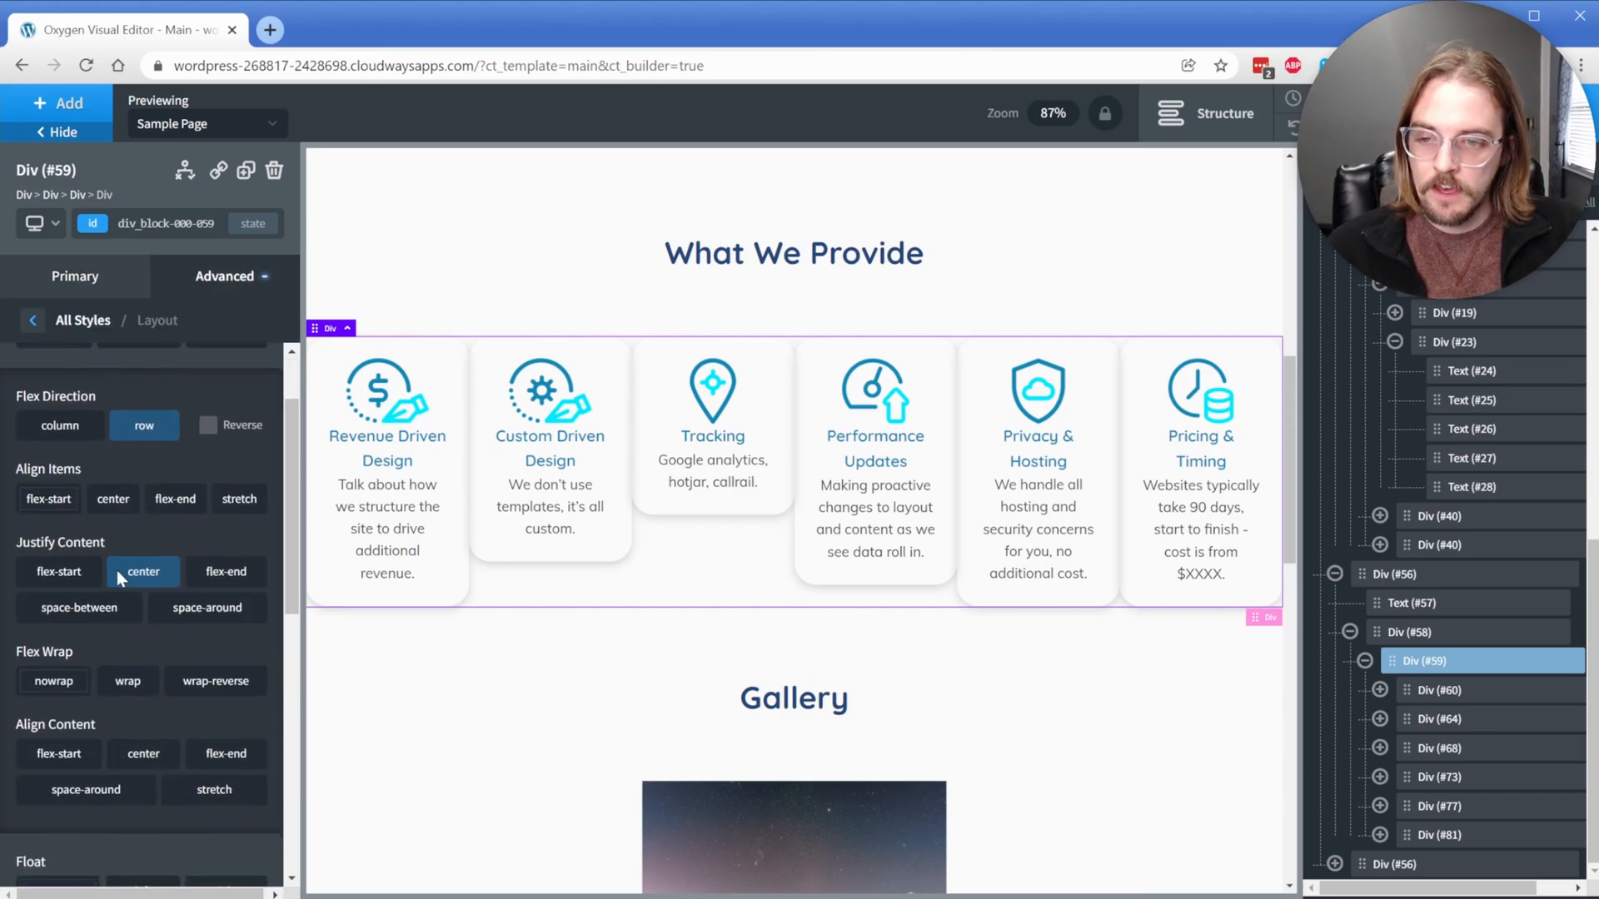
left_click(127, 680)
Step: Set Vertical Item Alignment to Stretch so the cards share equal height
left_click(106, 280)
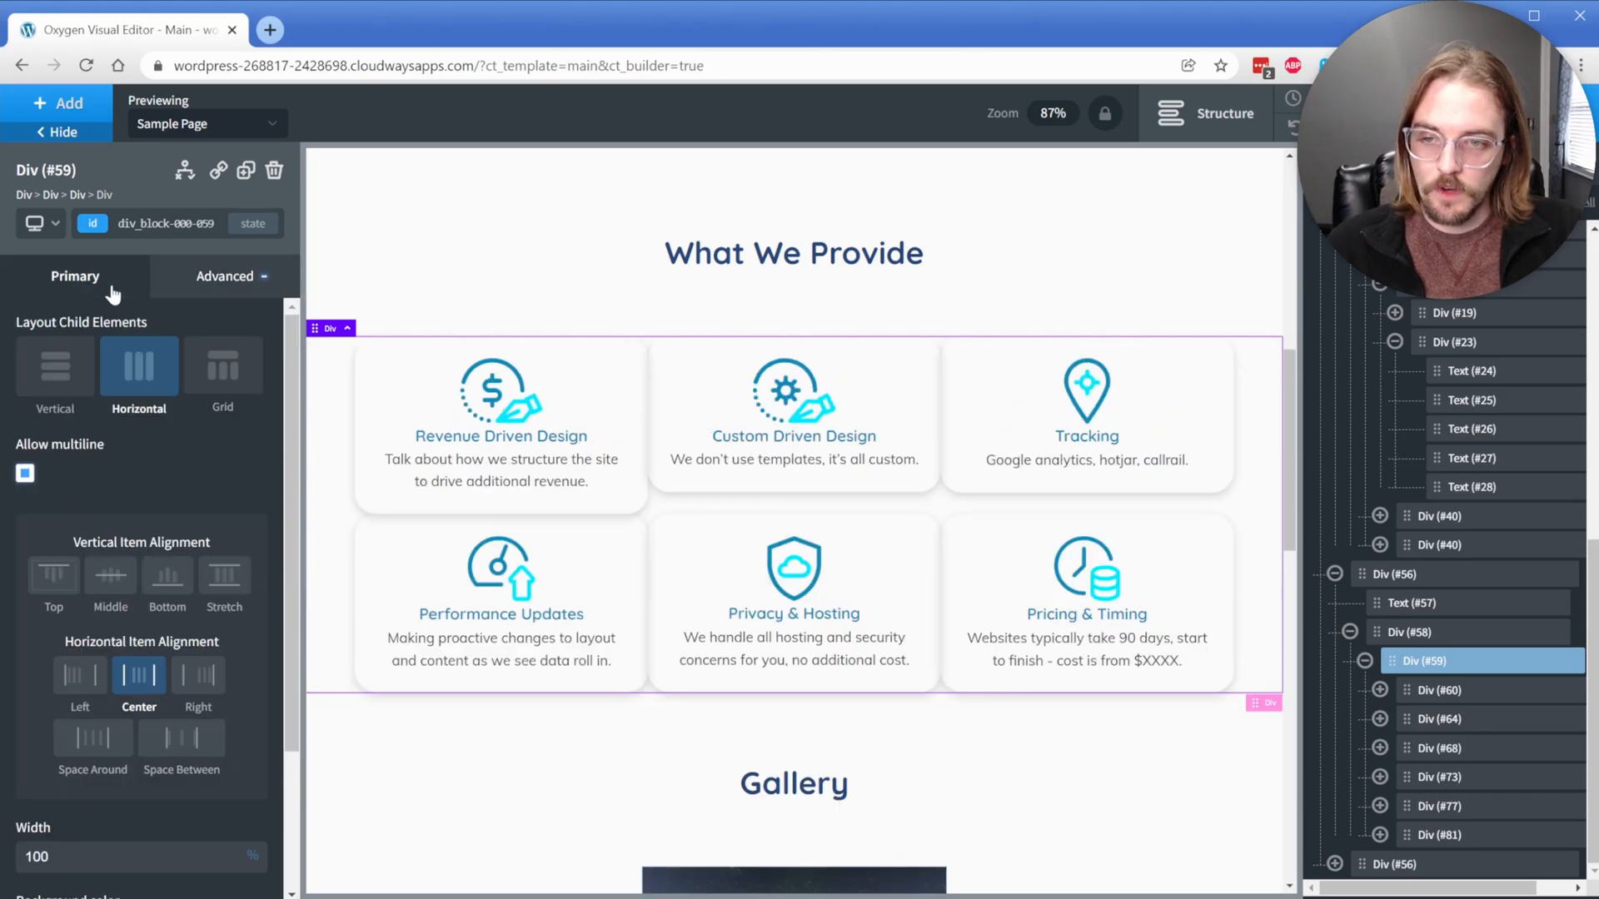
left_click(222, 578)
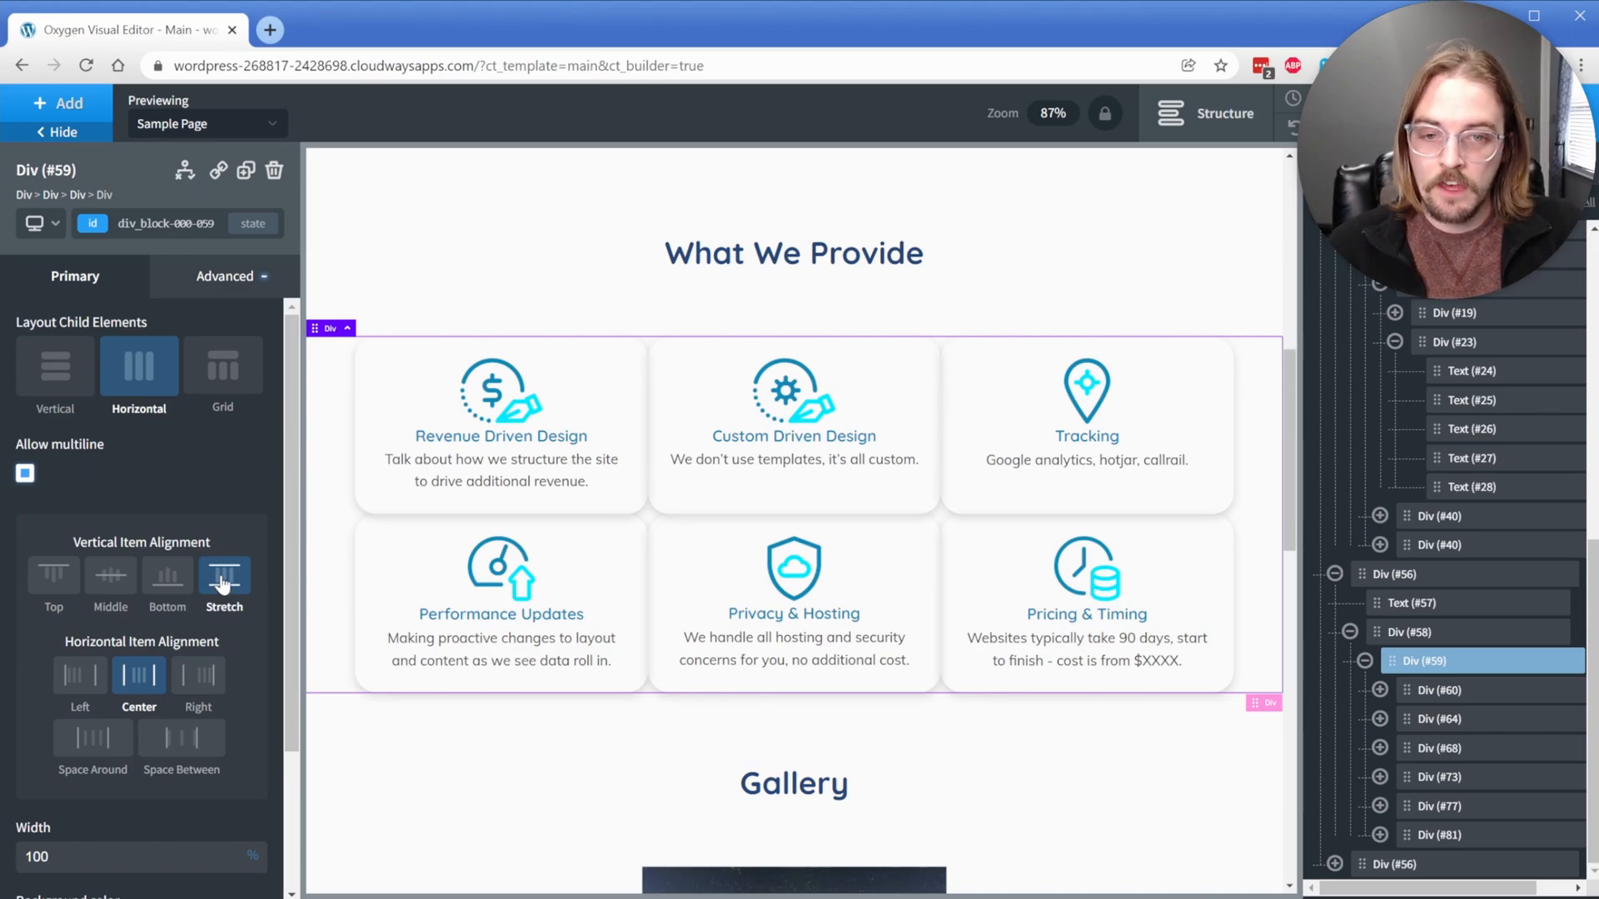
left_click(232, 276)
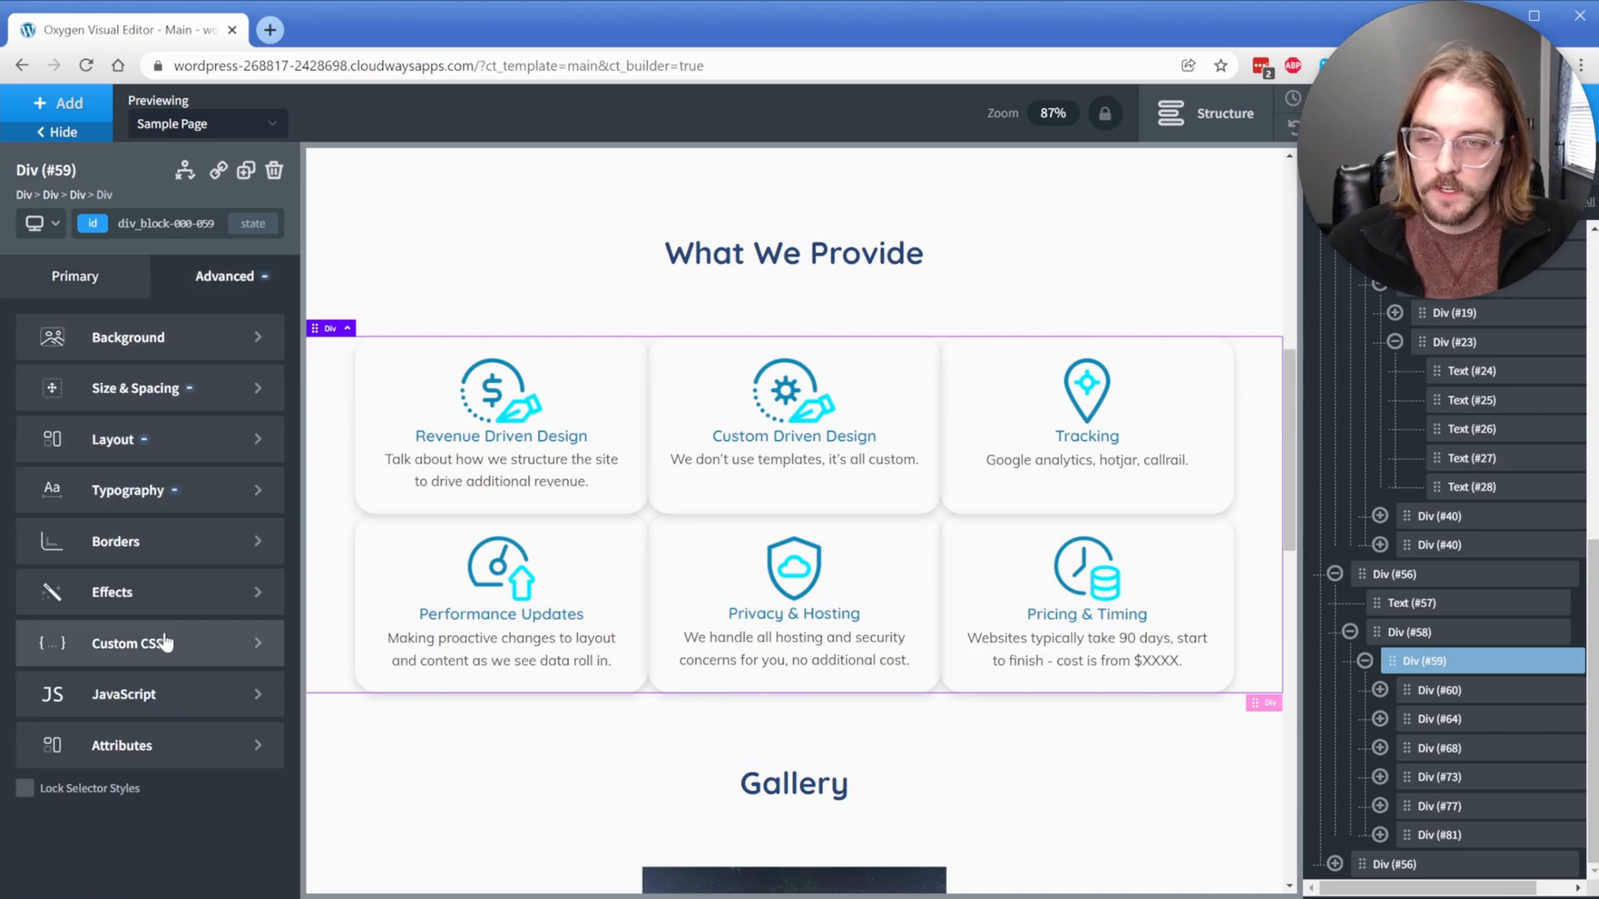
Step: Apply 'gap: 15px 25px' to the cards container via Custom CSS and check the preview
left_click(127, 643)
type("gap:")
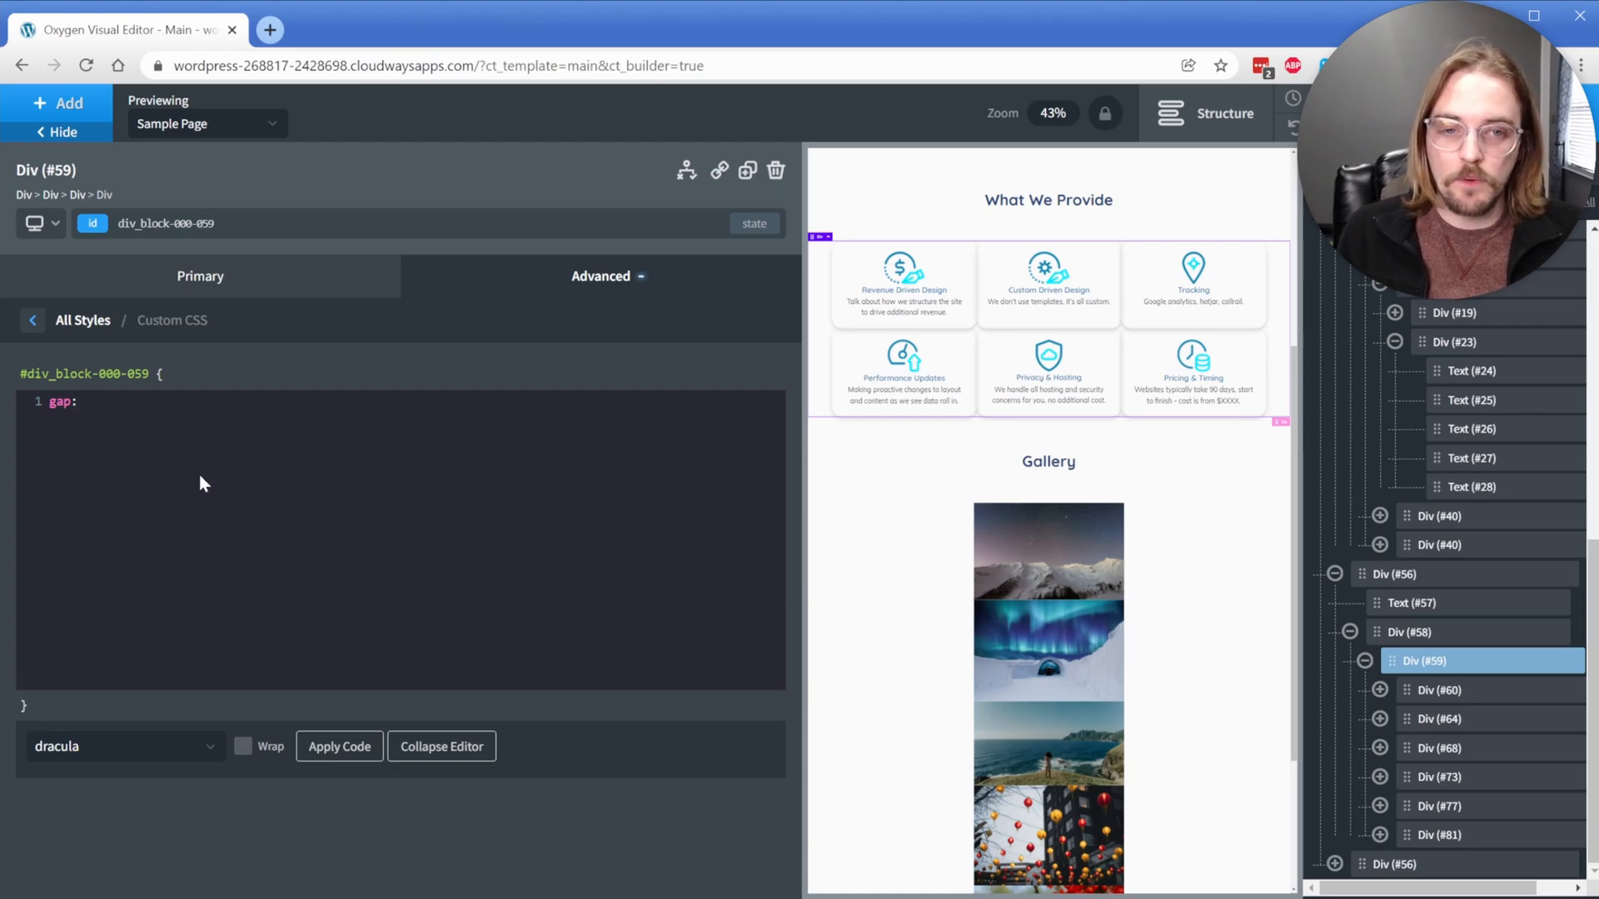
type("15px0px")
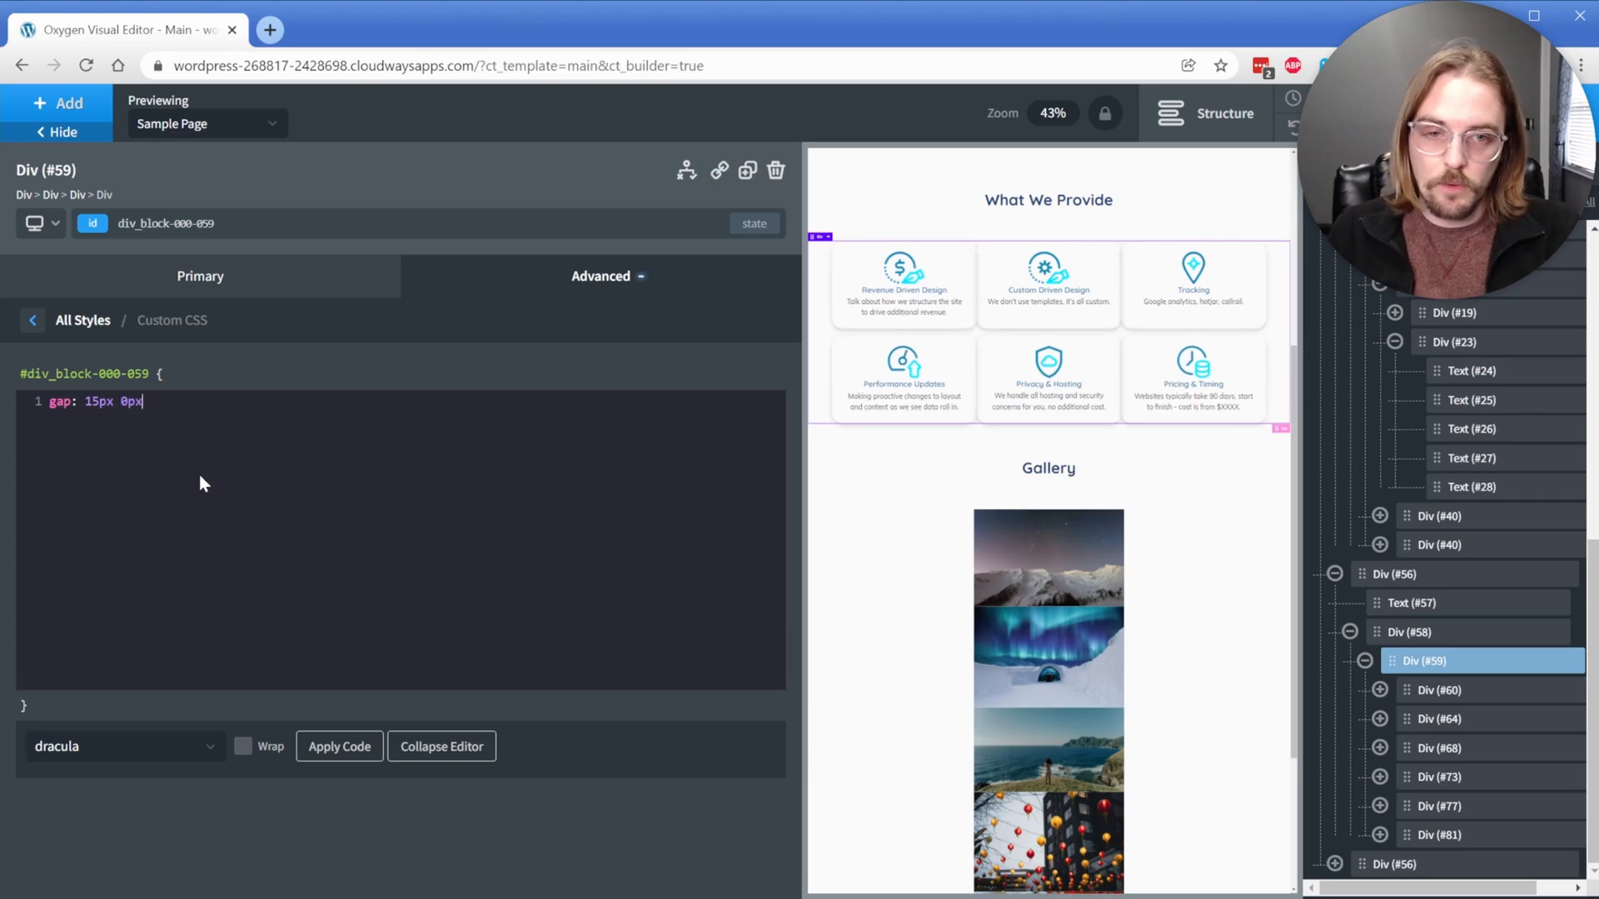
left_click(441, 746)
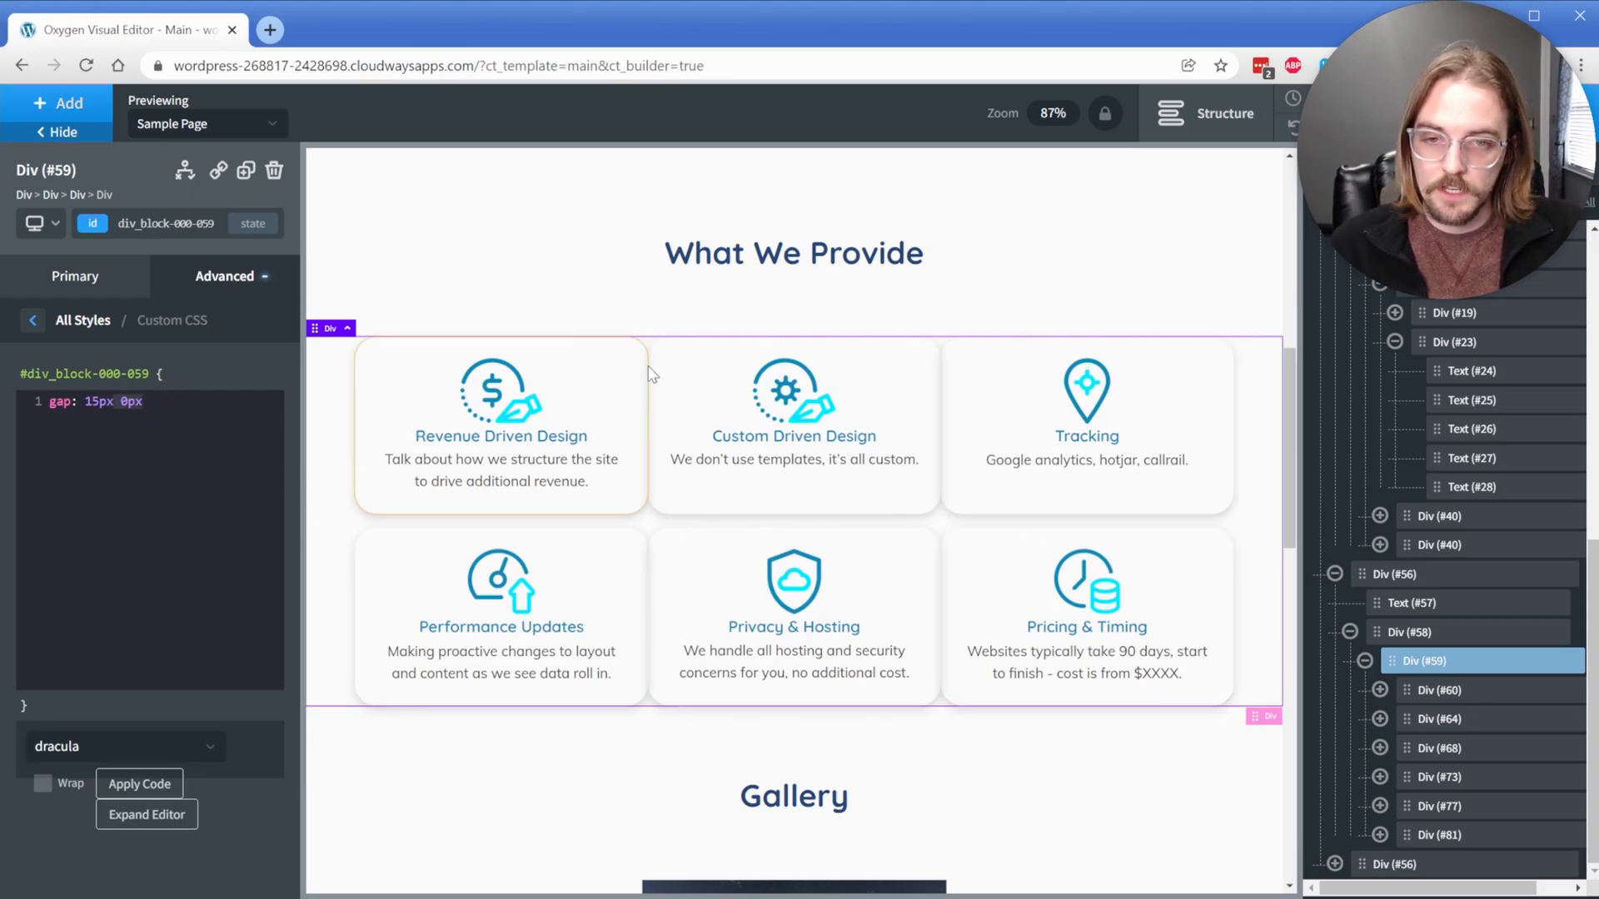
left_click(127, 401)
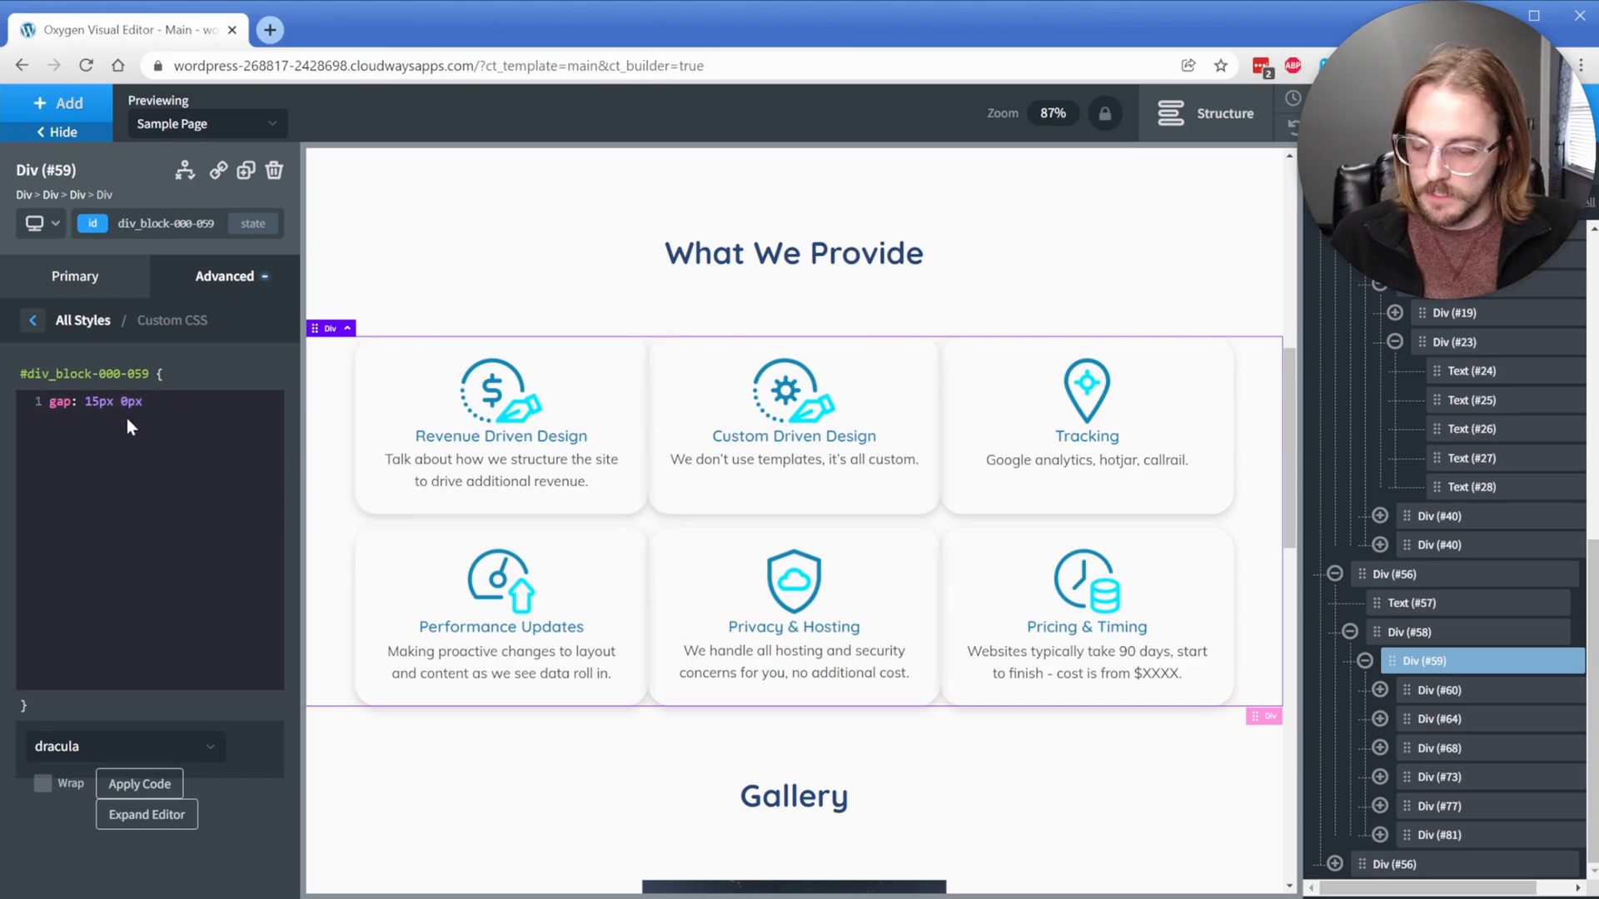
type("25")
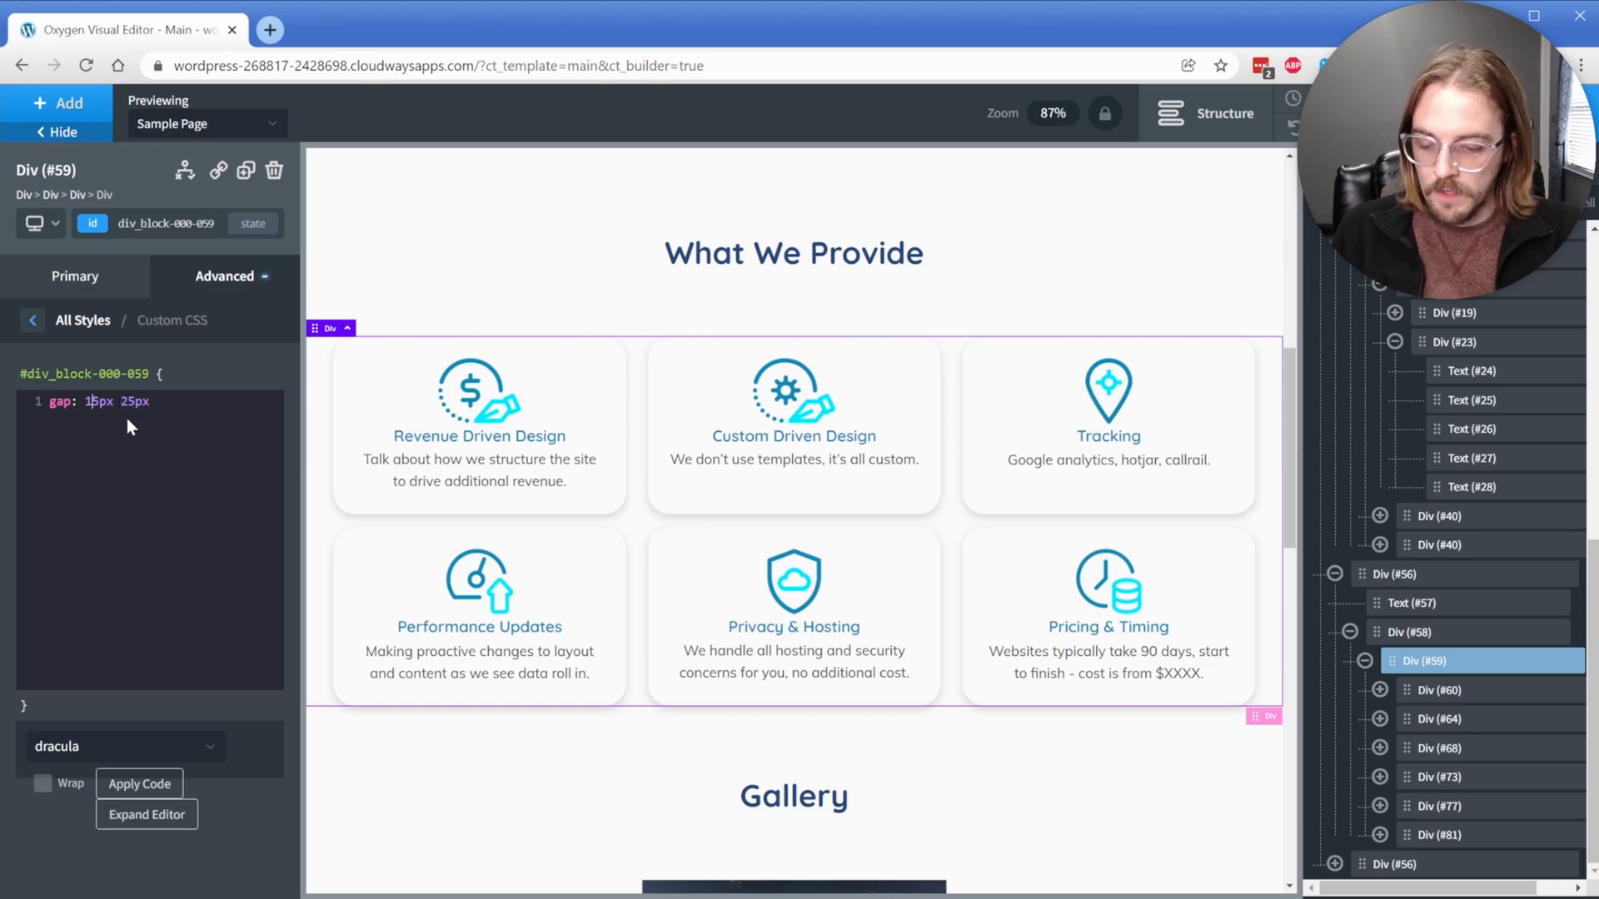
key("BackSpace")
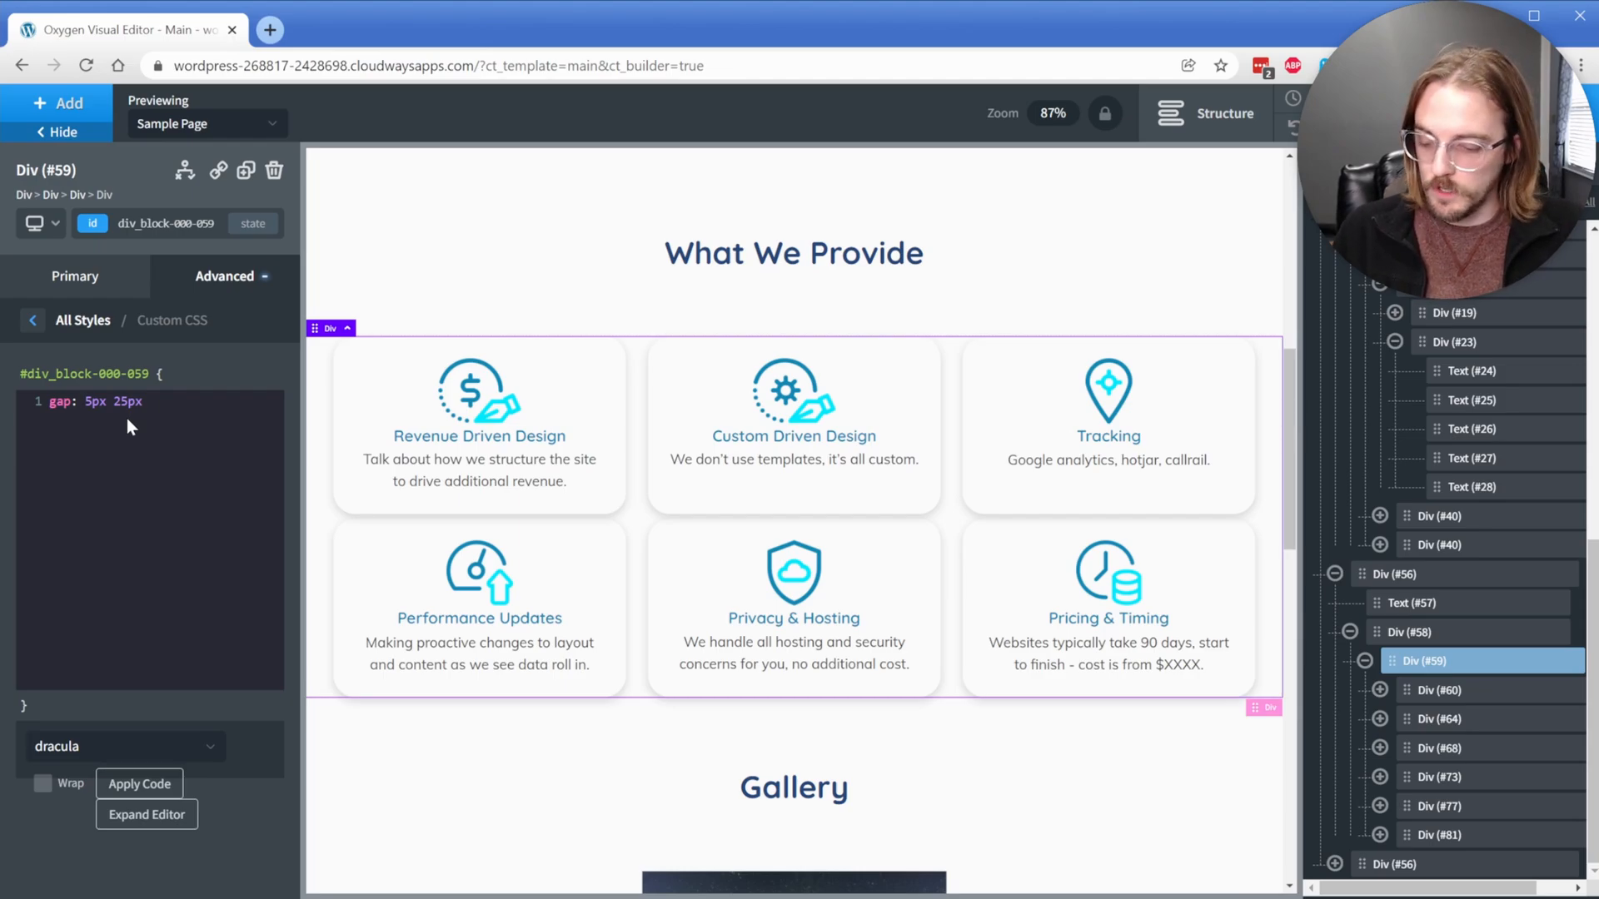
type("1")
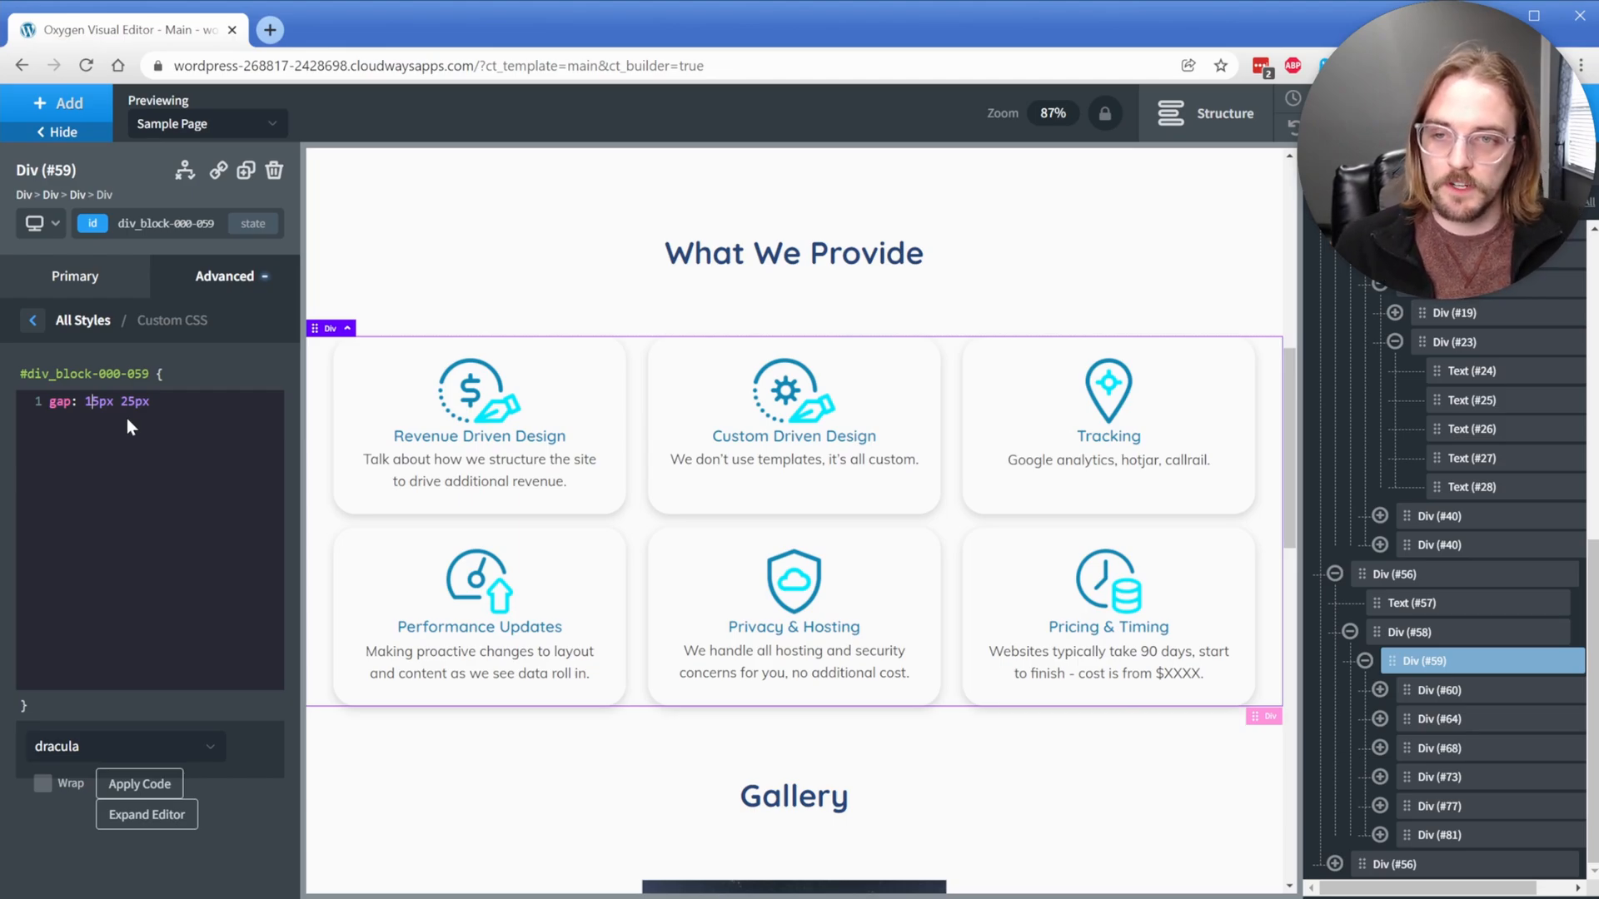
scroll(646, 507, "down", 4)
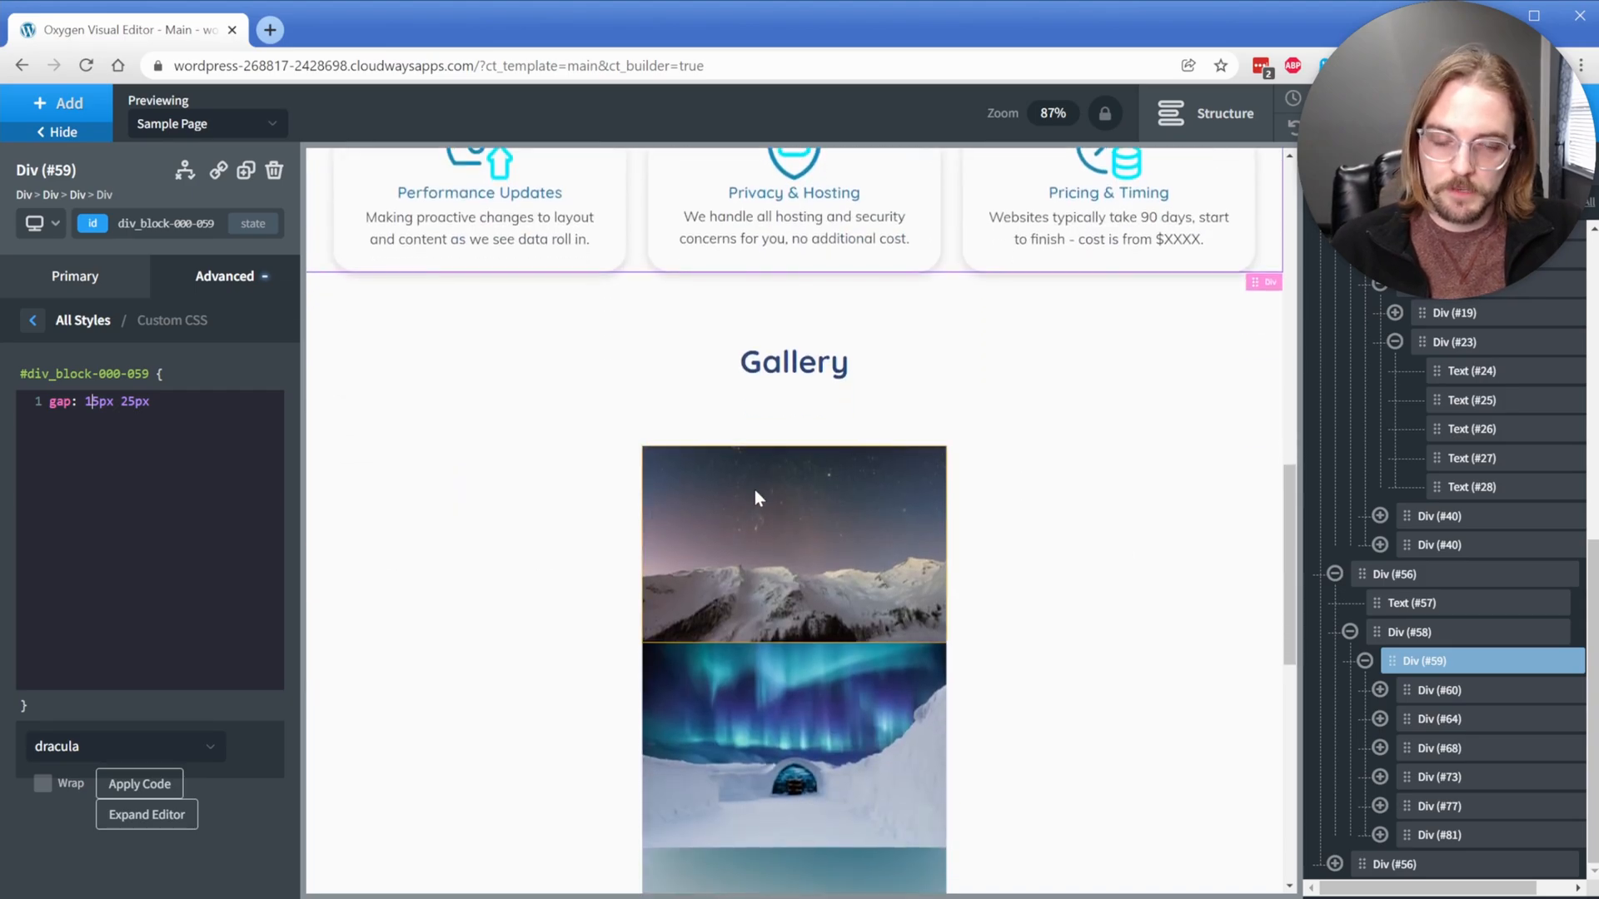
Step: Add a Custom CSS rule 'gap: 25px;' to the gallery image container Div (#58)
left_click(755, 489)
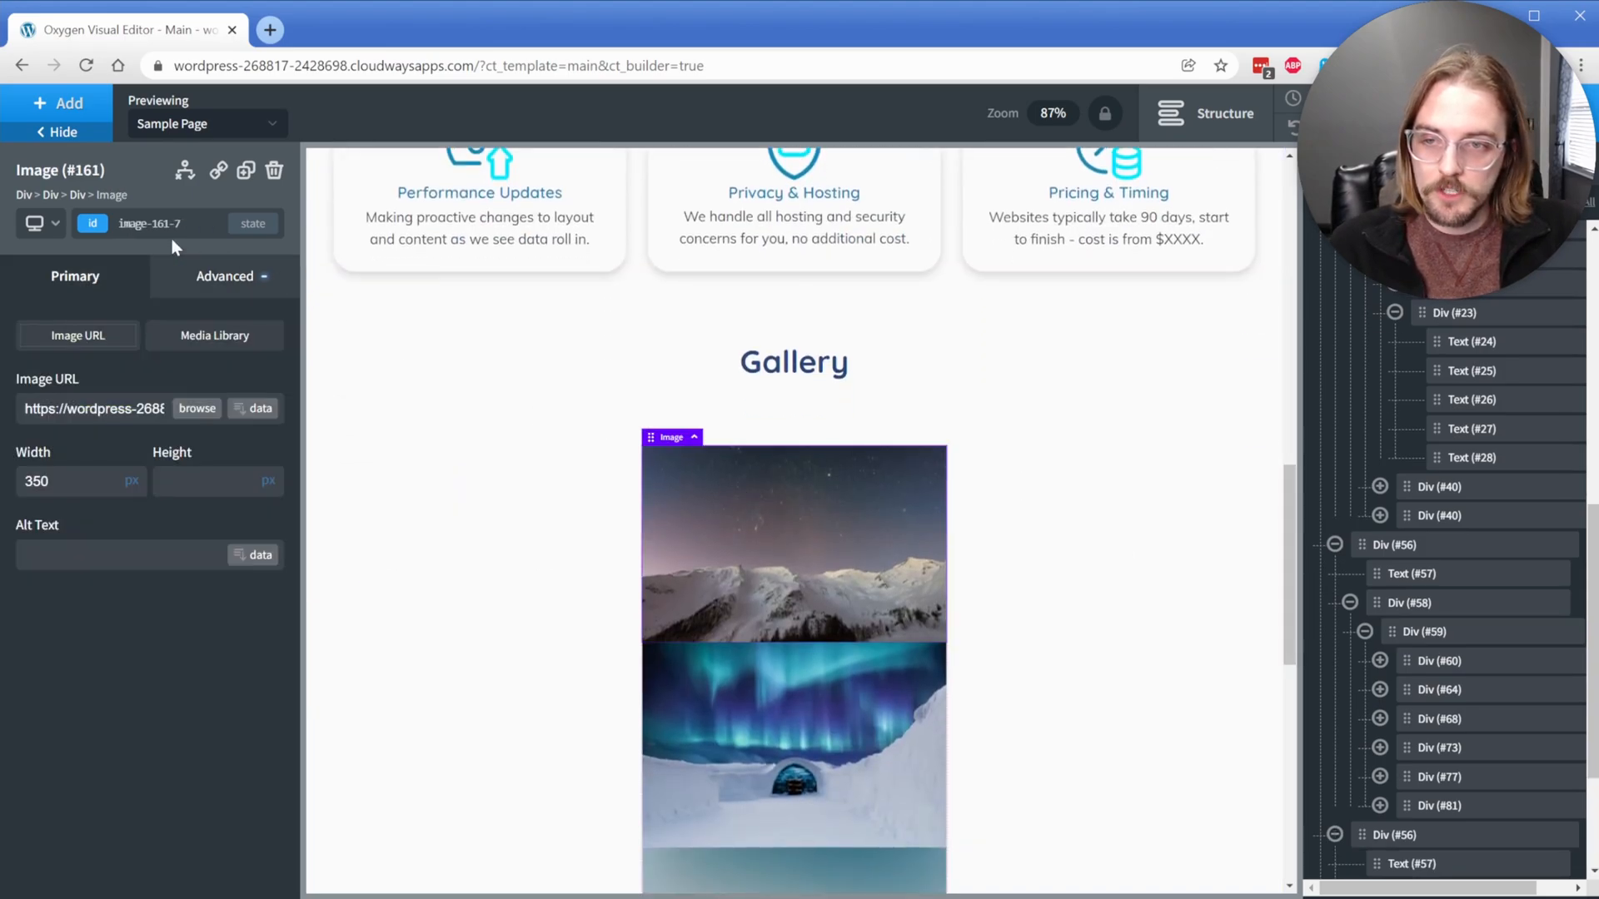
left_click(77, 195)
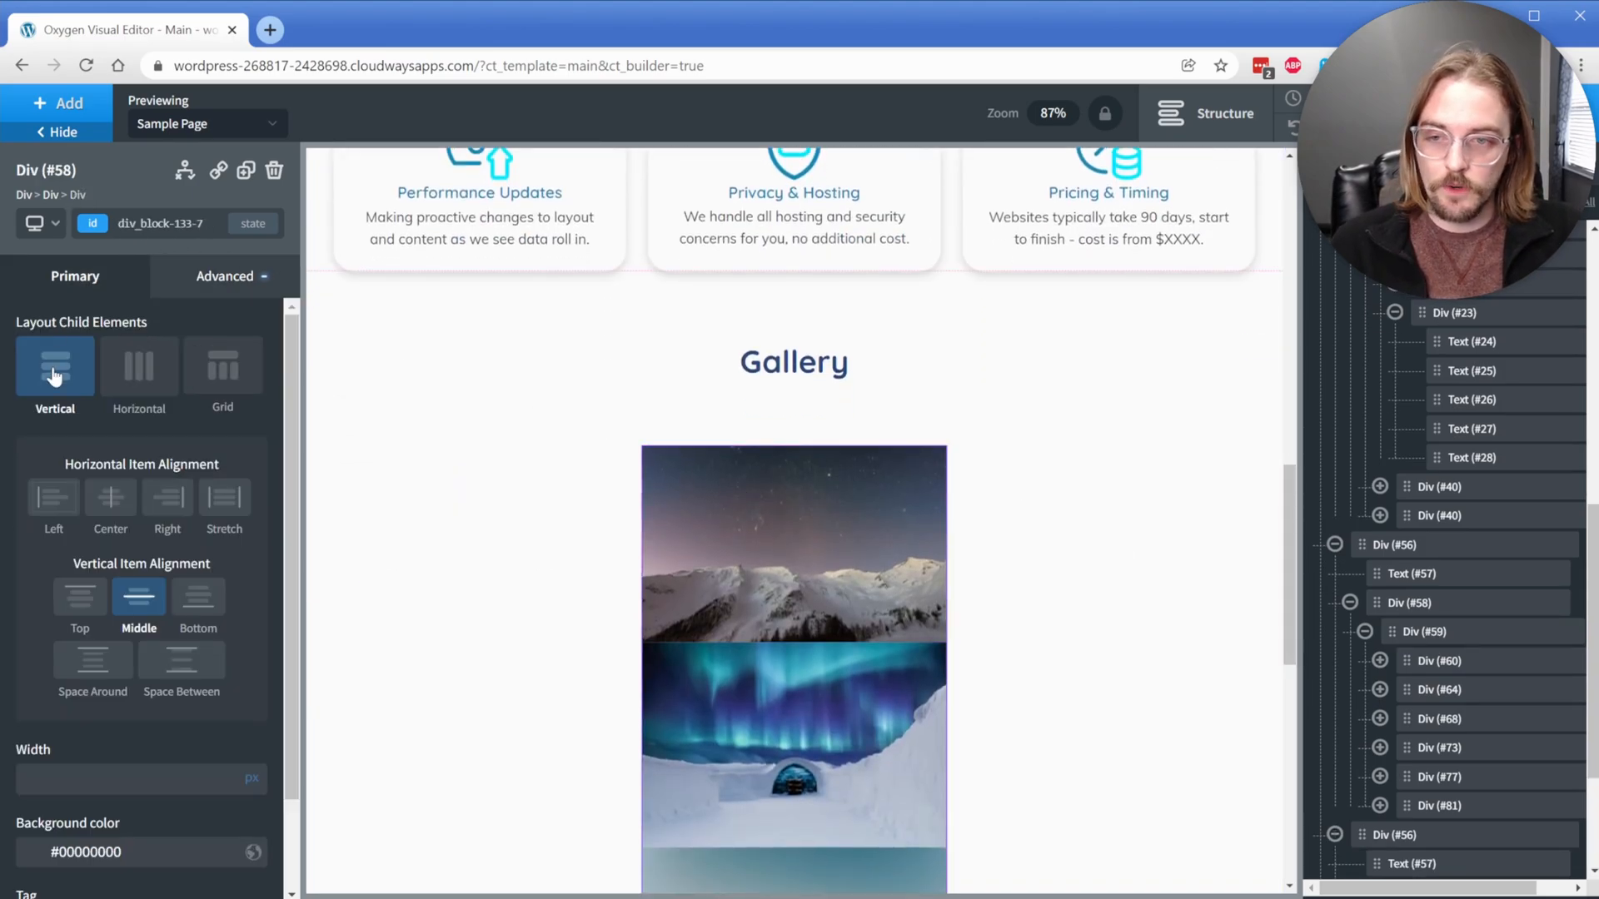
left_click(225, 277)
left_click(170, 652)
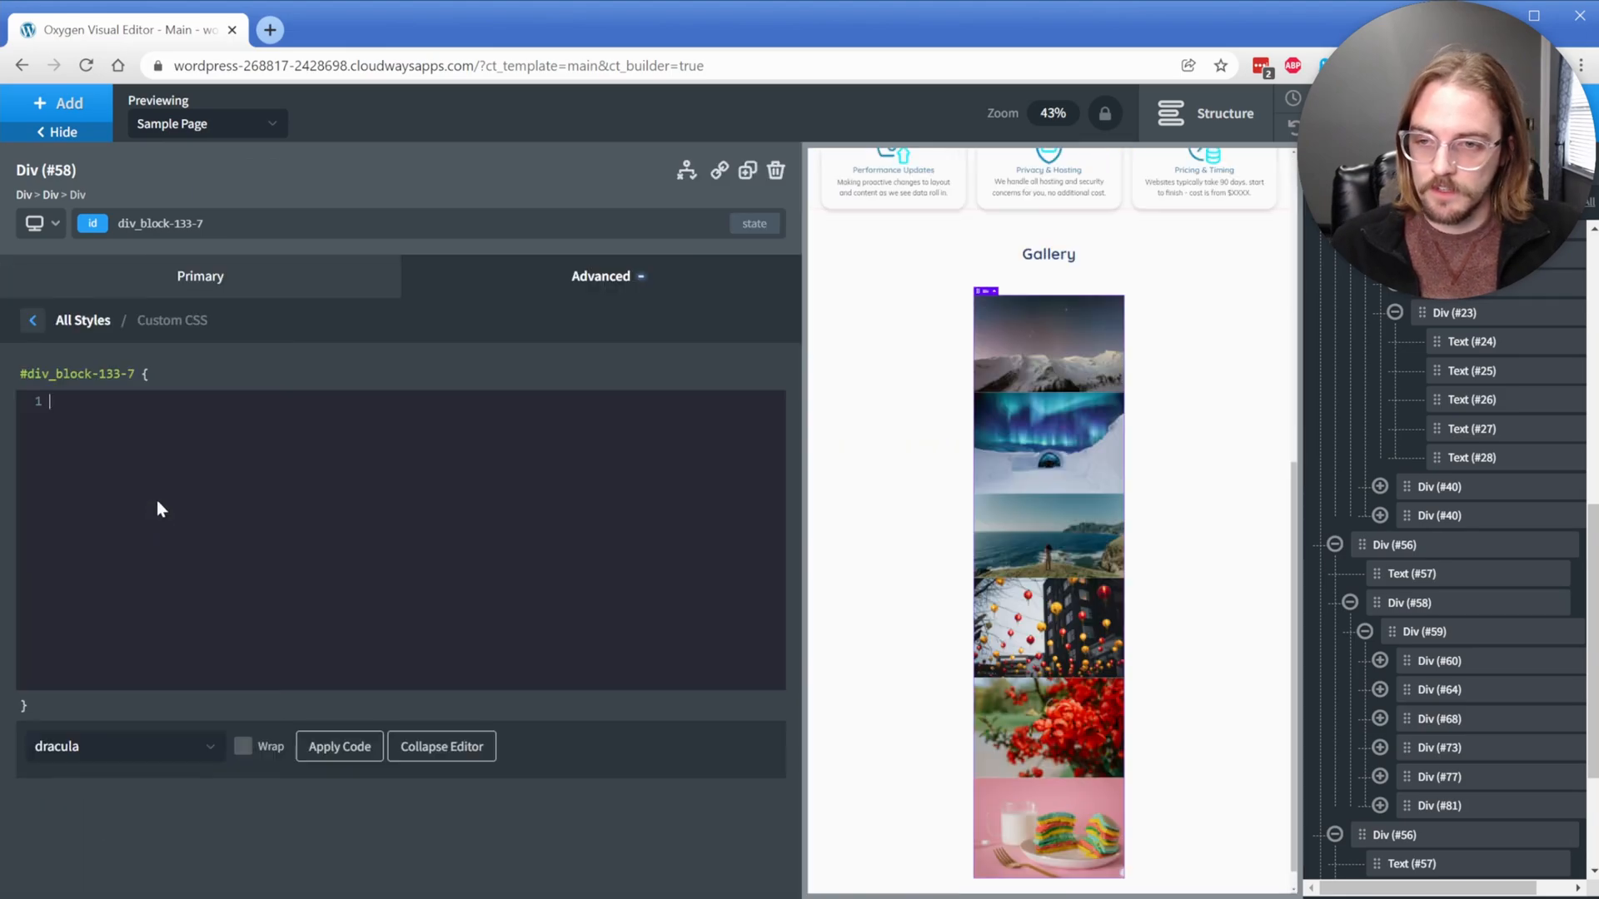
type("gap: 25px;")
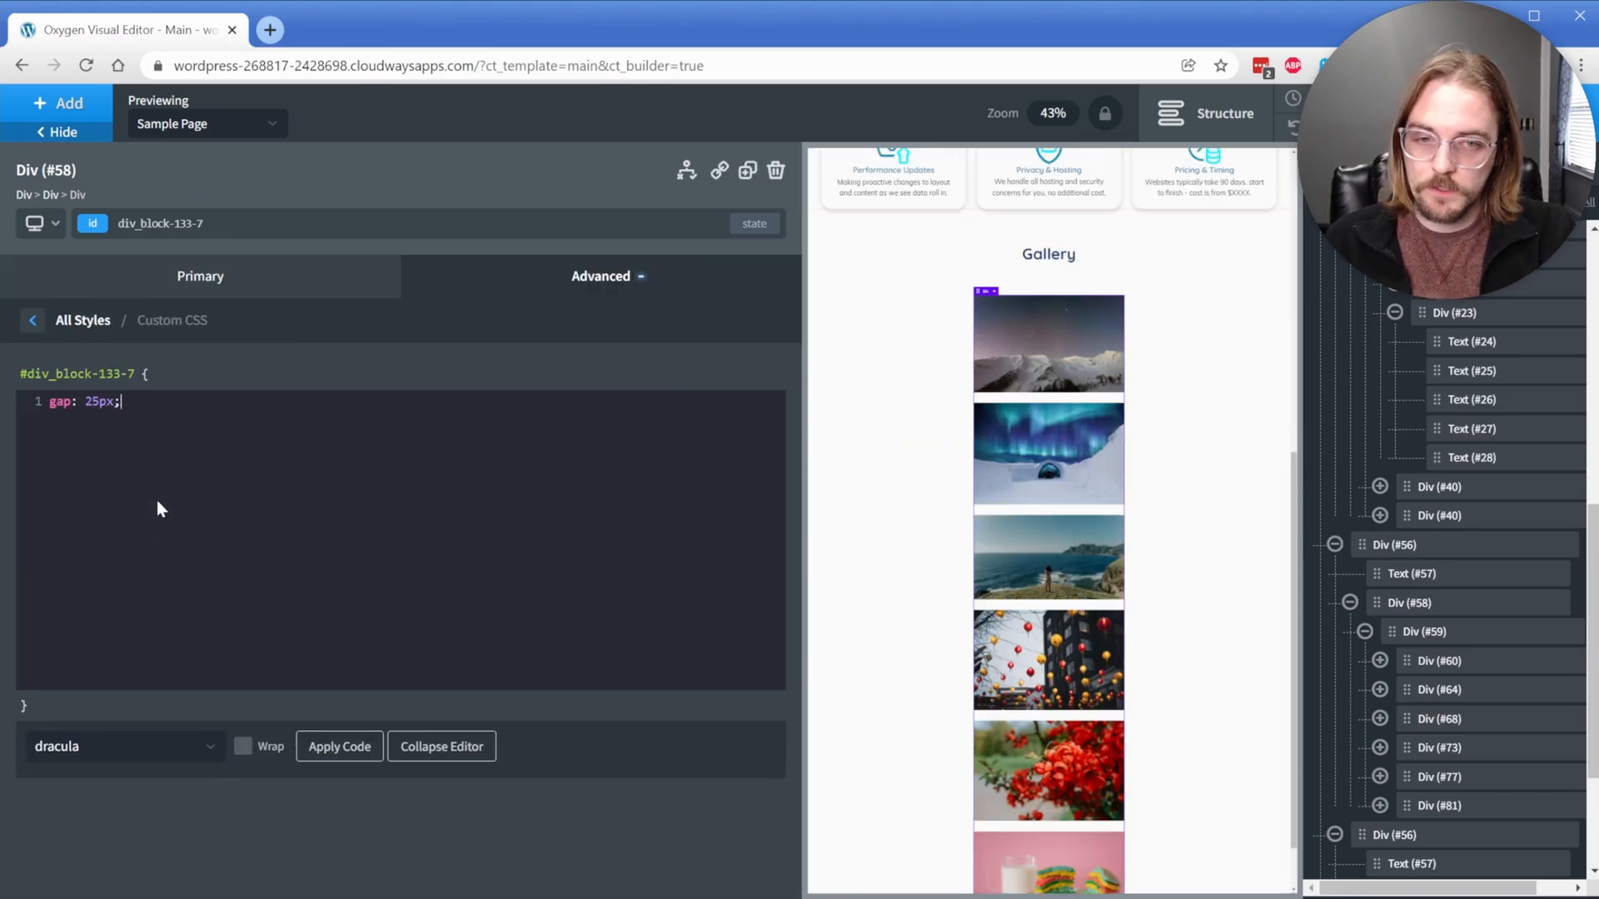
left_click(874, 417)
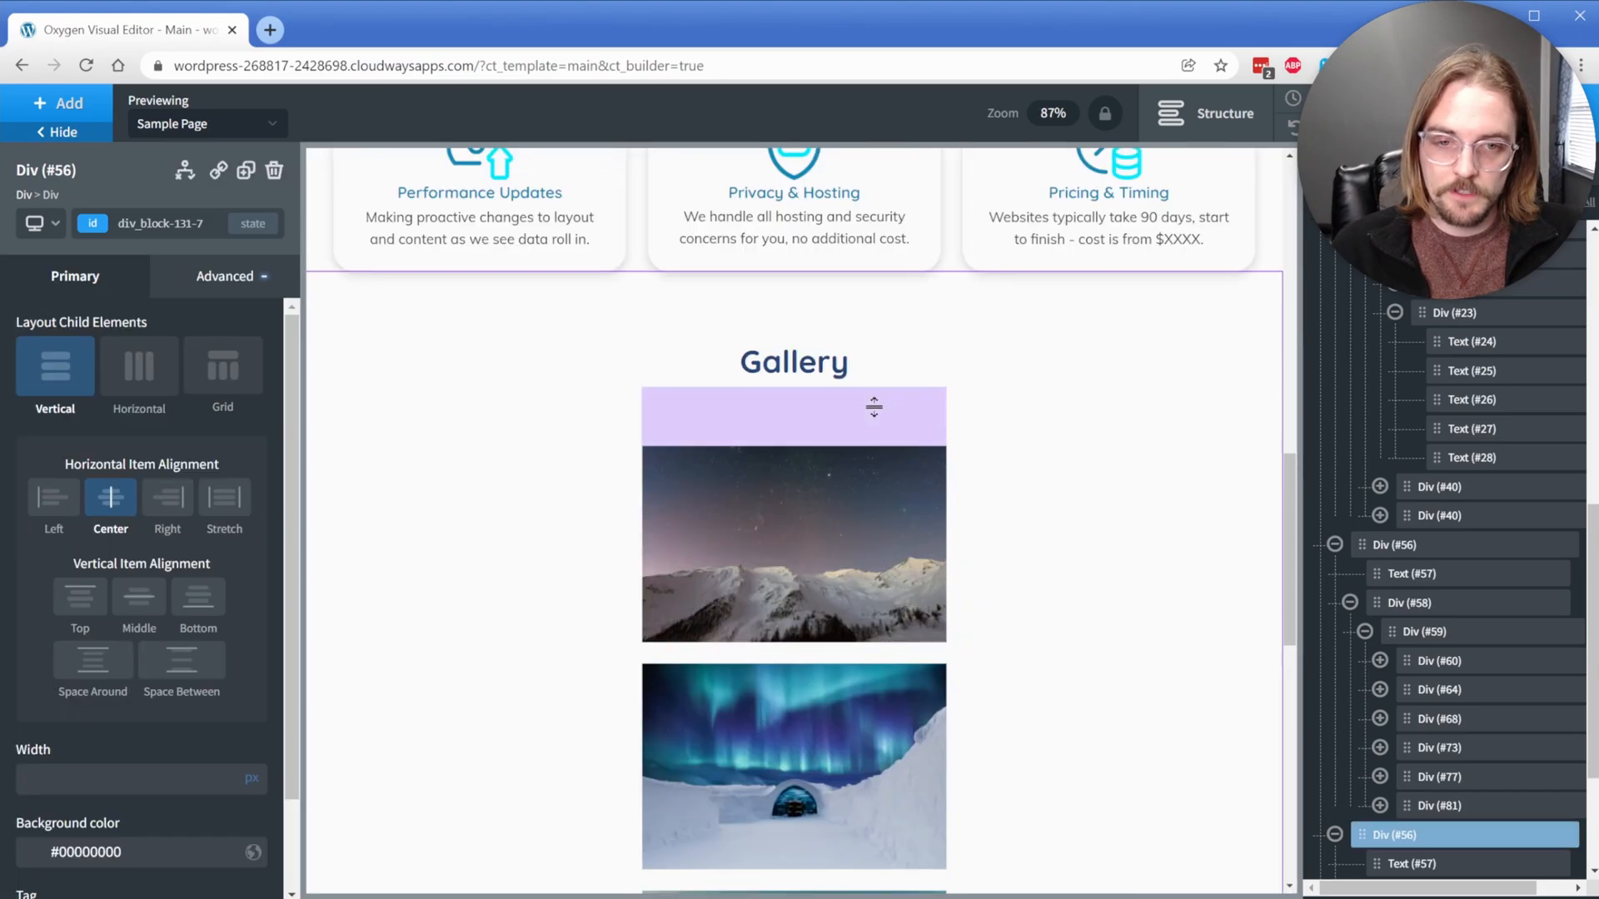
Step: Lay the gallery images out horizontally with Flex Wrap set to wrap
left_click(806, 654)
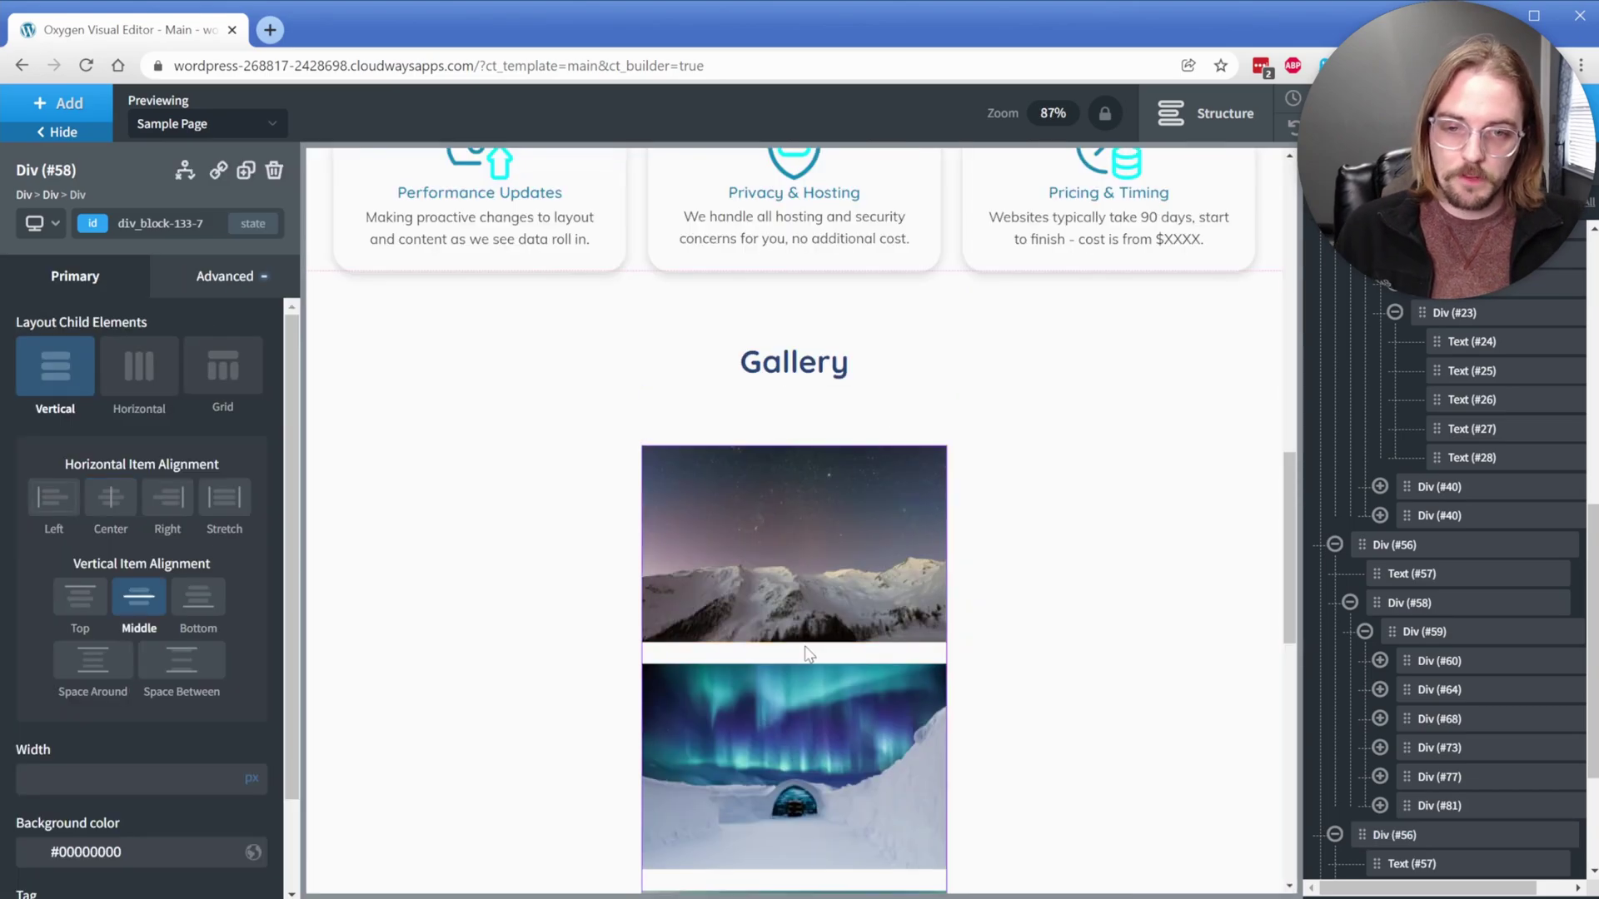
left_click(140, 372)
left_click(225, 276)
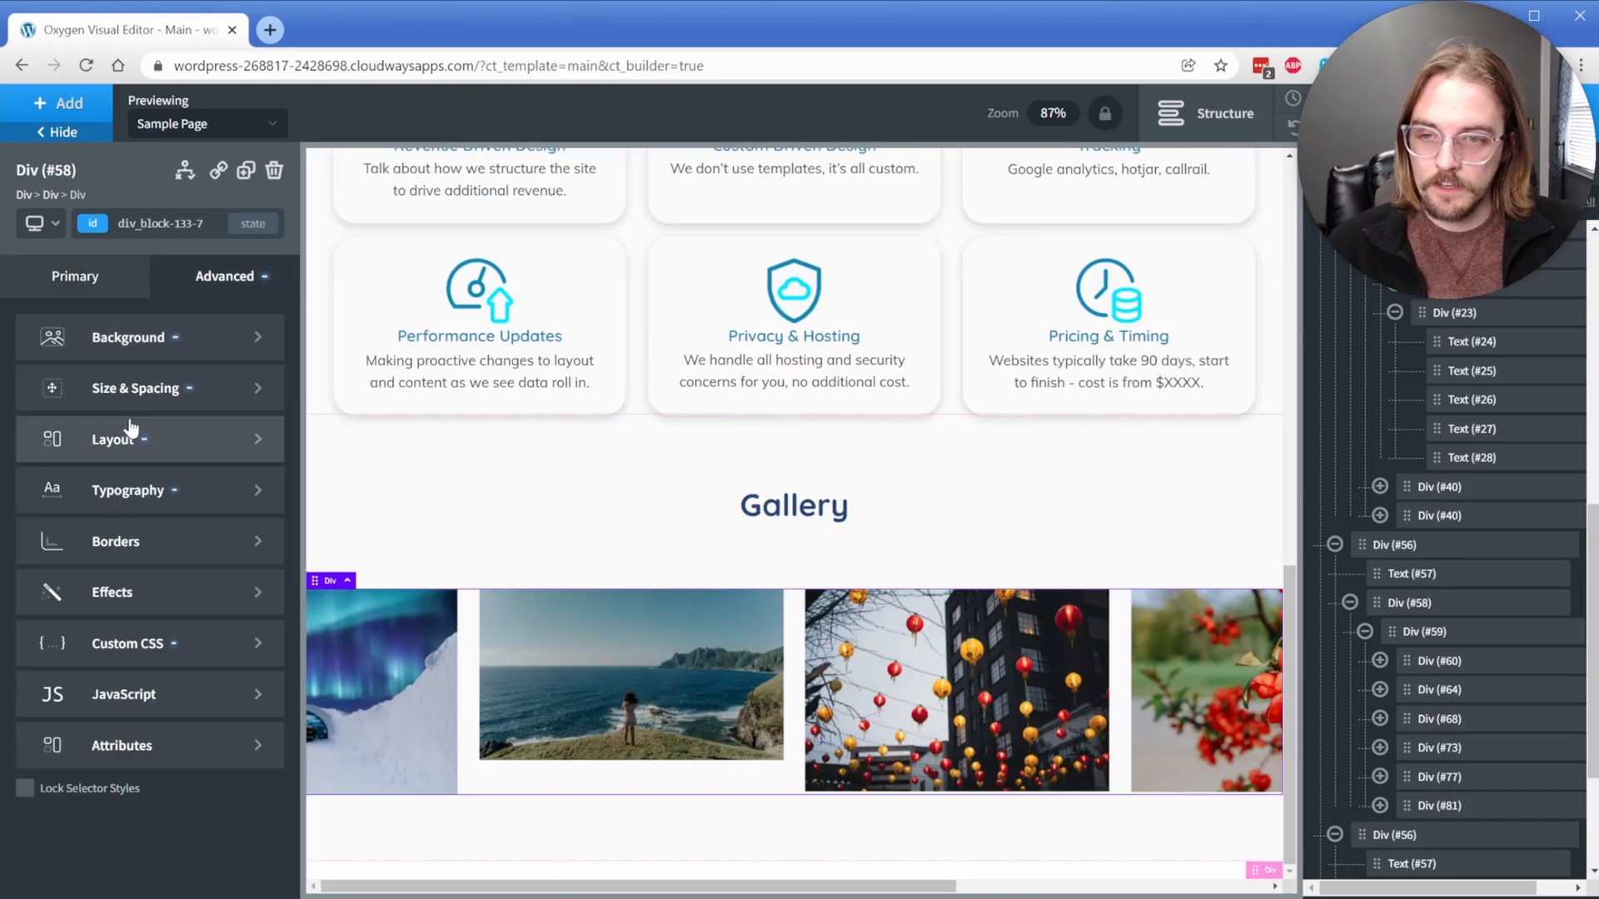
left_click(75, 432)
scroll(125, 525, "down", 5)
scroll(133, 490, "down", 1)
left_click(128, 481)
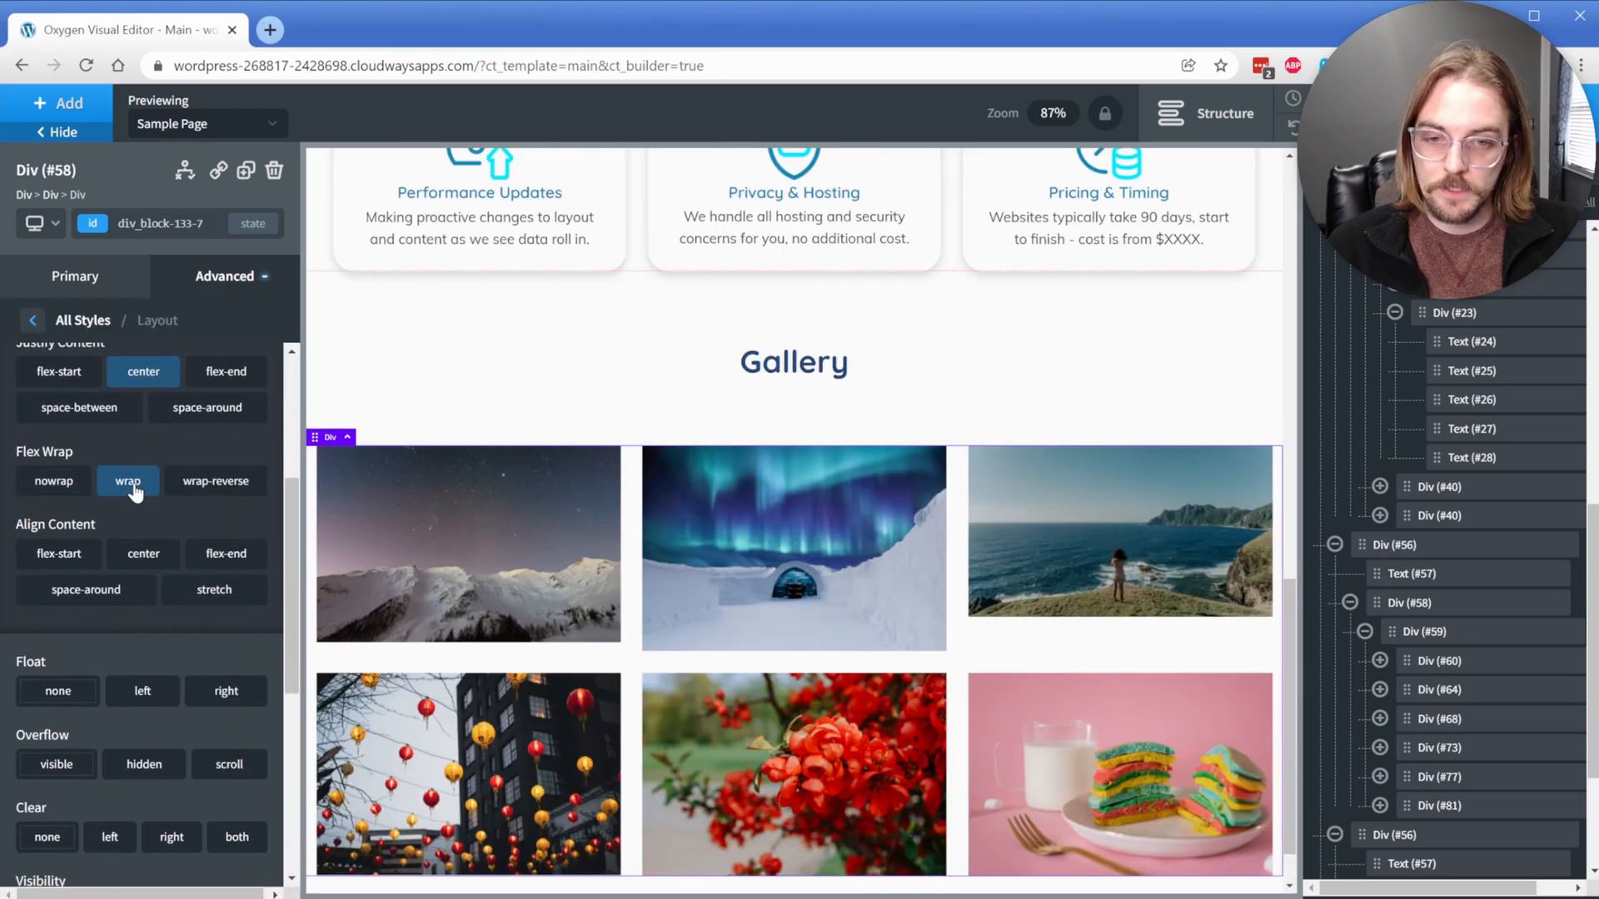
left_click(225, 275)
Step: Rewrite the gallery container's gap rule toward 'gap: 25px 75px;'
left_click(156, 639)
type("gap: 25px ;")
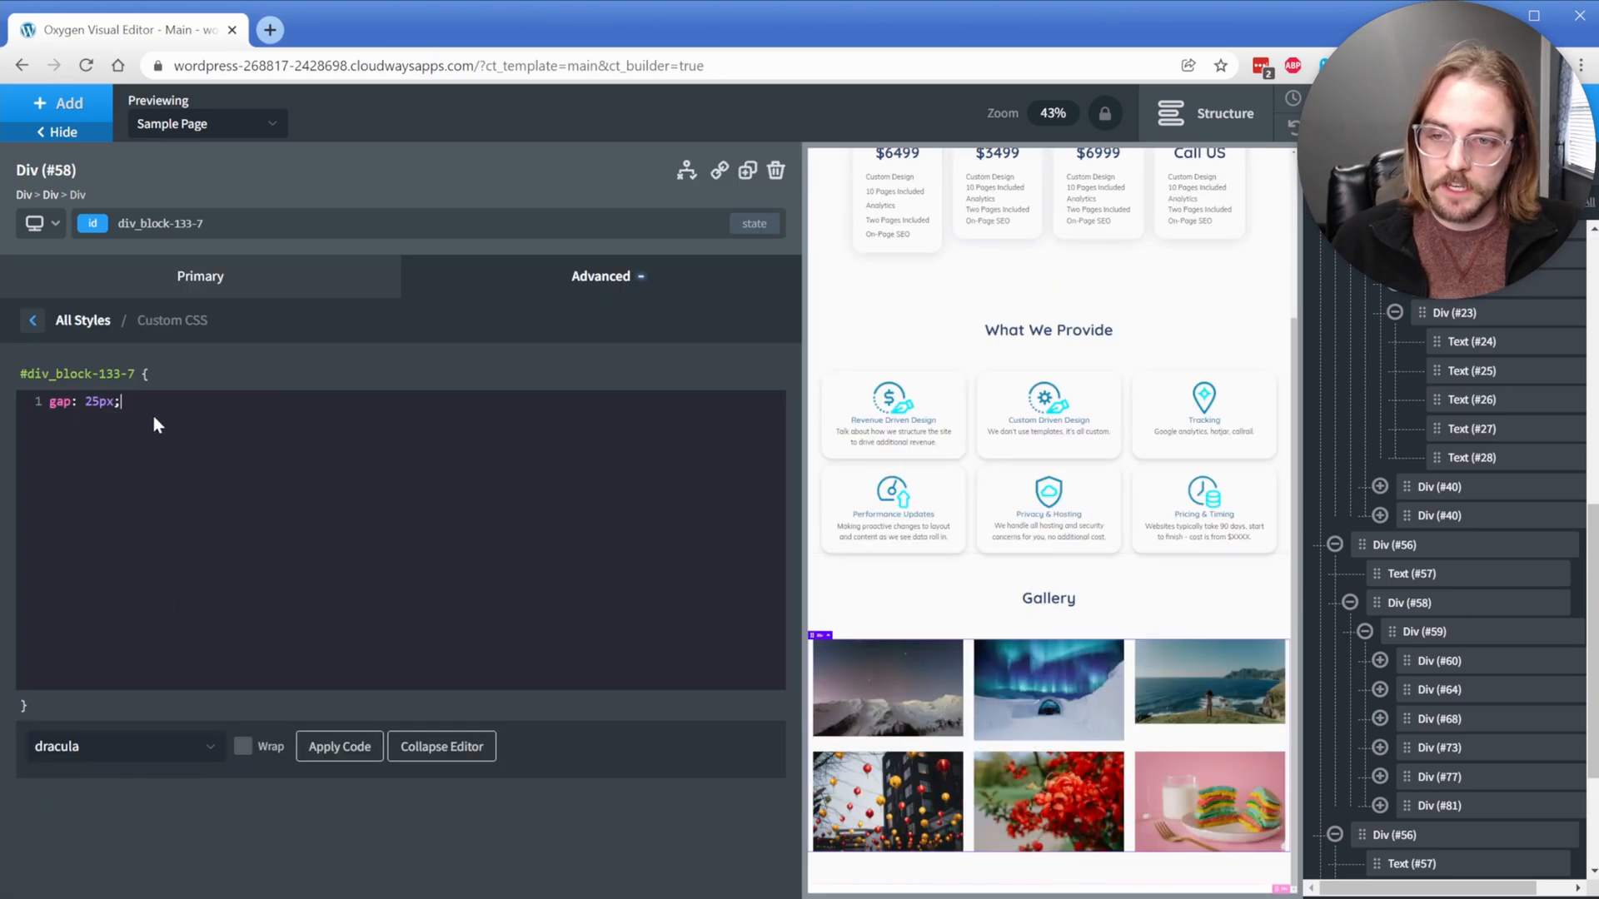
type("75px")
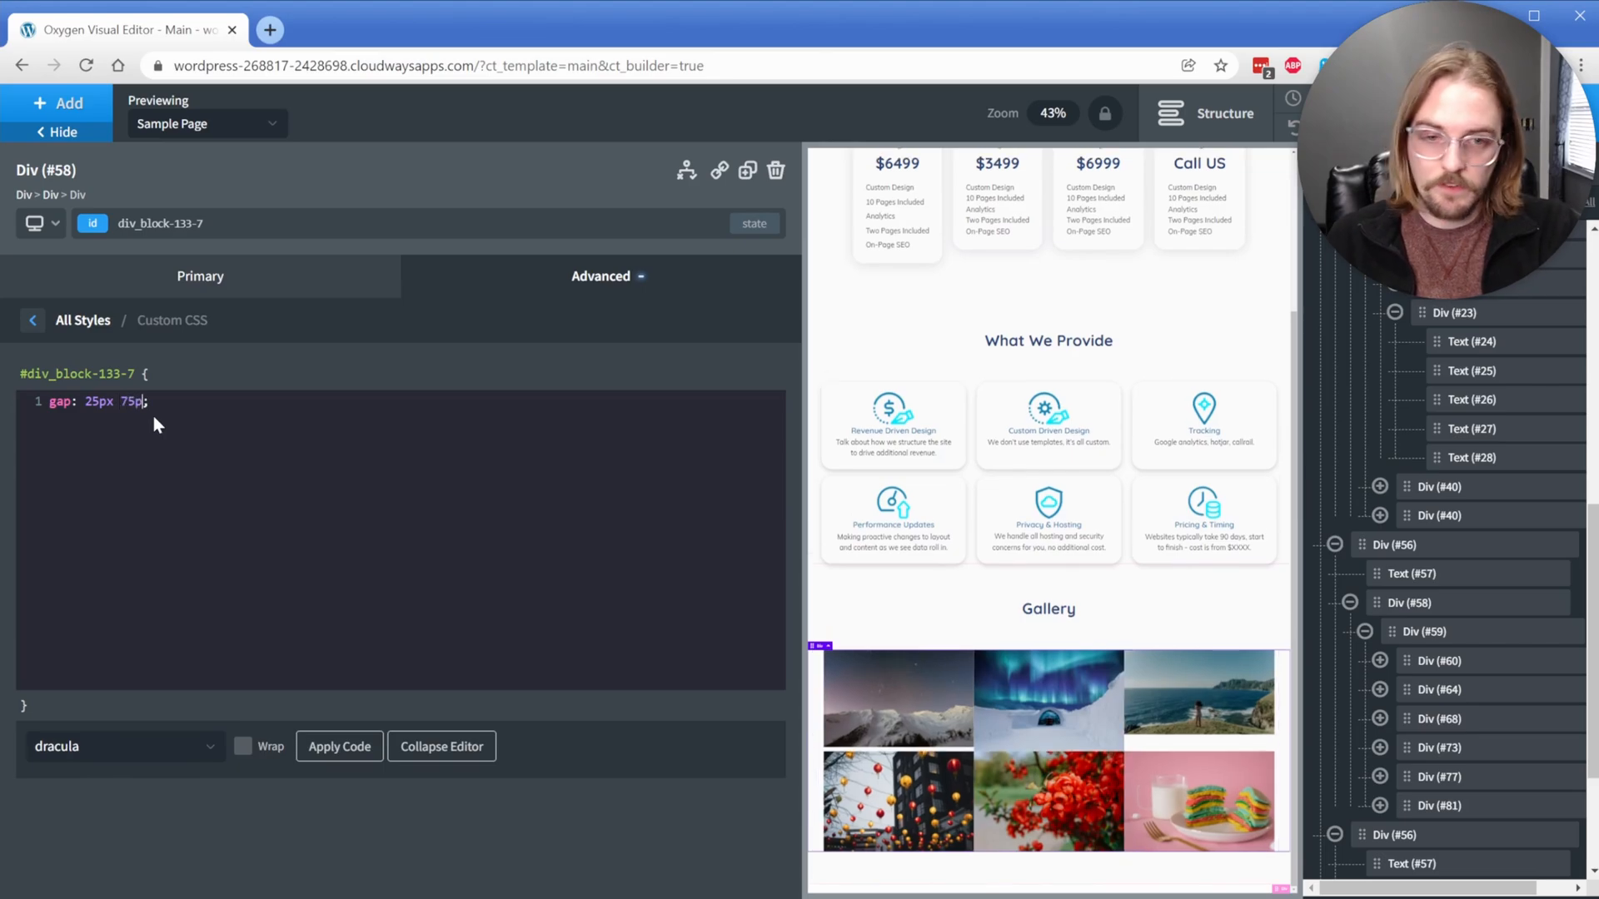